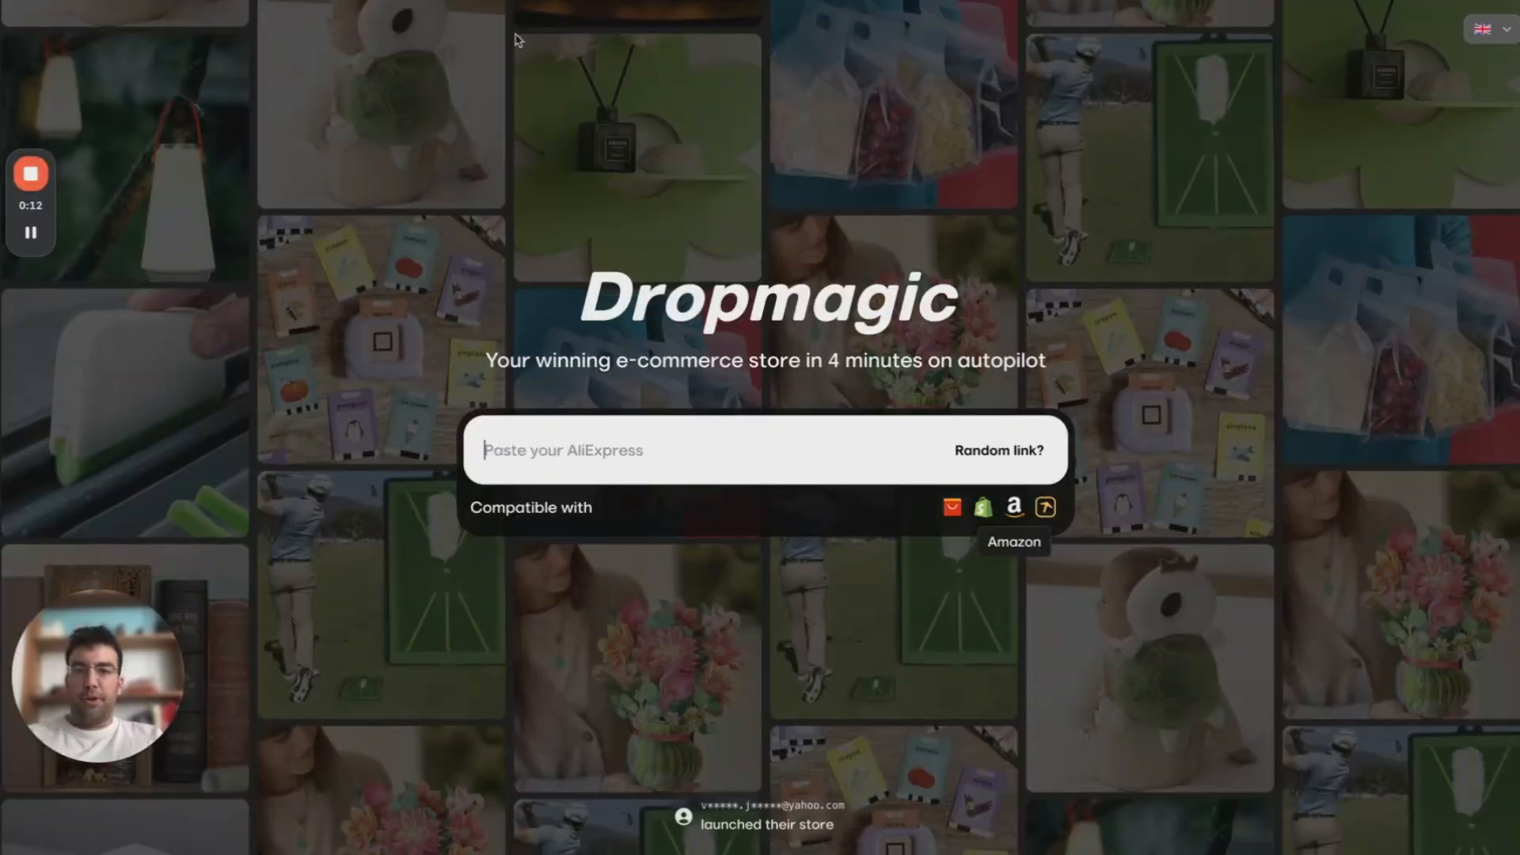
{"action": "left_click", "coordinate": [588, 440]}
{"action": "type", "text": "https://fr.aliexpress.com/item/1005006389050422.html"}
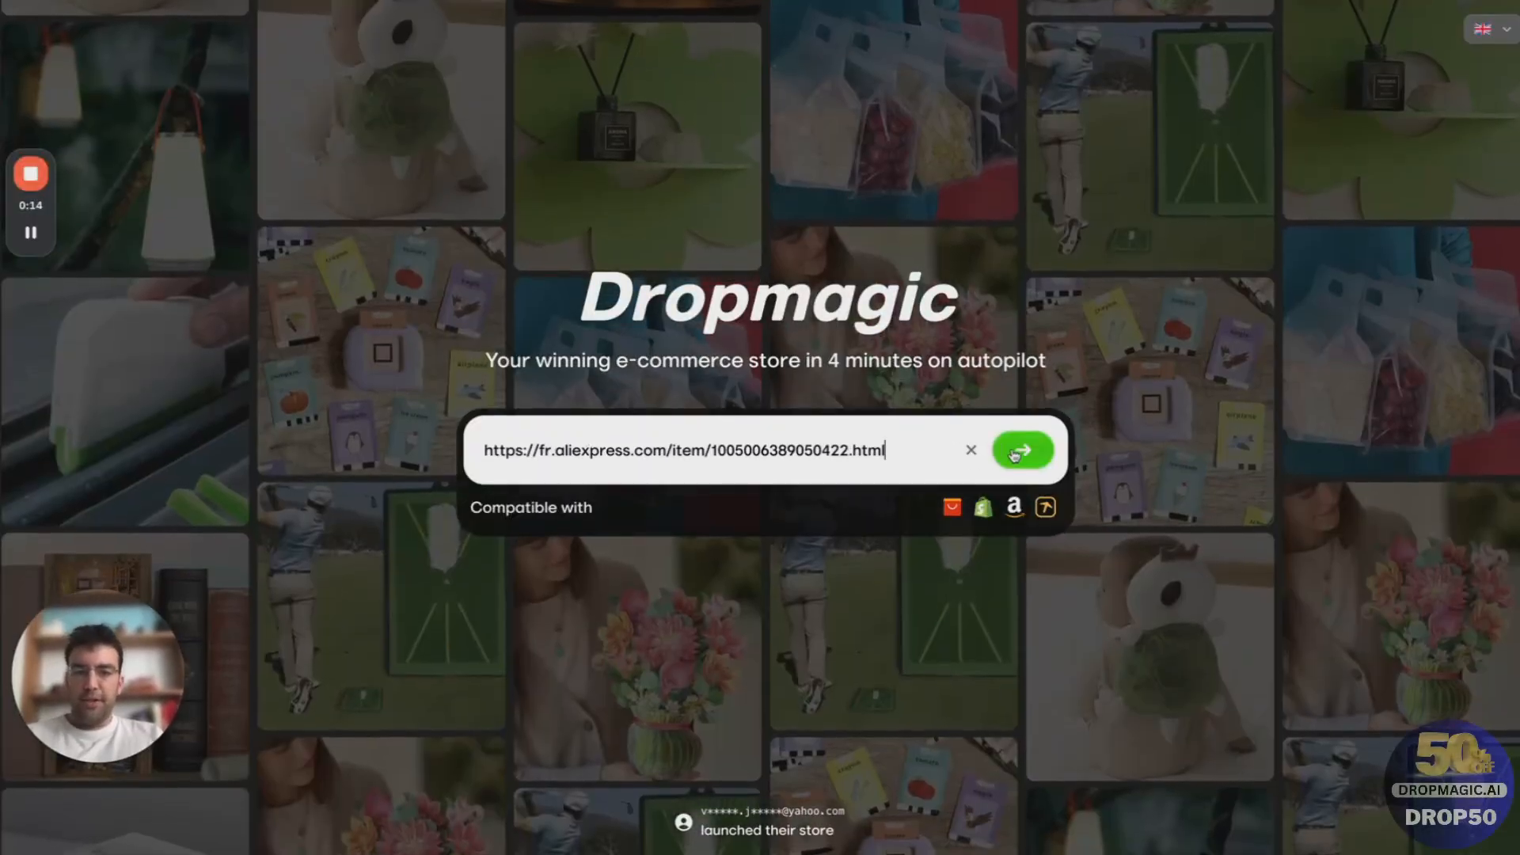
{"action": "left_click", "coordinate": [1020, 450]}
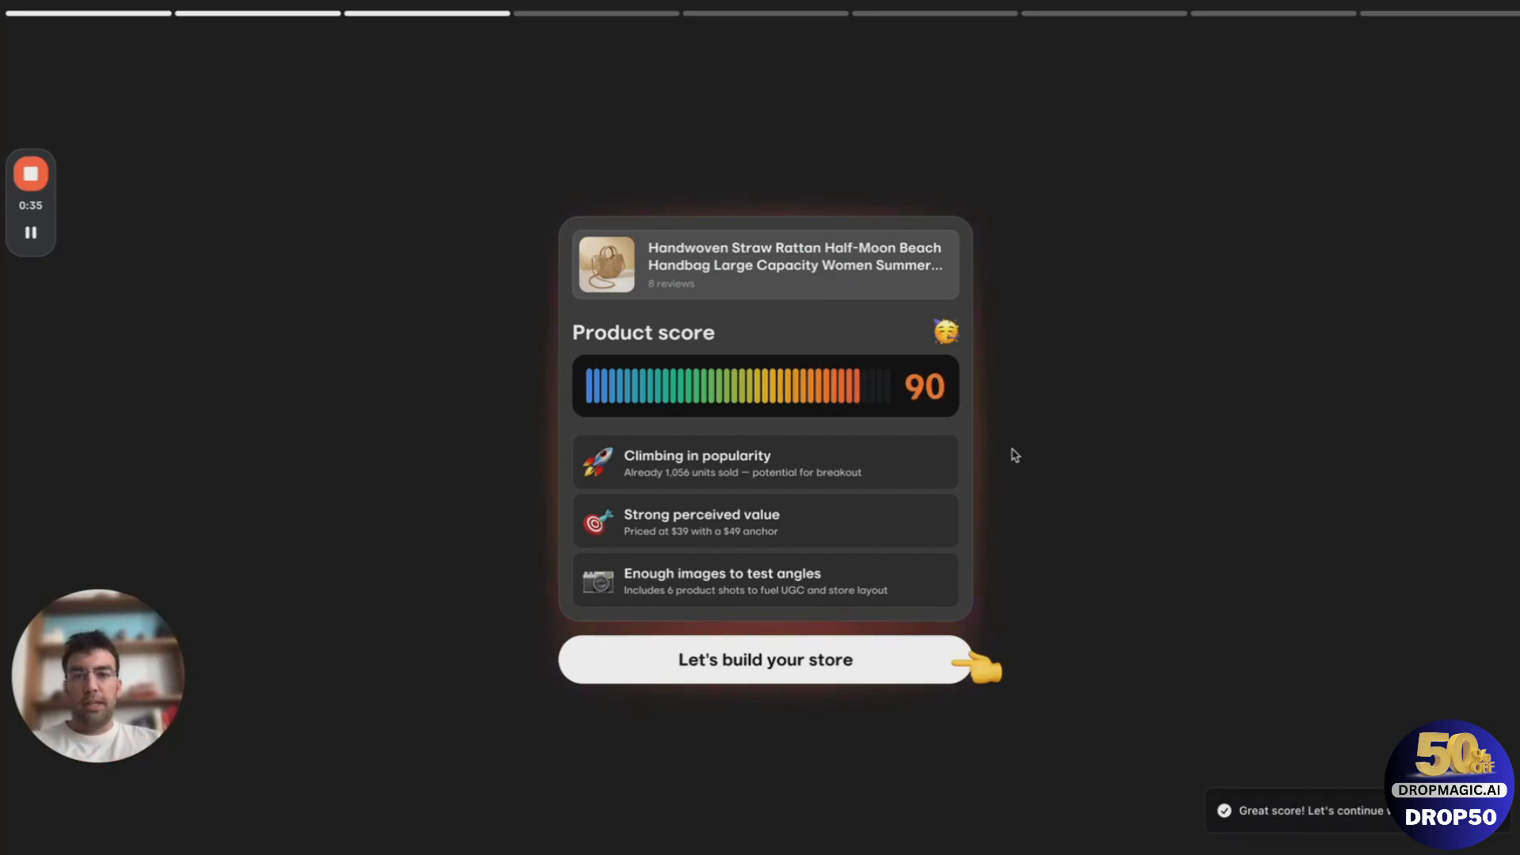
{"action": "key", "text": "ctrl+Tab"}
{"action": "key", "text": "ctrl+Tab"}
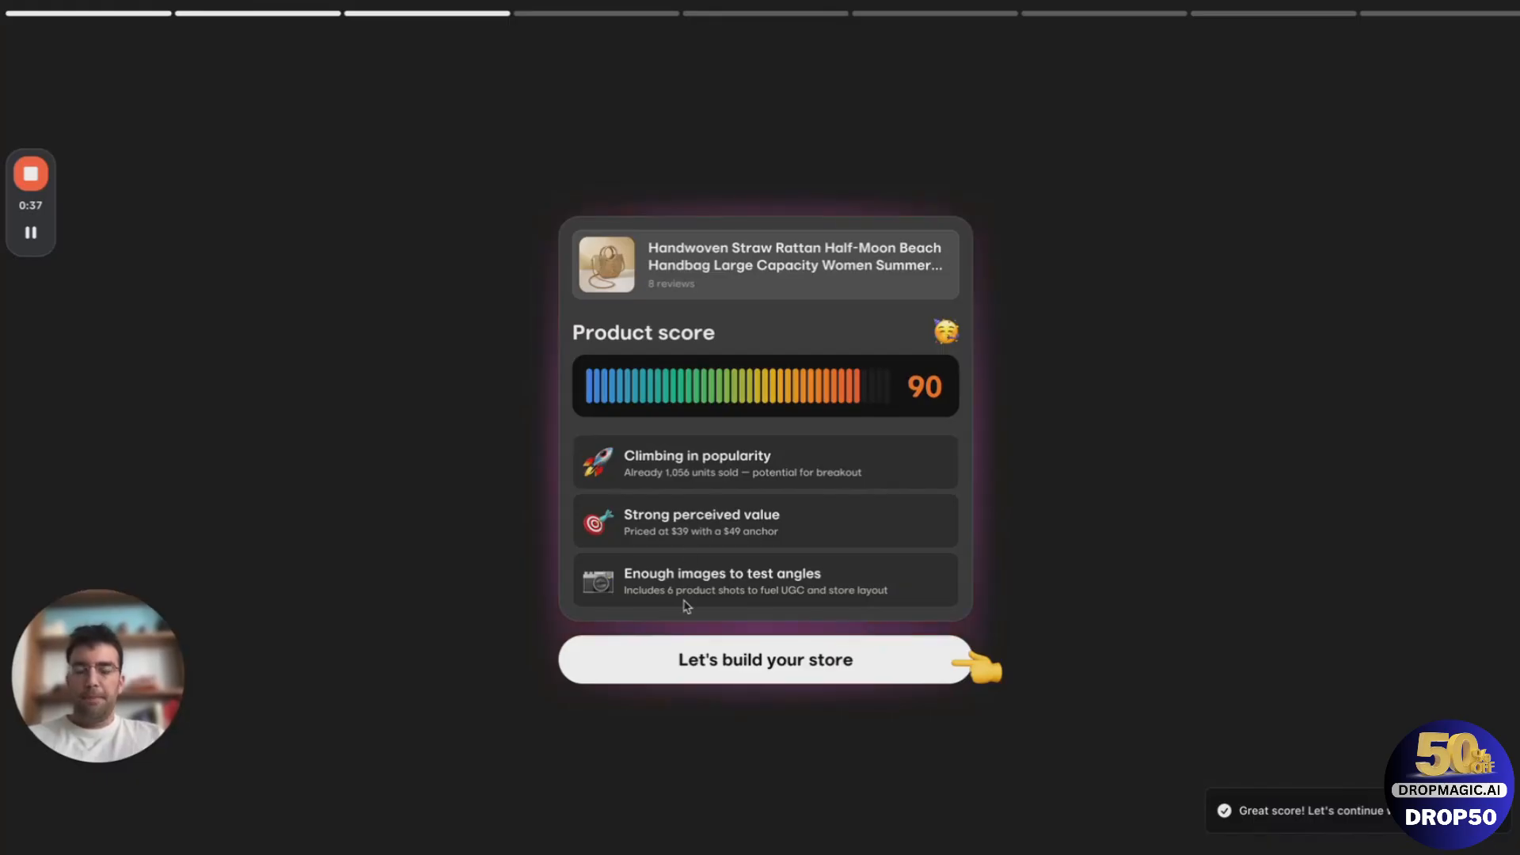
{"action": "left_click", "coordinate": [753, 663]}
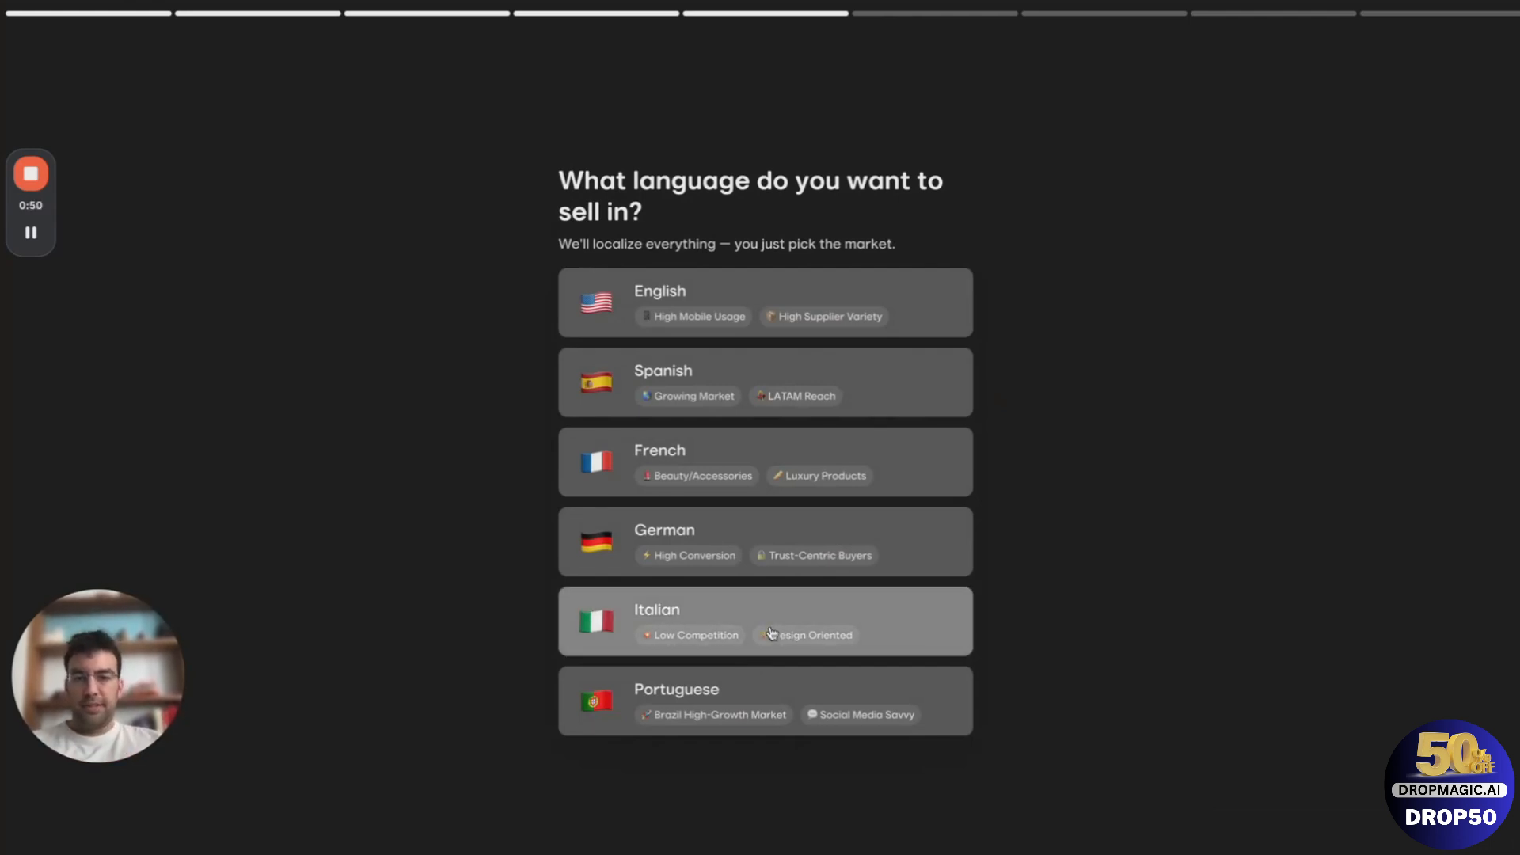
Step: Configure the store for English, the Tropical Traveler persona and the "Unleash your inner beach goddess!" hook angle
{"action": "left_click", "coordinate": [828, 296]}
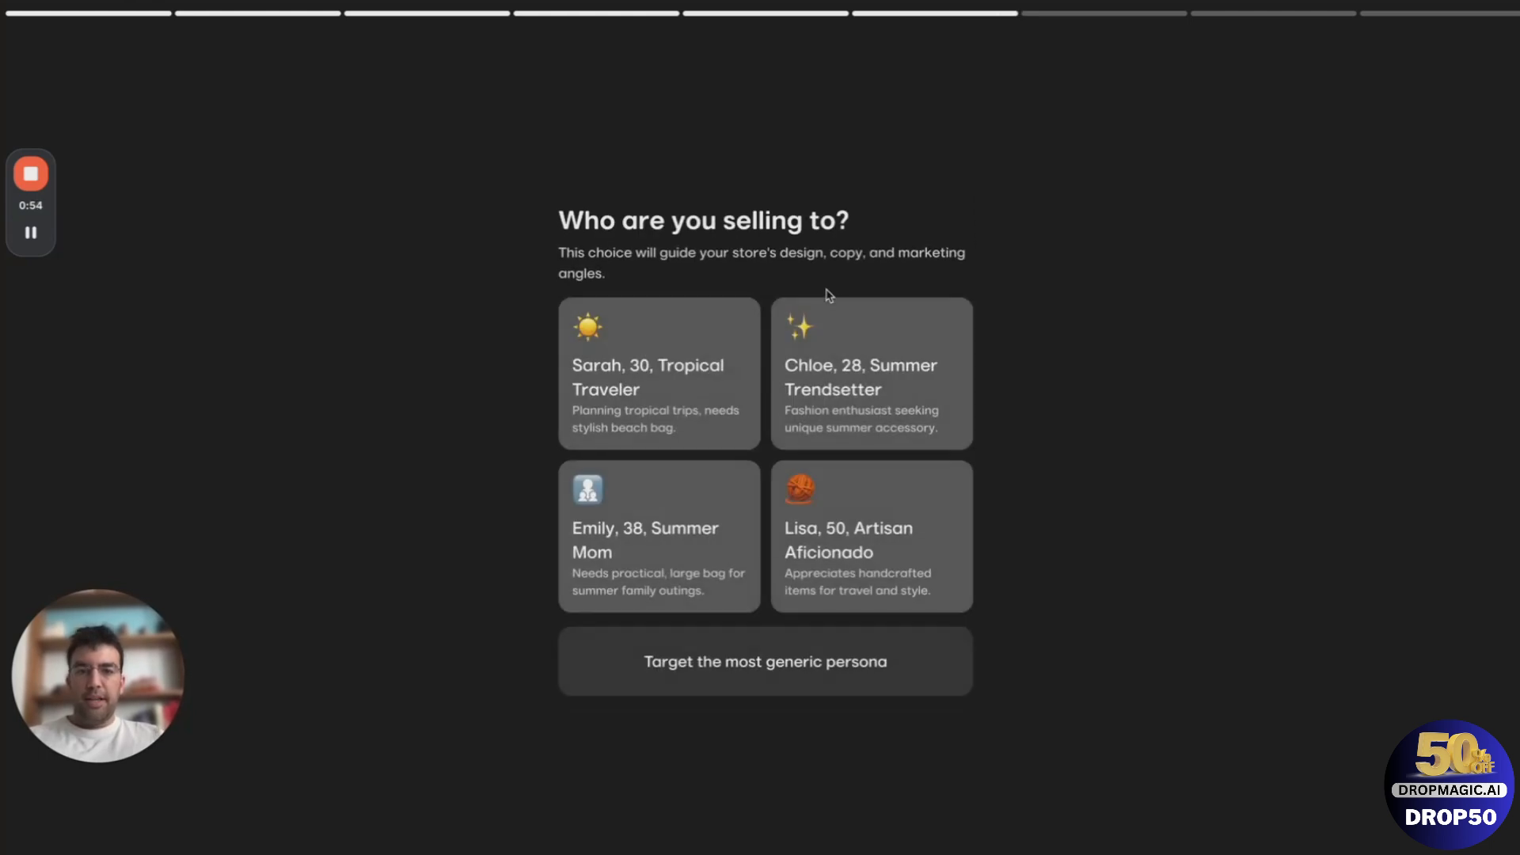
{"action": "left_click", "coordinate": [688, 358]}
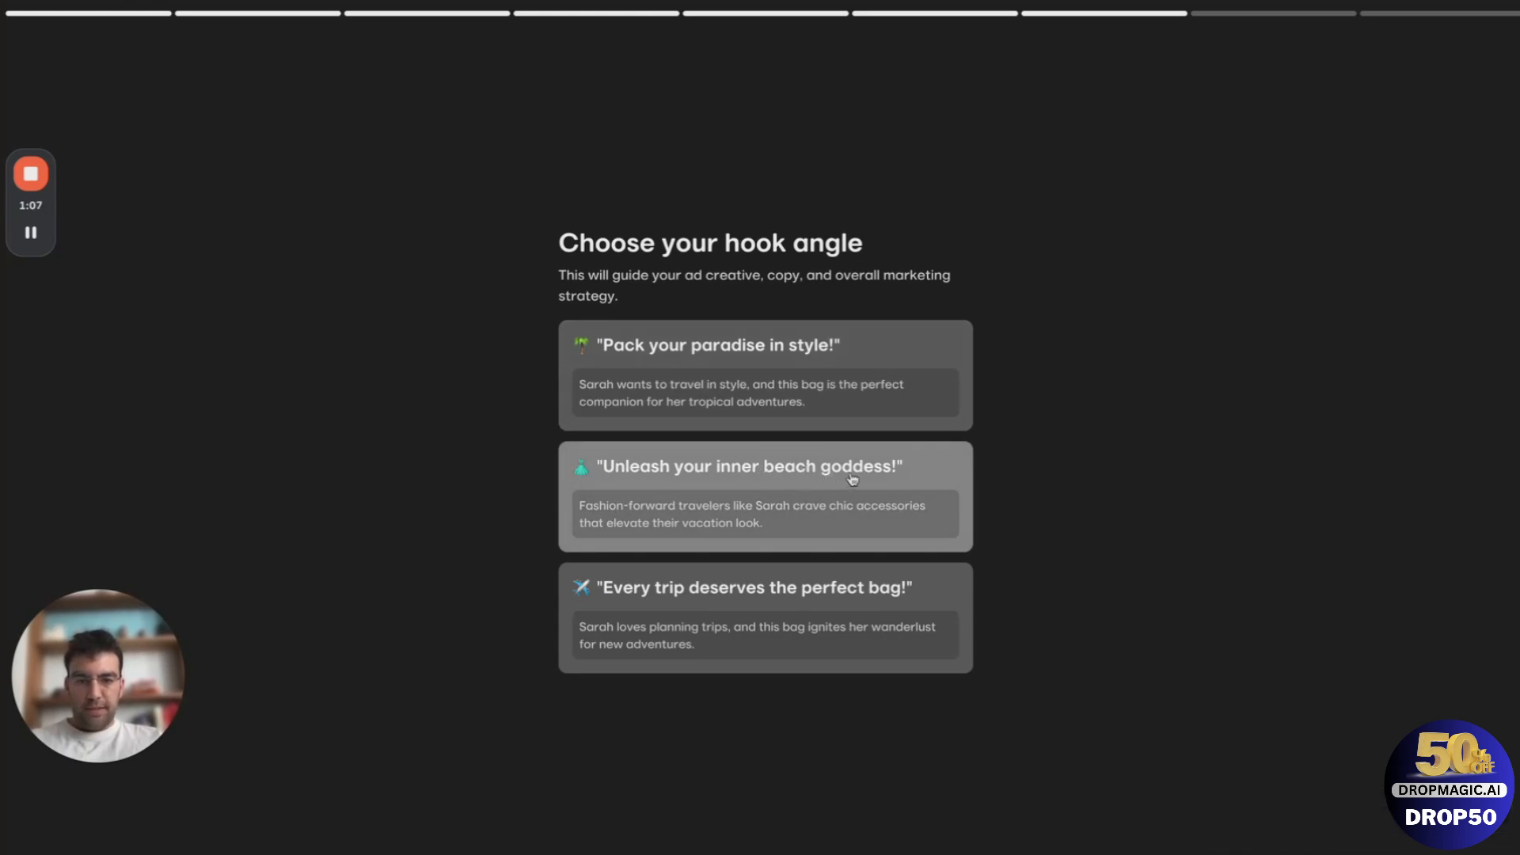
{"action": "left_click", "coordinate": [849, 479]}
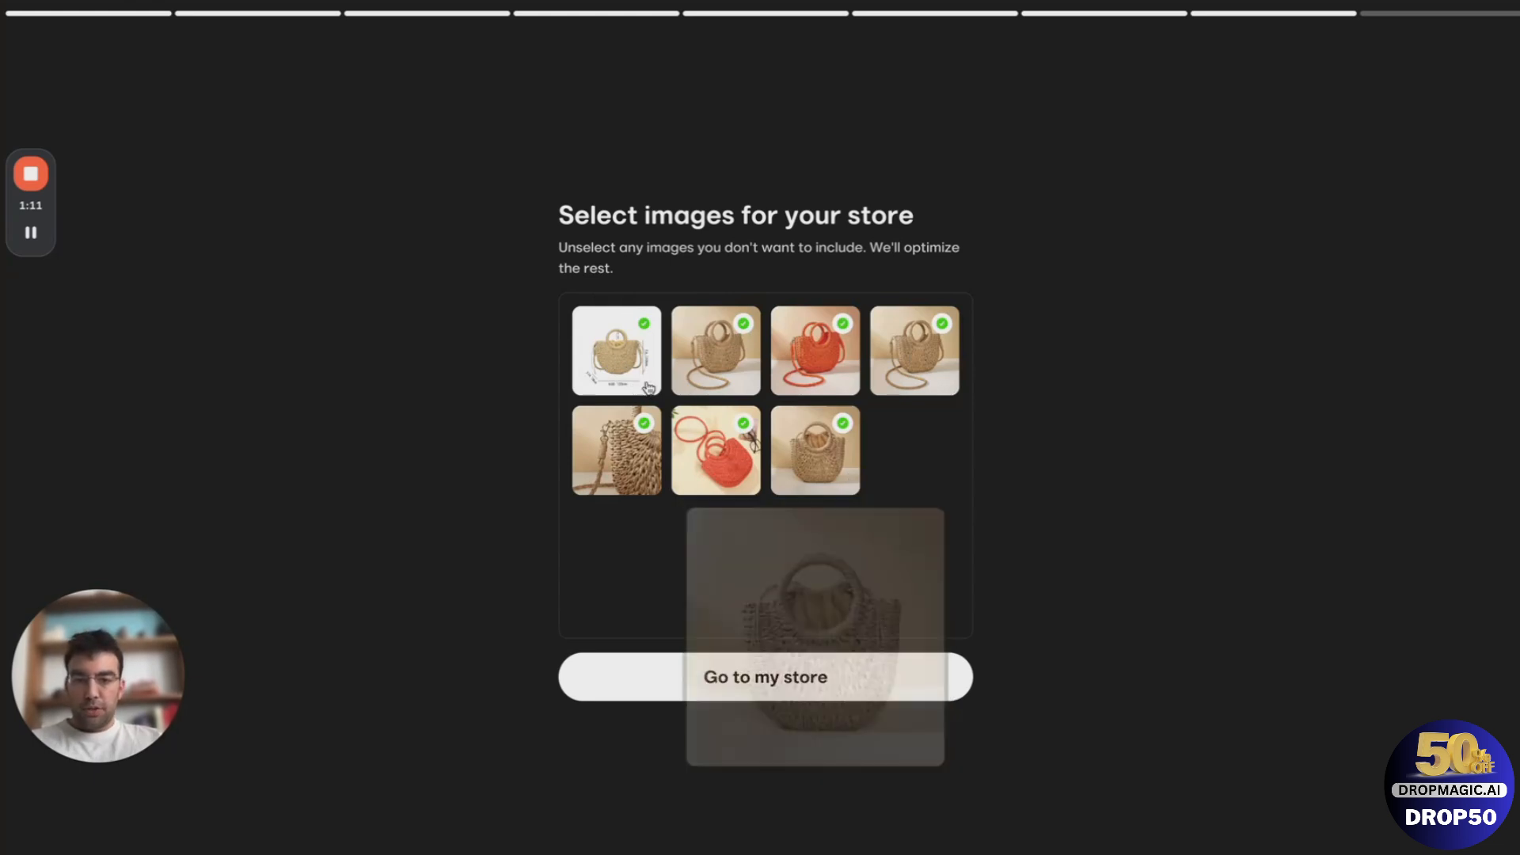
Step: Exclude the white-background image with the bag's dimensions and generate the store from the remaining images
{"action": "left_click", "coordinate": [628, 376]}
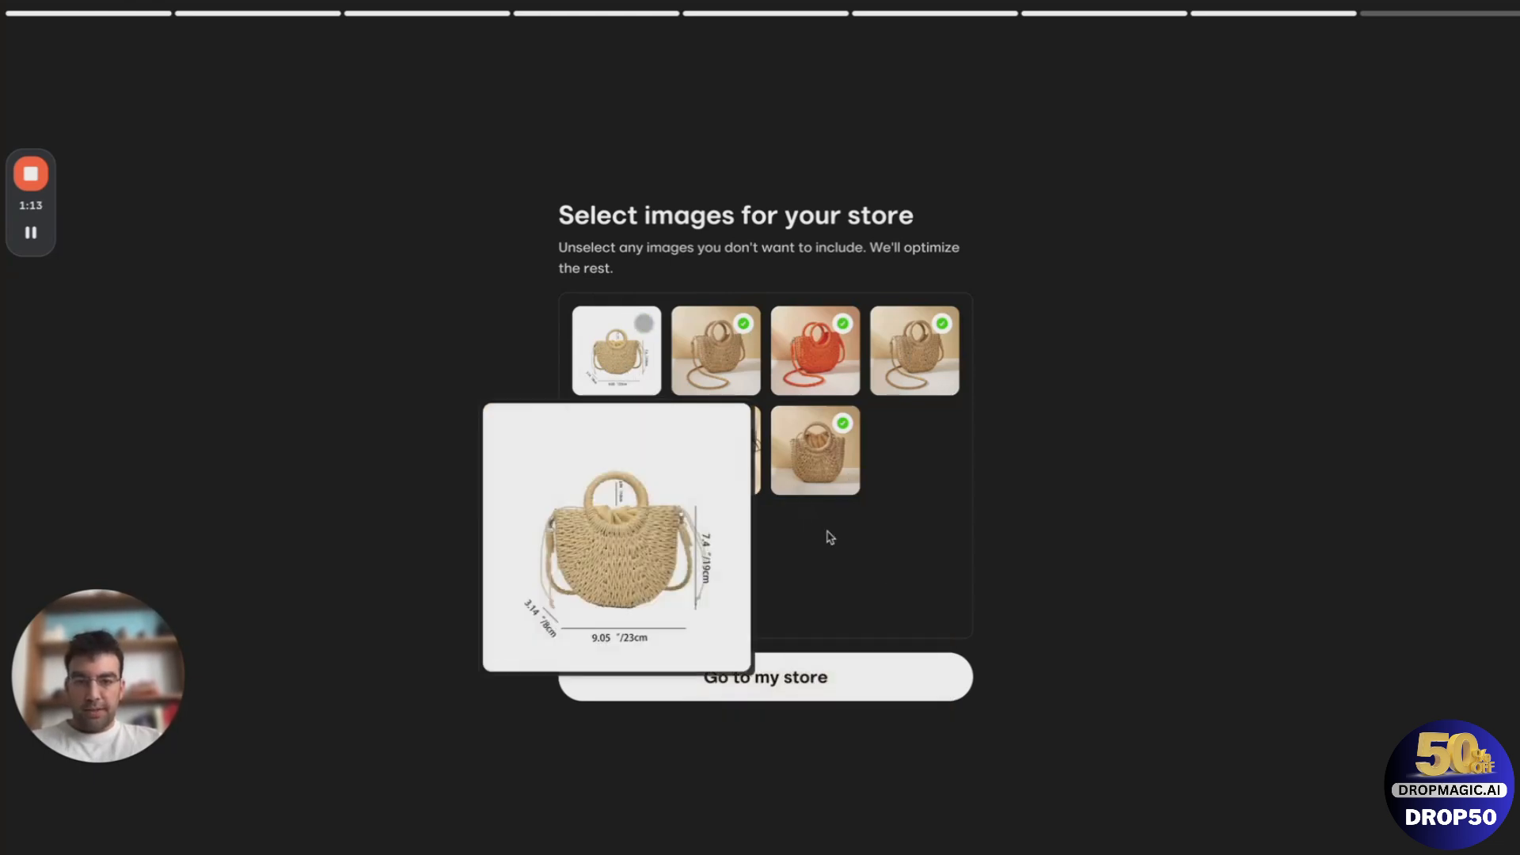
{"action": "left_click", "coordinate": [832, 679]}
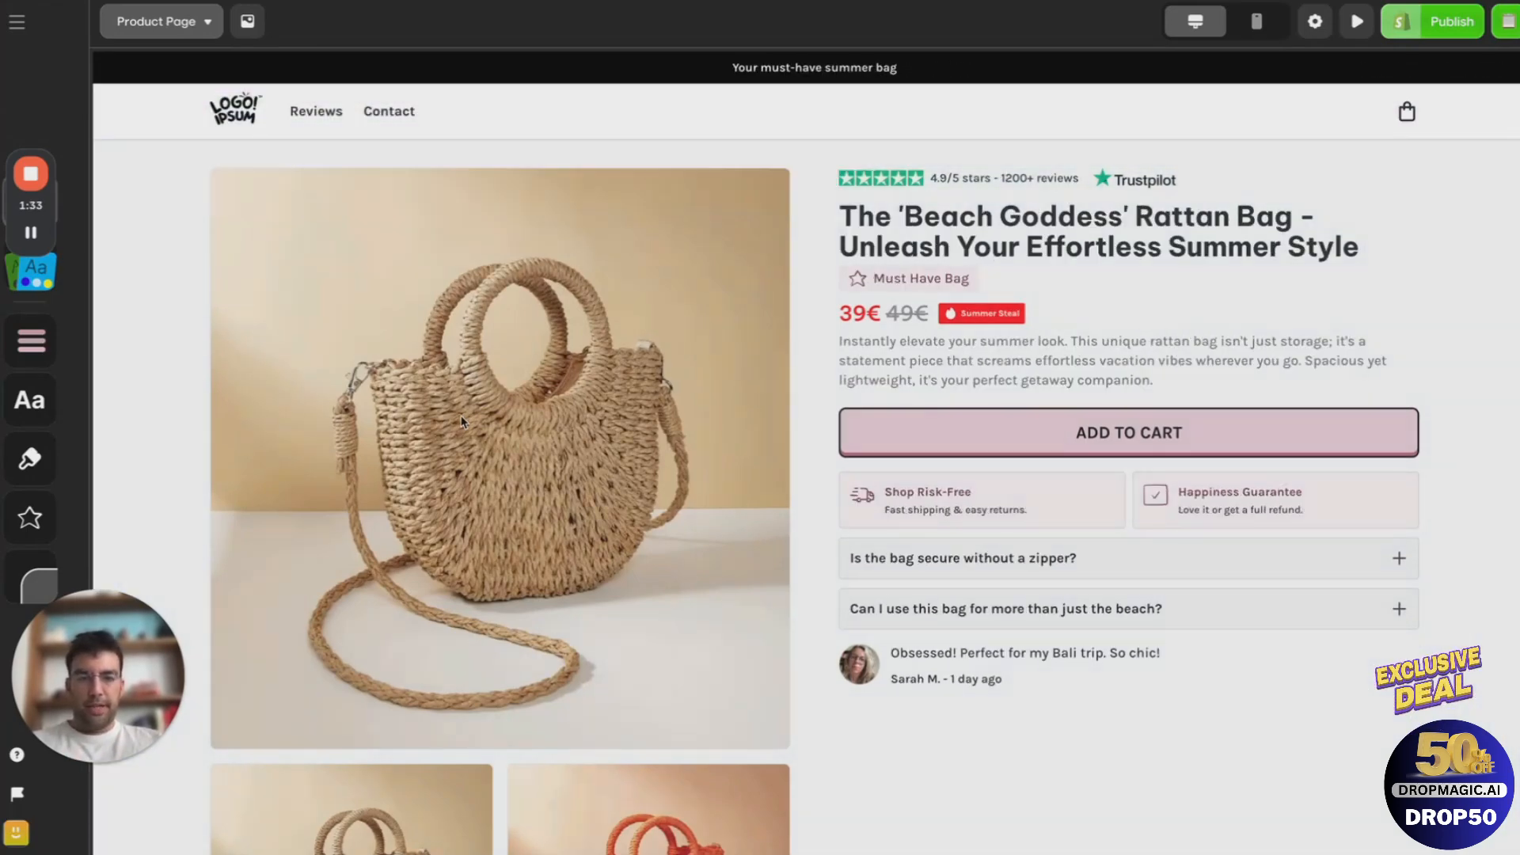
Step: Review the generated product page and the list of pages available in the store
{"action": "scroll", "coordinate": [491, 422], "scroll_direction": "down", "scroll_amount": 15}
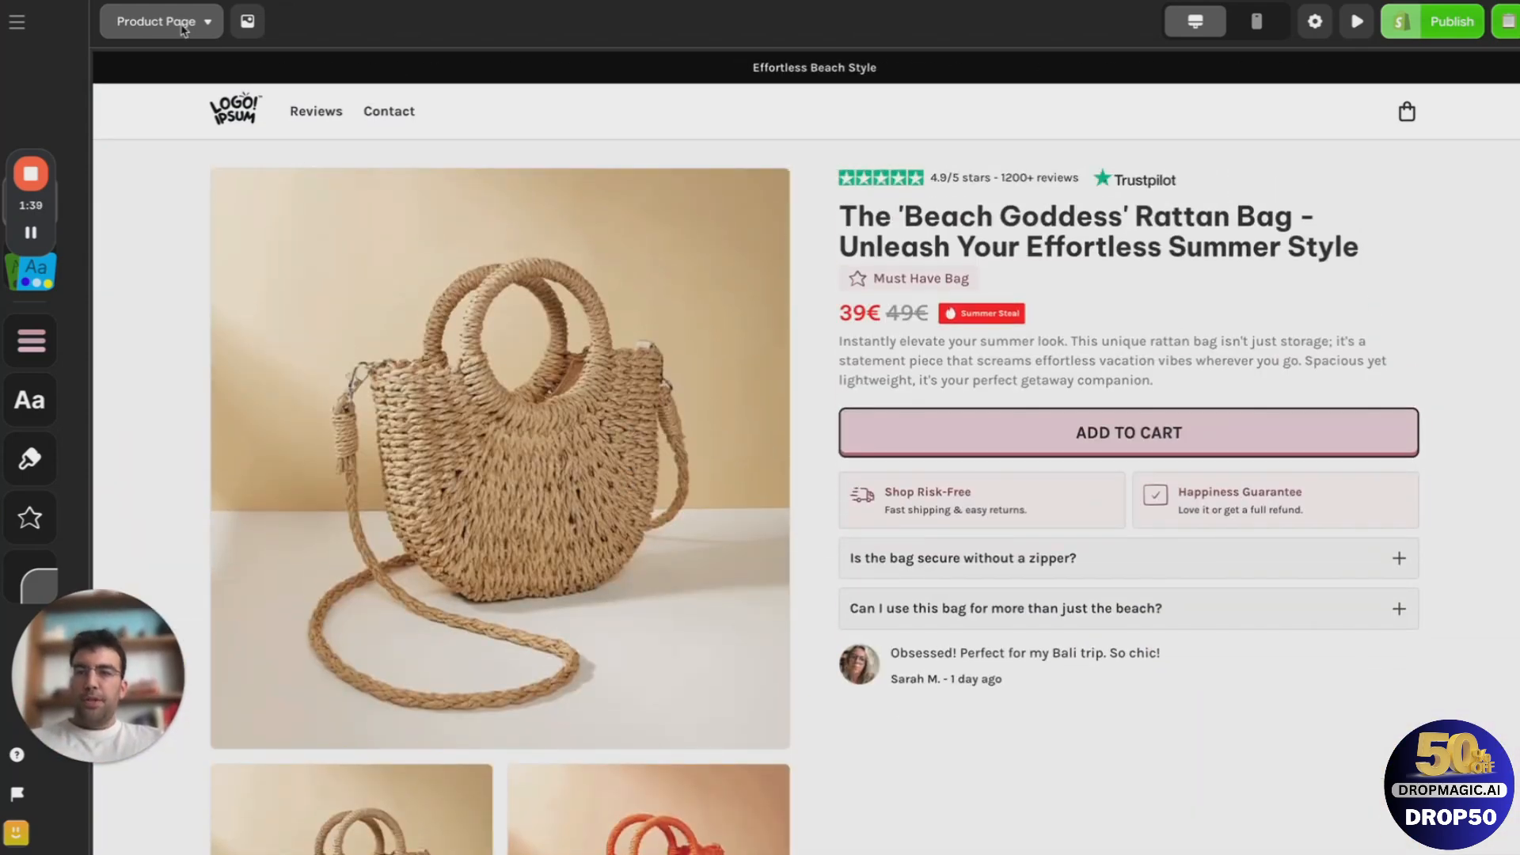
{"action": "left_click", "coordinate": [182, 29]}
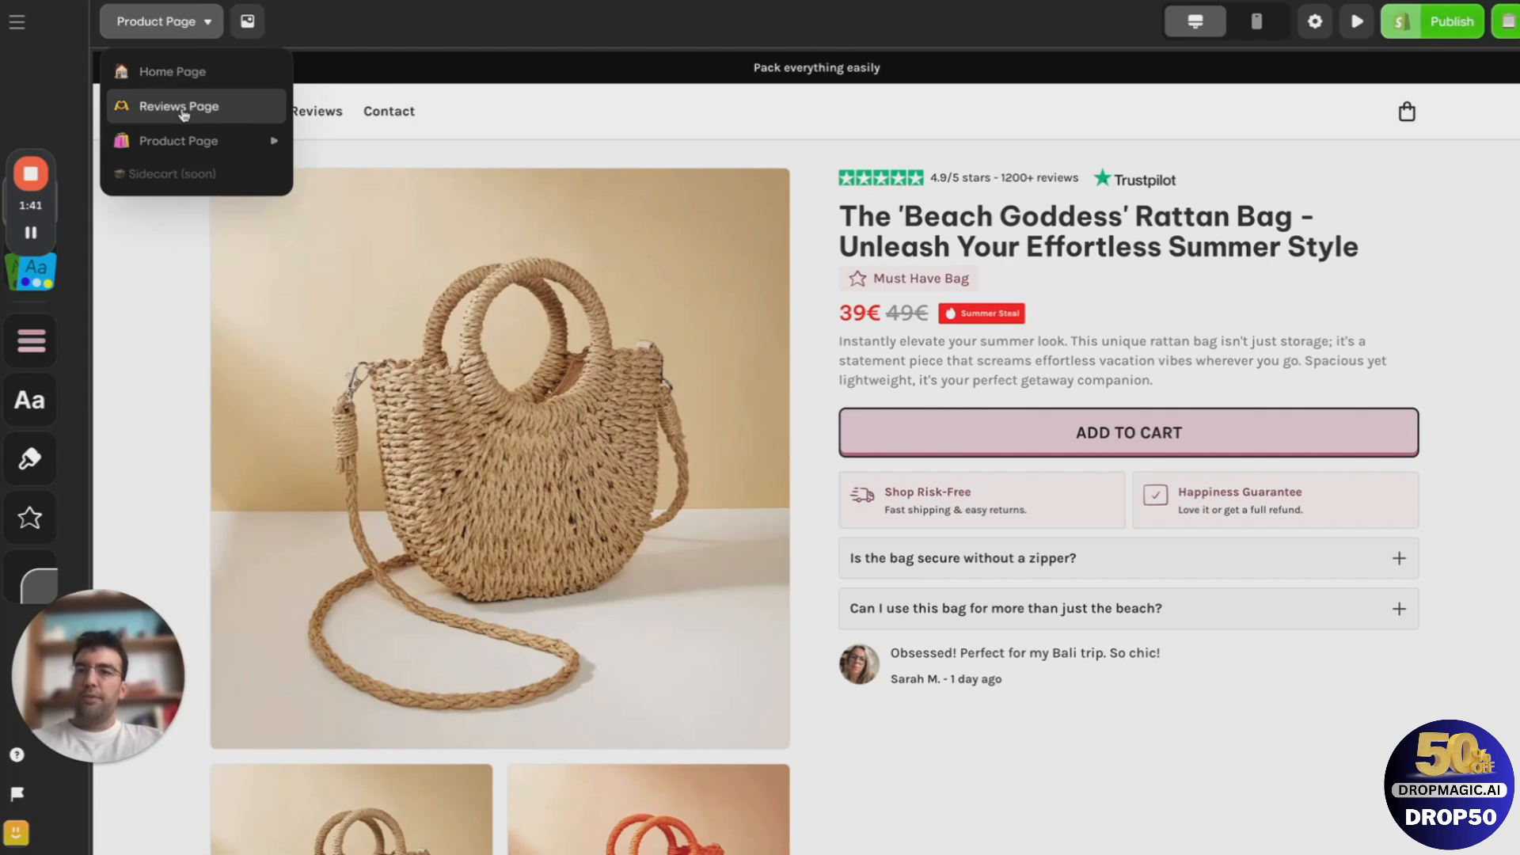
{"action": "left_click", "coordinate": [192, 151]}
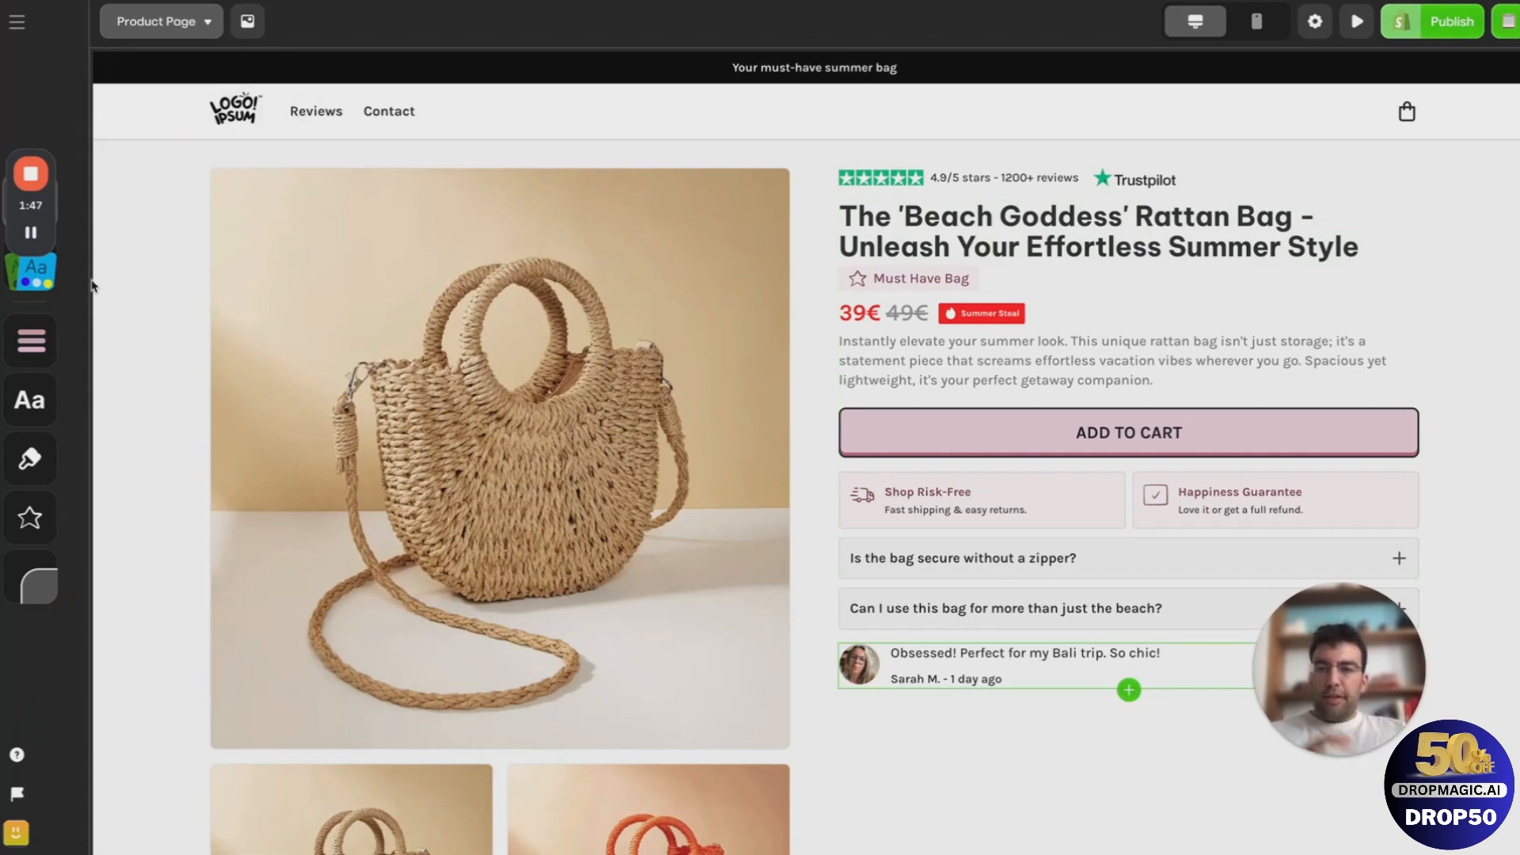
Step: Preview the yellow store template and apply the purple template instead
{"action": "left_click_drag", "start_coordinate": [47, 218], "coordinate": [123, 75]}
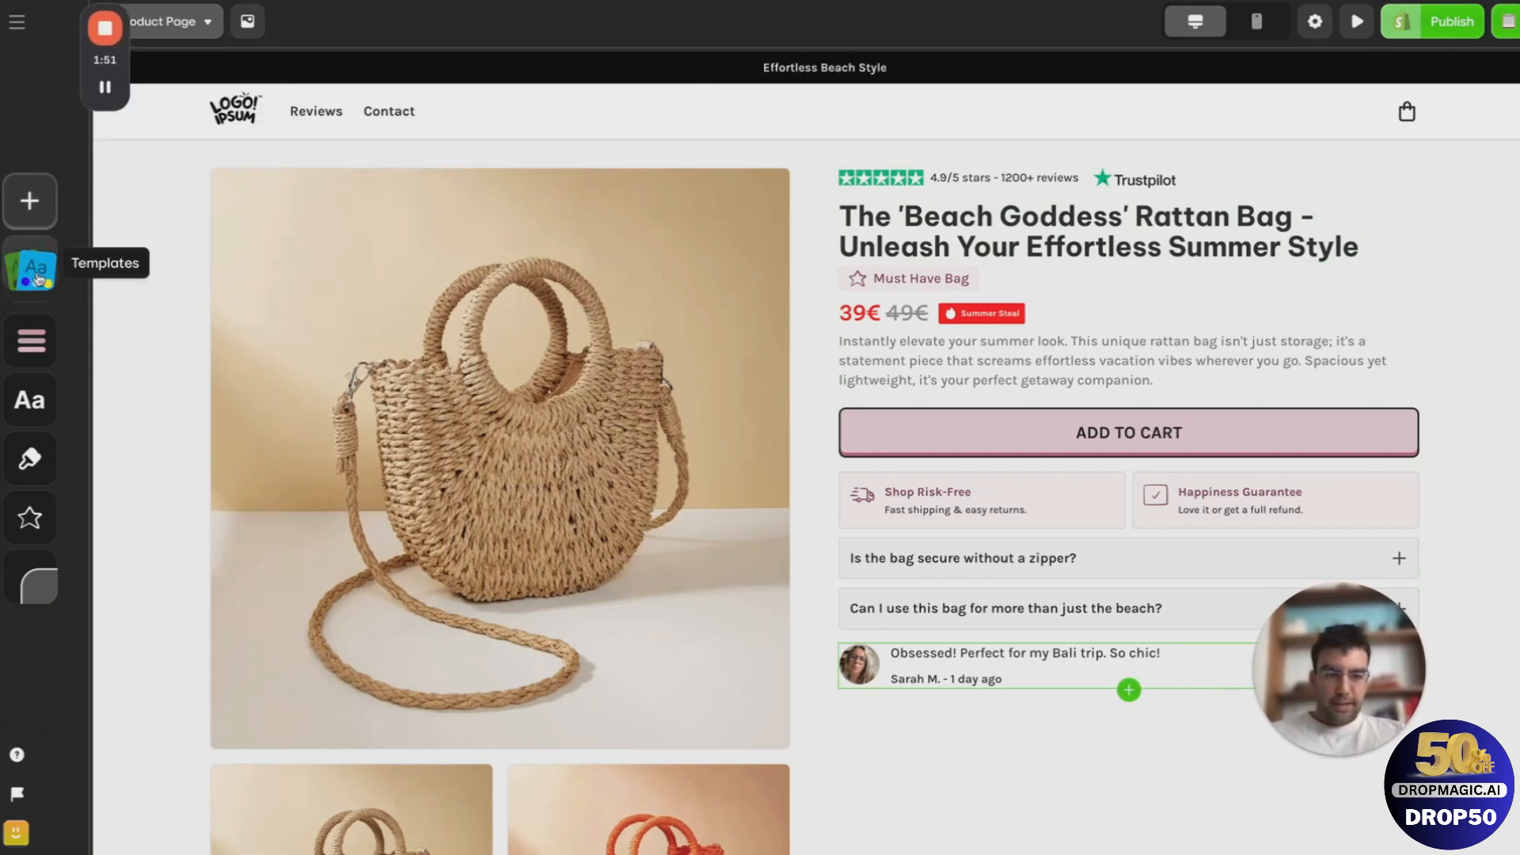
{"action": "left_click", "coordinate": [37, 276]}
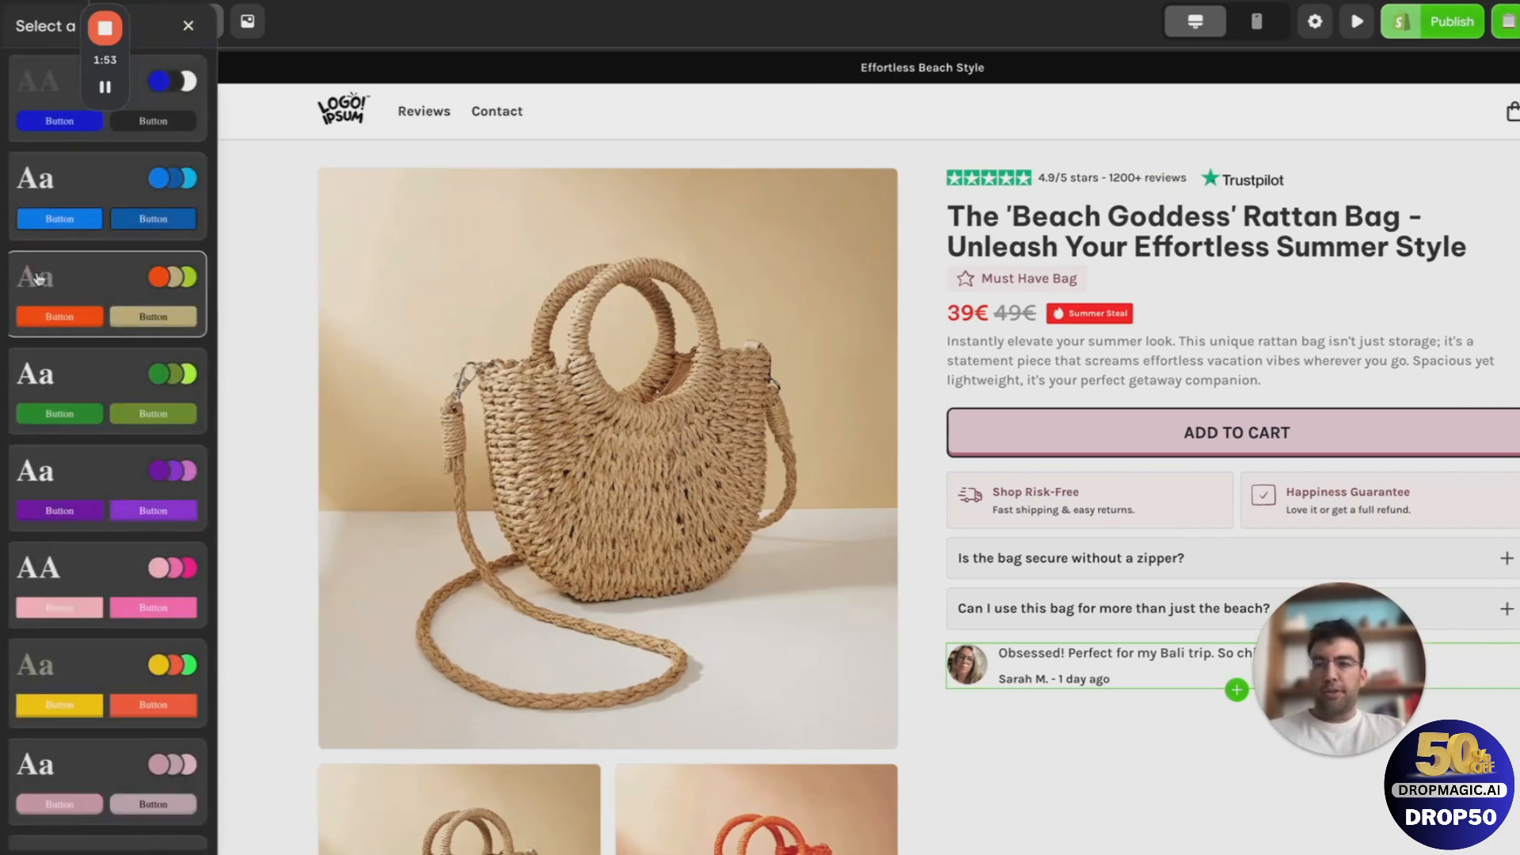
{"action": "scroll", "coordinate": [87, 316], "scroll_direction": "down", "scroll_amount": 2}
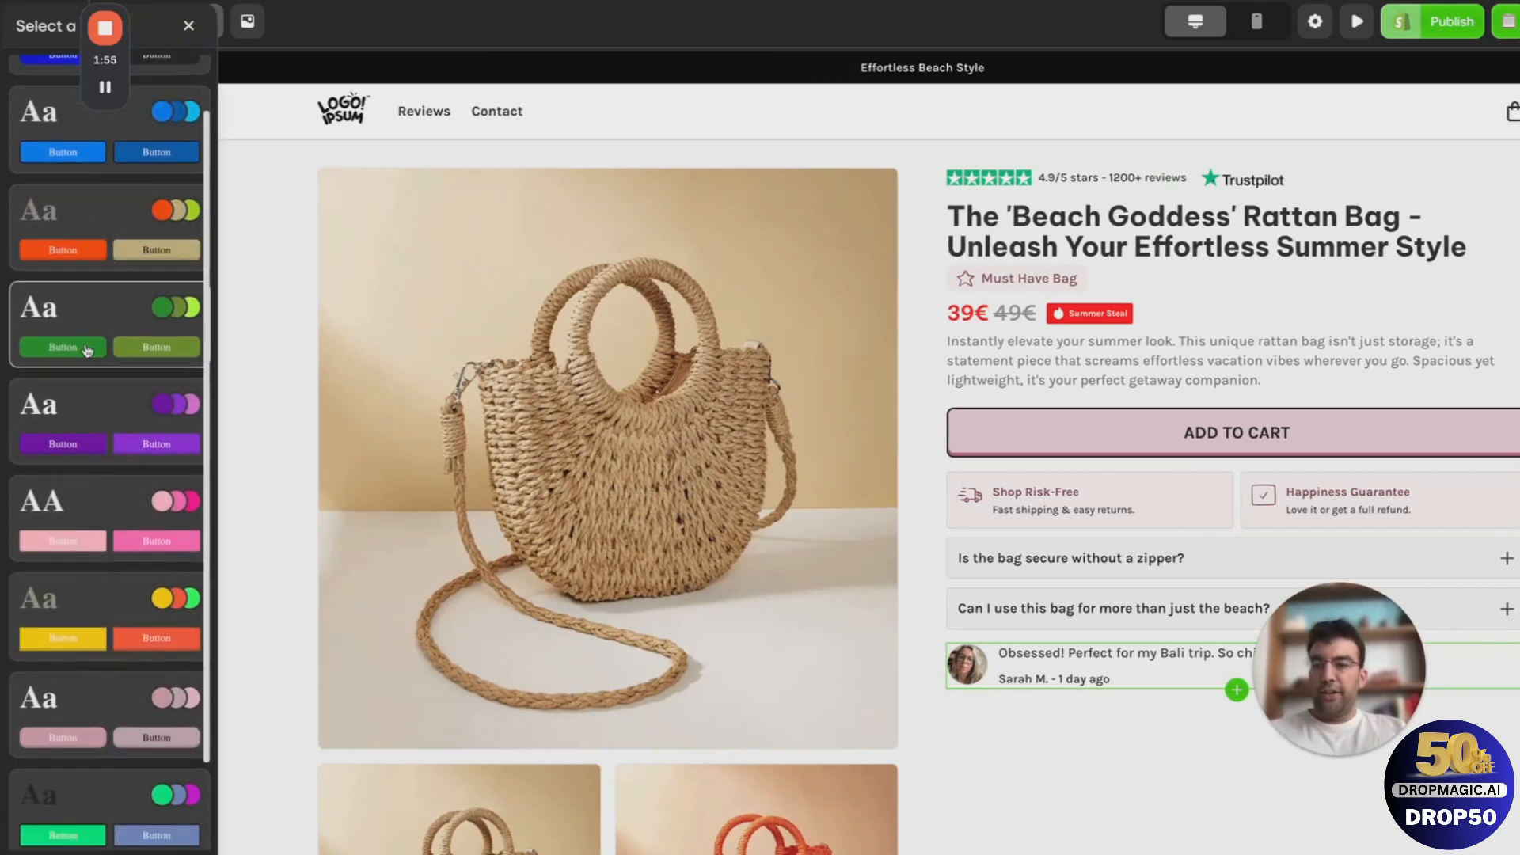
{"action": "left_click", "coordinate": [91, 485]}
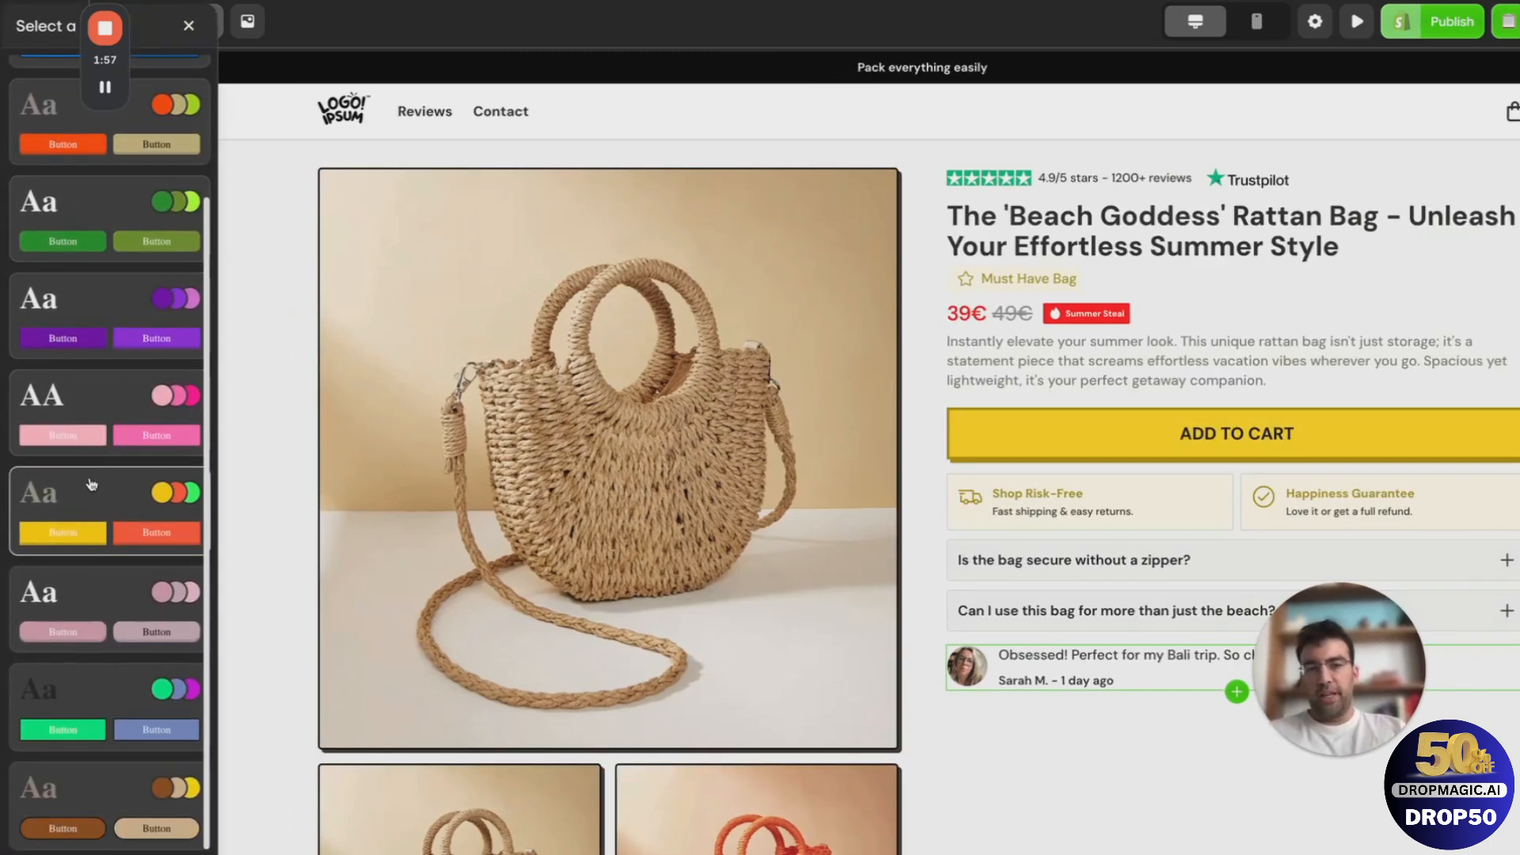
{"action": "scroll", "coordinate": [103, 475], "scroll_direction": "up", "scroll_amount": 1}
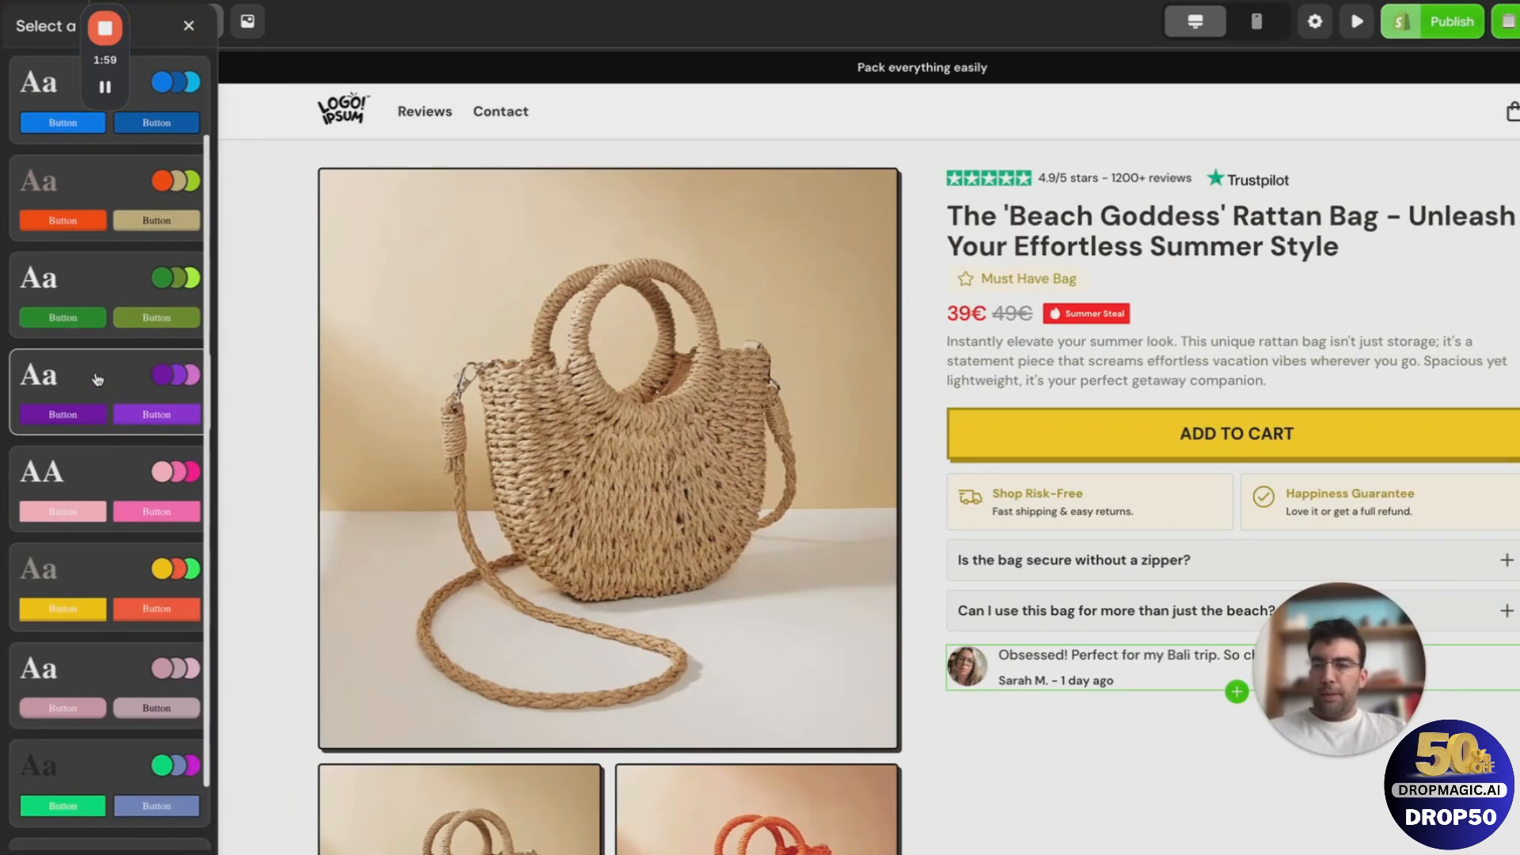
{"action": "left_click", "coordinate": [130, 380]}
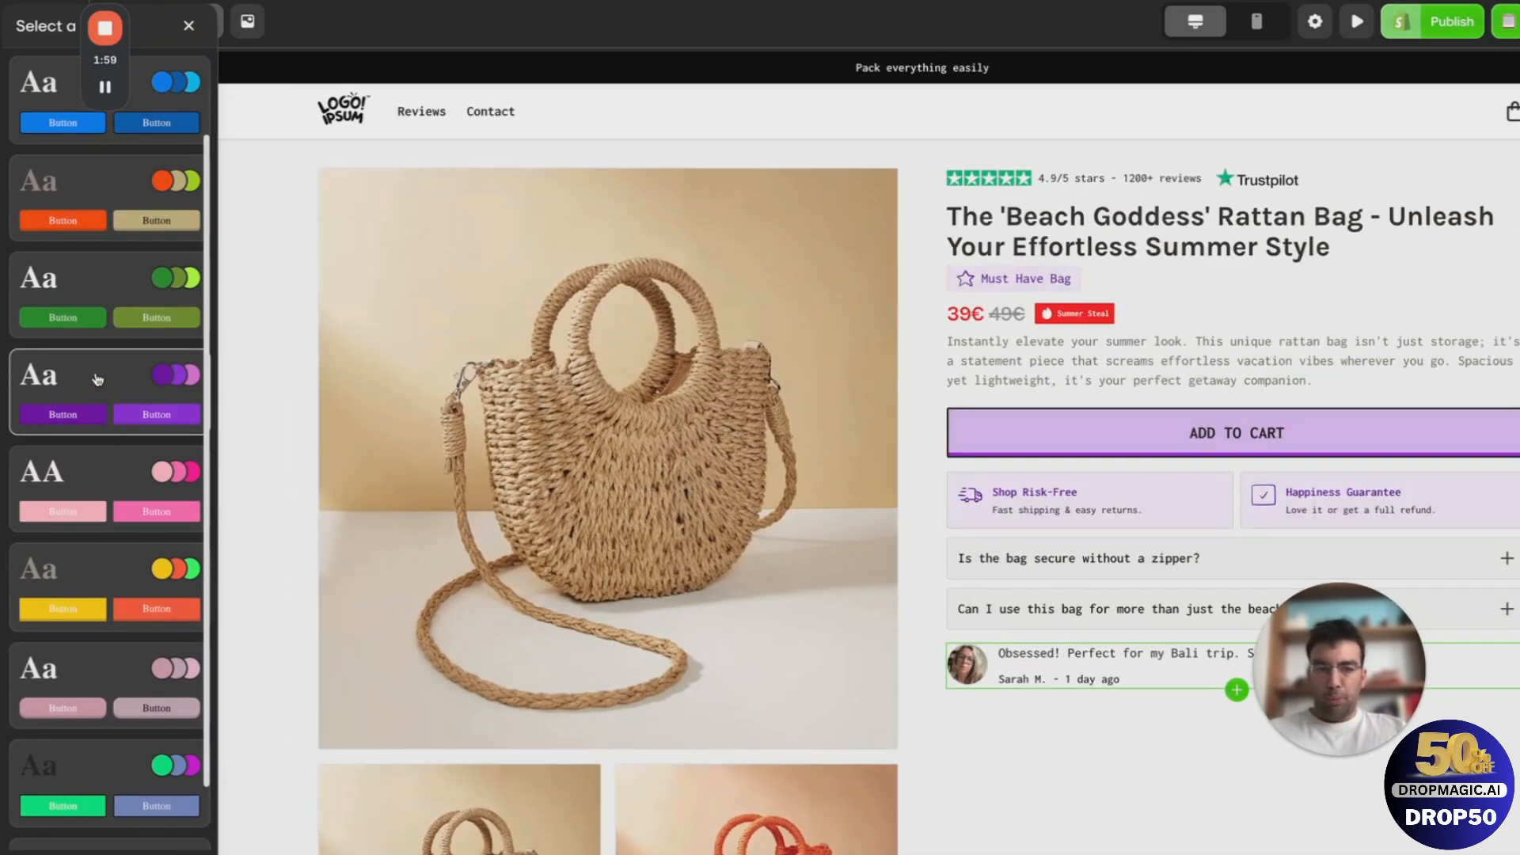
{"action": "left_click", "coordinate": [1022, 366]}
{"action": "left_click", "coordinate": [188, 25]}
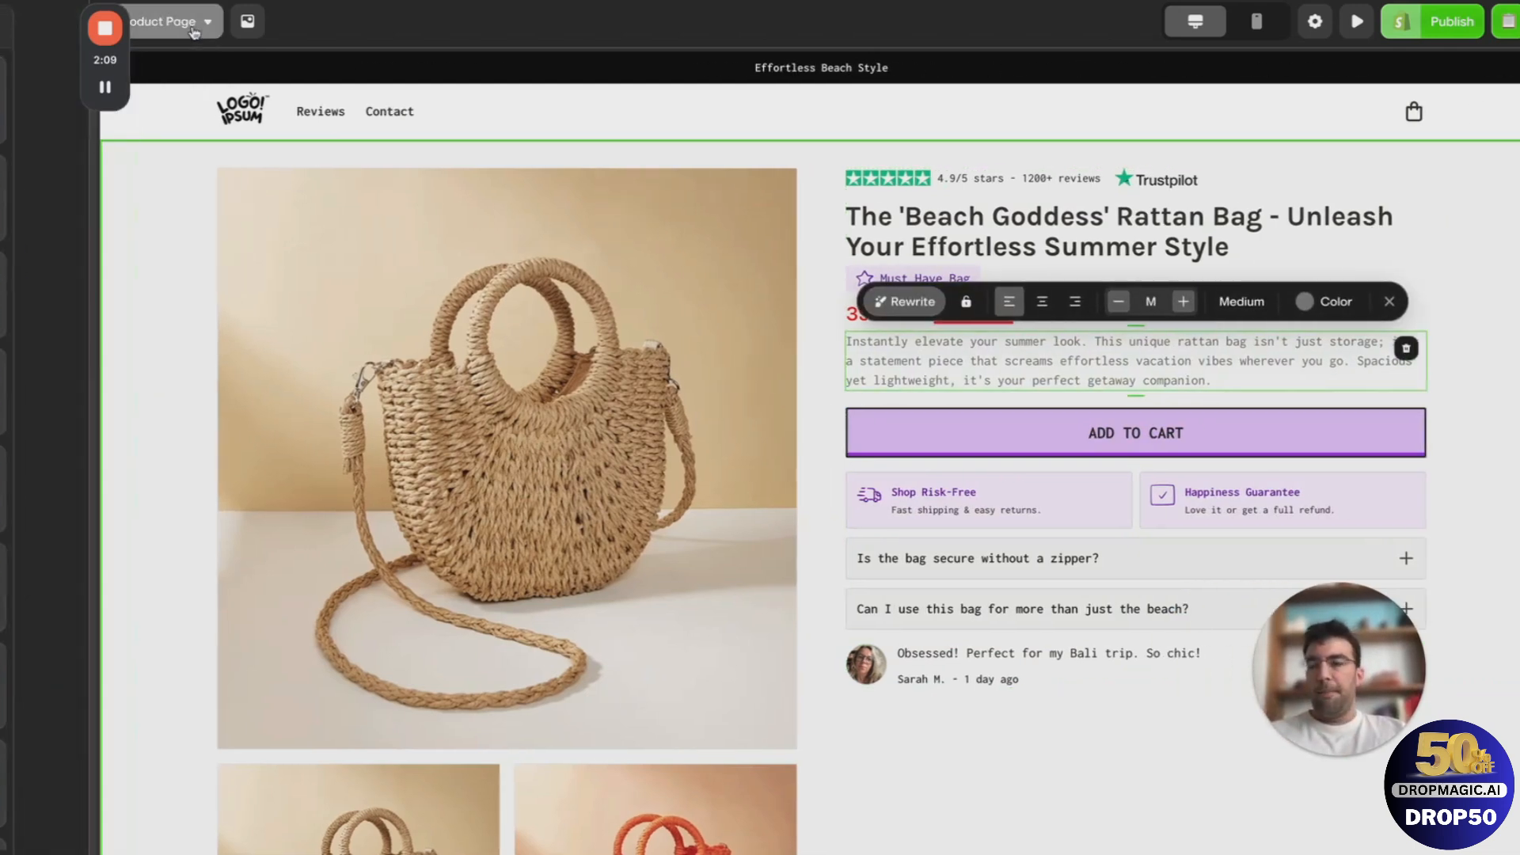
Step: Shuffle the store's color palette to a magenta primary, a pale pink secondary and a coral accent
{"action": "left_click", "coordinate": [32, 340]}
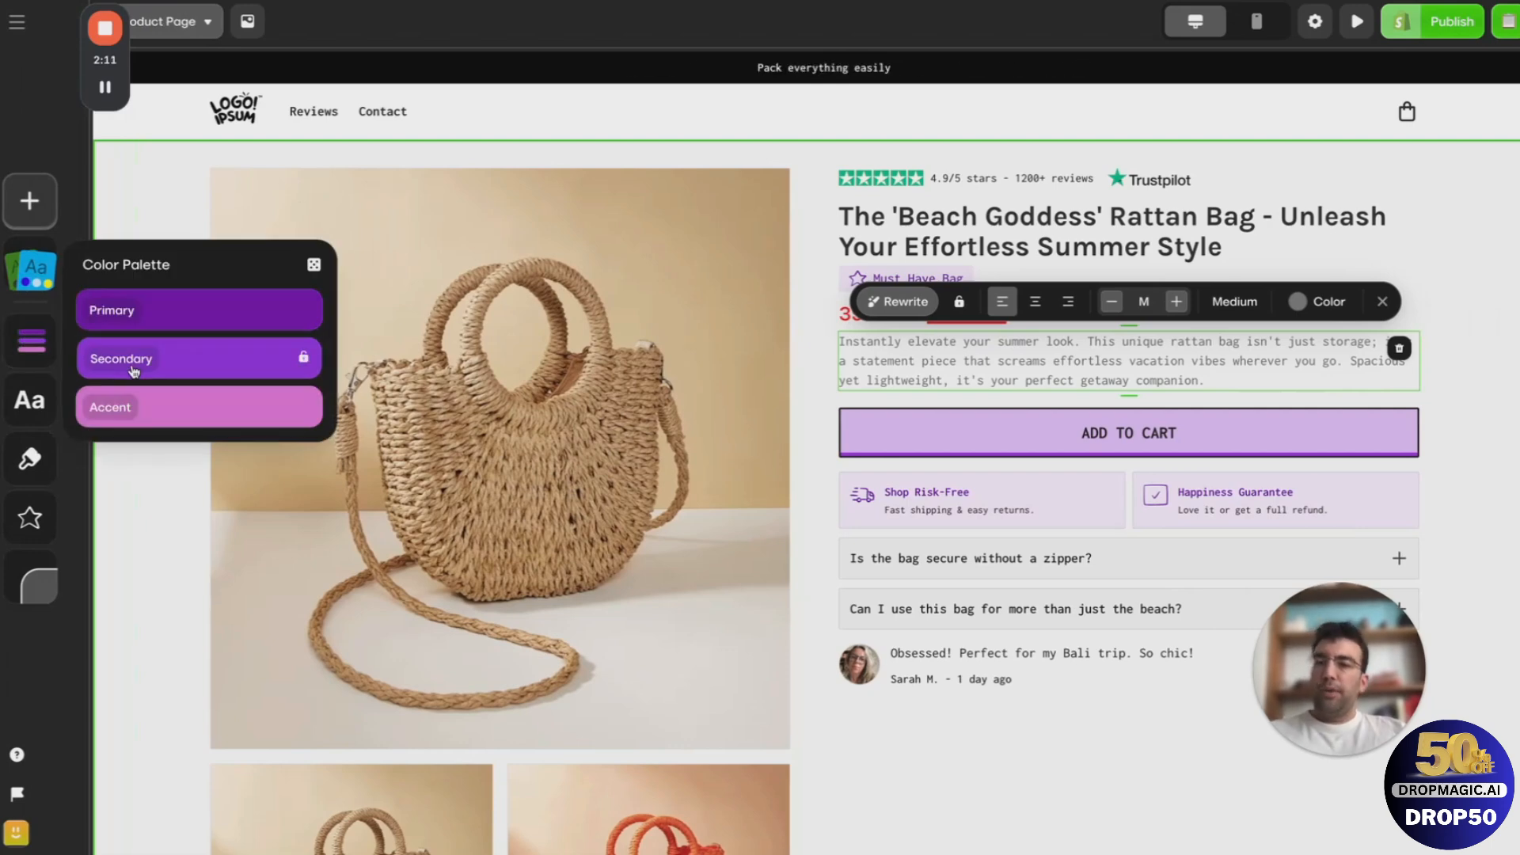
{"action": "left_click", "coordinate": [208, 315]}
{"action": "left_click", "coordinate": [212, 287]}
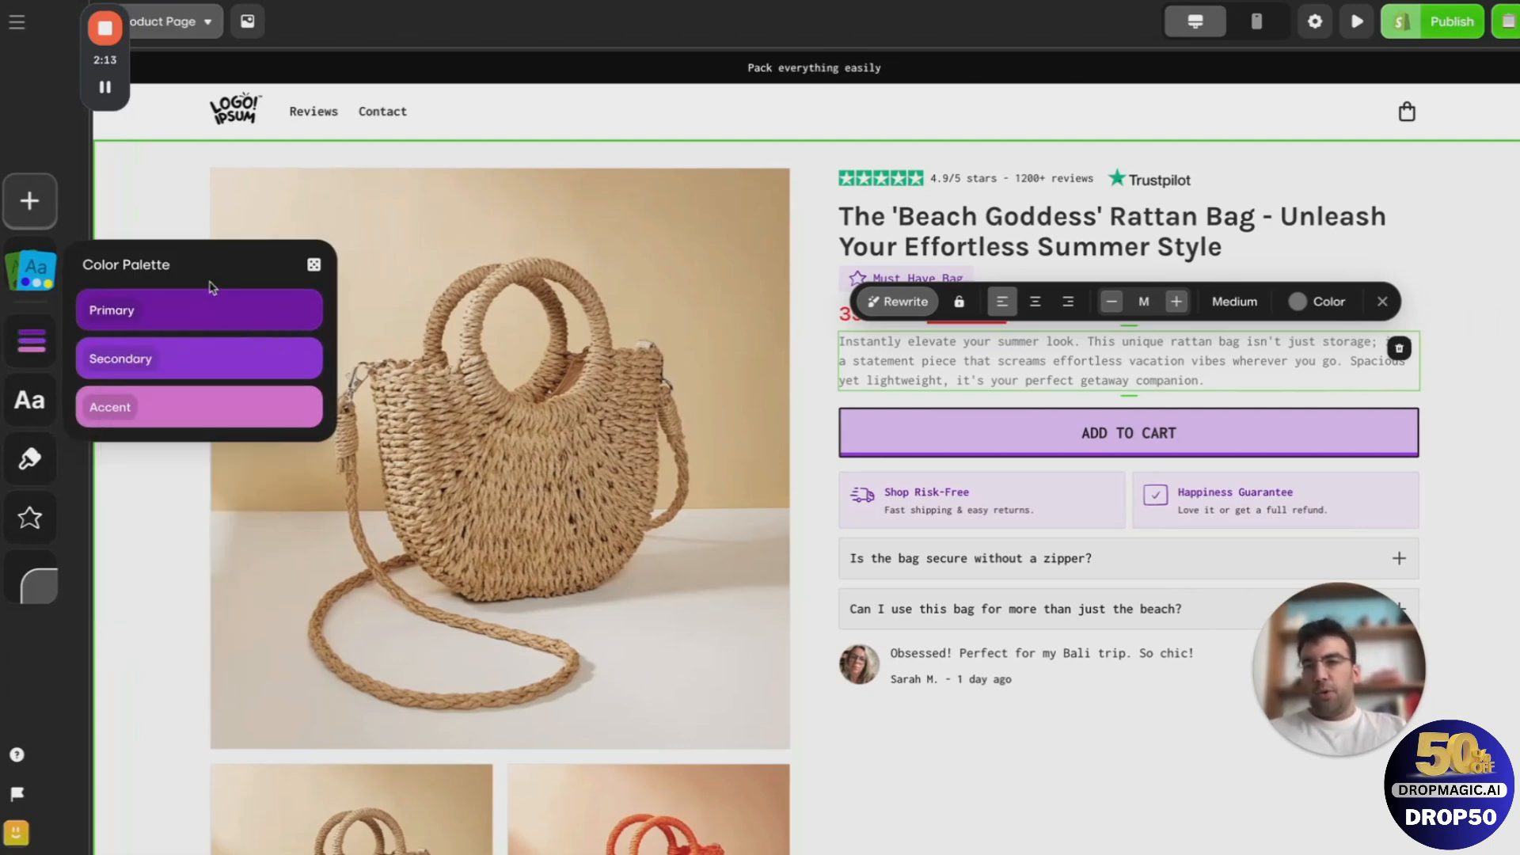
{"action": "left_click", "coordinate": [315, 269]}
{"action": "left_click", "coordinate": [316, 271]}
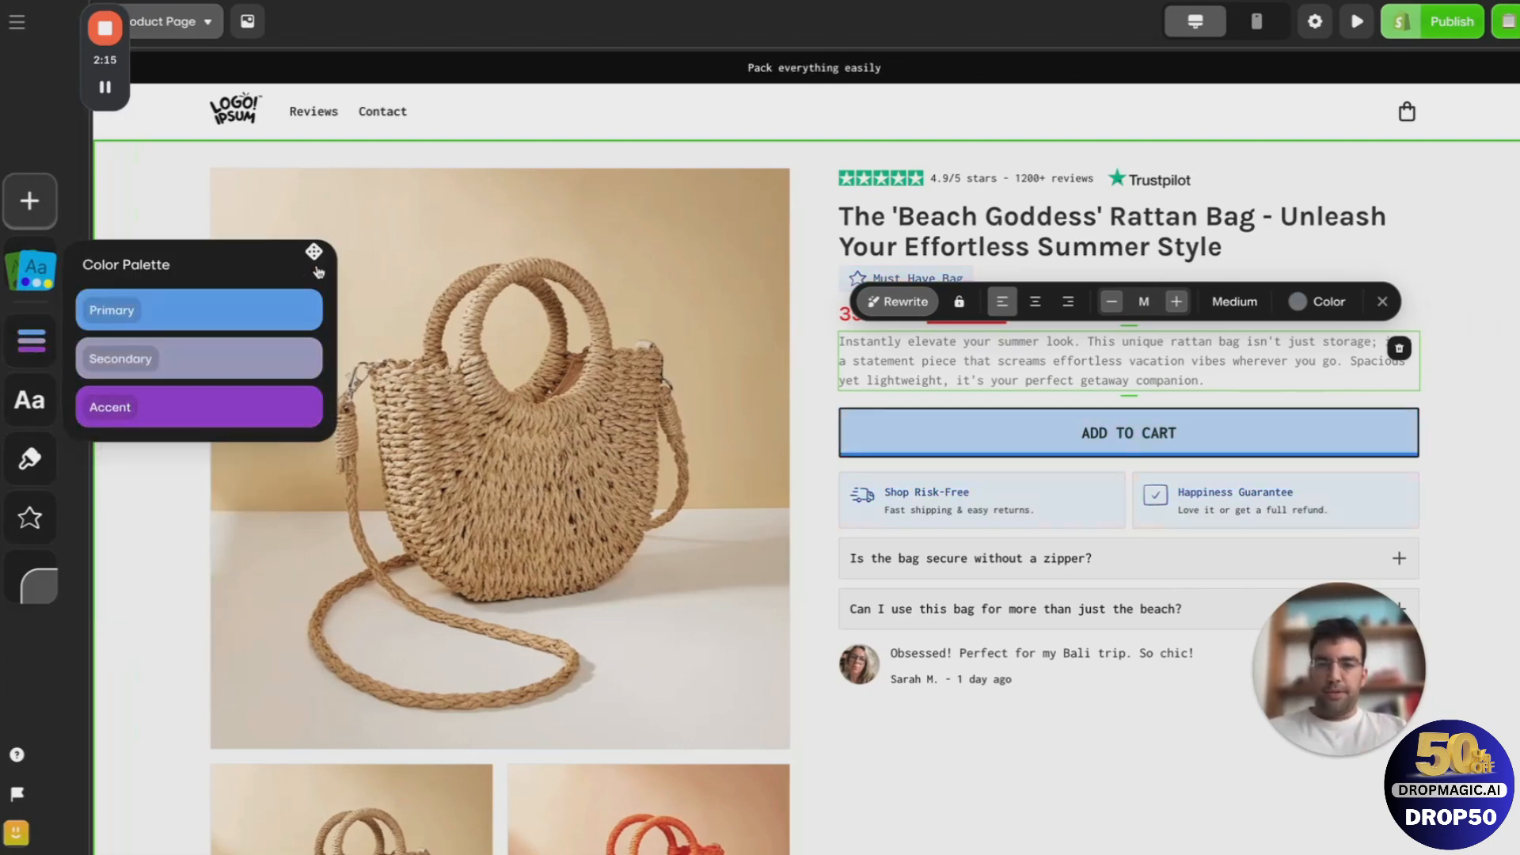
{"action": "left_click", "coordinate": [315, 269]}
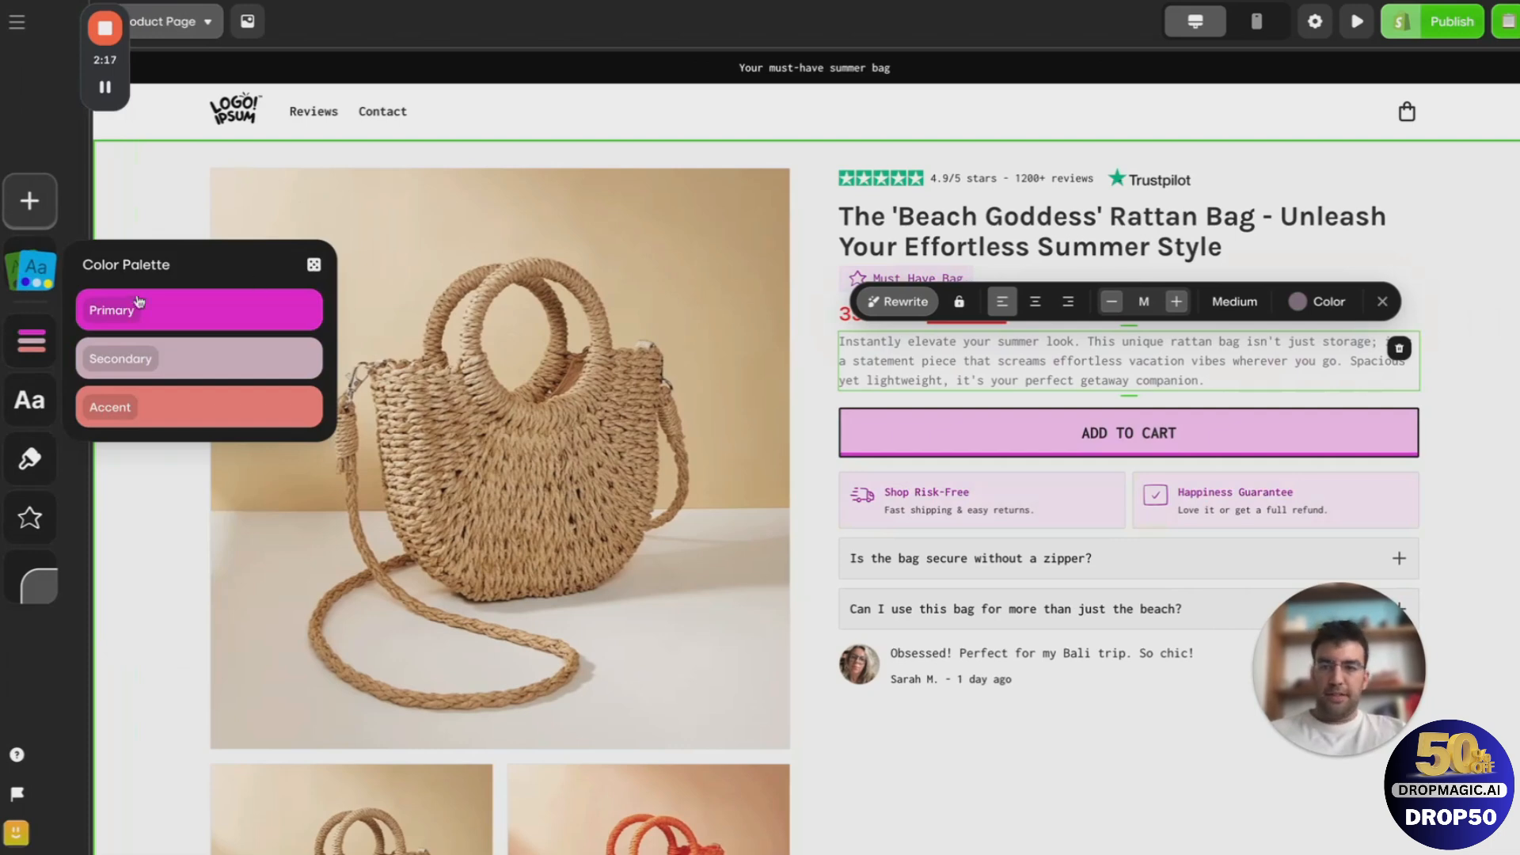
Step: Randomize the store's fonts and set the title font to Abril Fatface
{"action": "left_click", "coordinate": [33, 407]}
{"action": "left_click", "coordinate": [33, 406]}
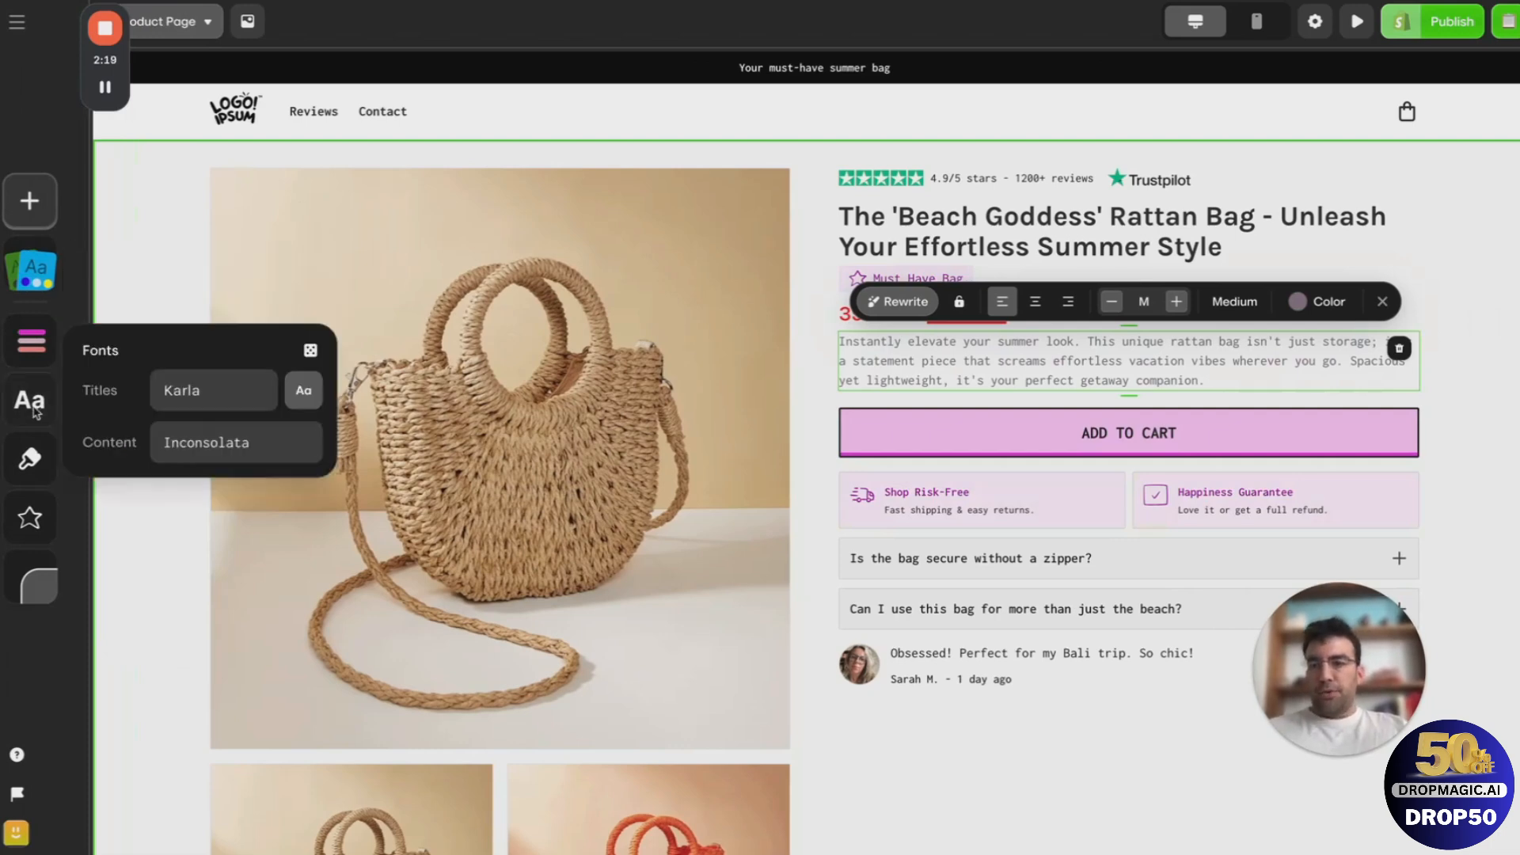
{"action": "left_click", "coordinate": [309, 350]}
{"action": "left_click", "coordinate": [309, 351]}
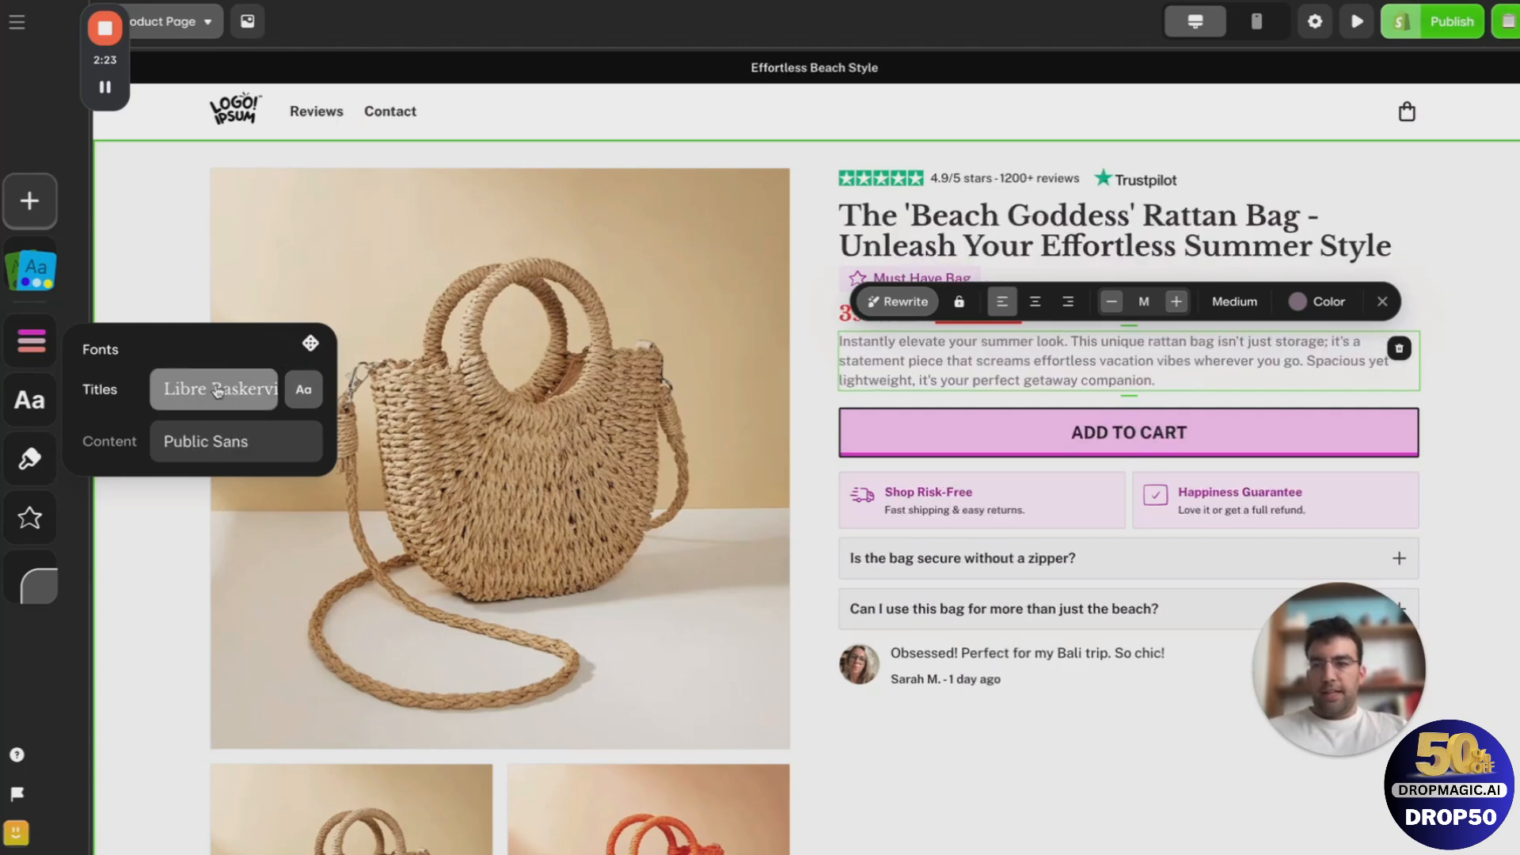
{"action": "left_click", "coordinate": [218, 389]}
{"action": "type", "text": "ari"}
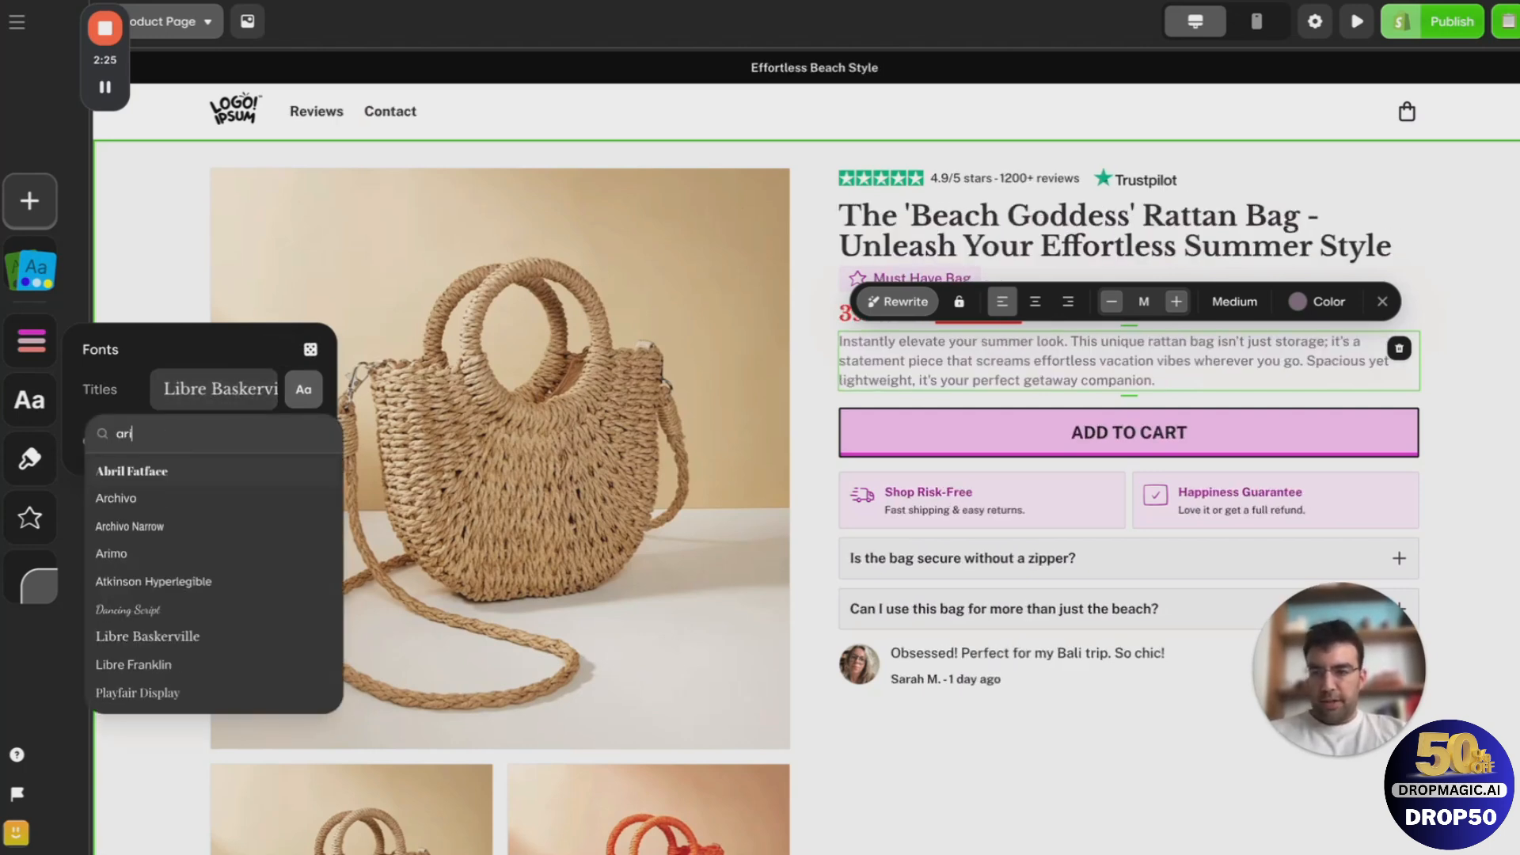
{"action": "left_click", "coordinate": [128, 471]}
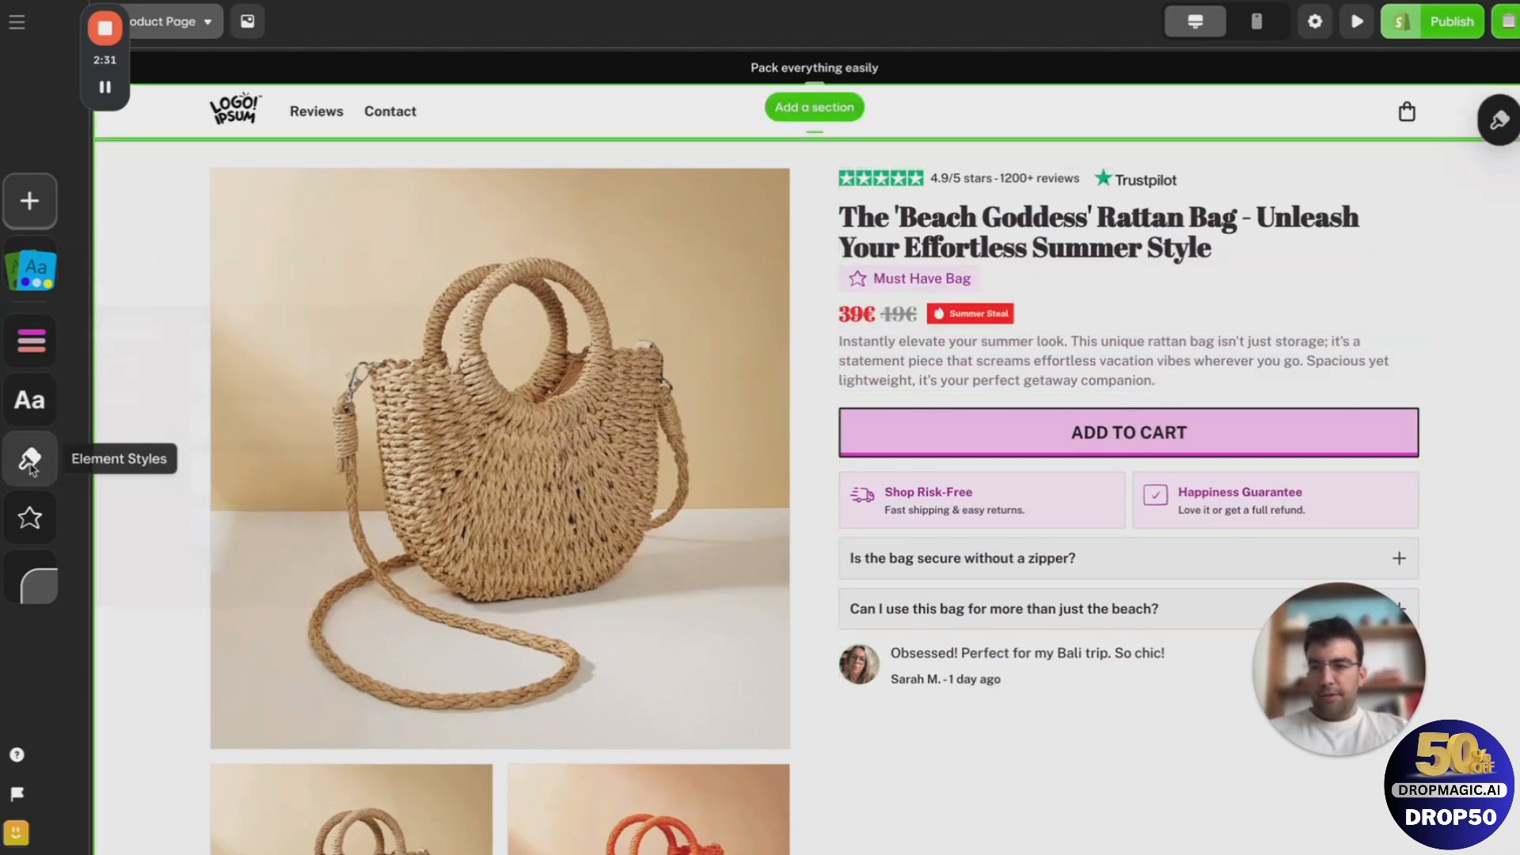
Step: Set the store's button style to Brick
{"action": "left_click", "coordinate": [30, 462]}
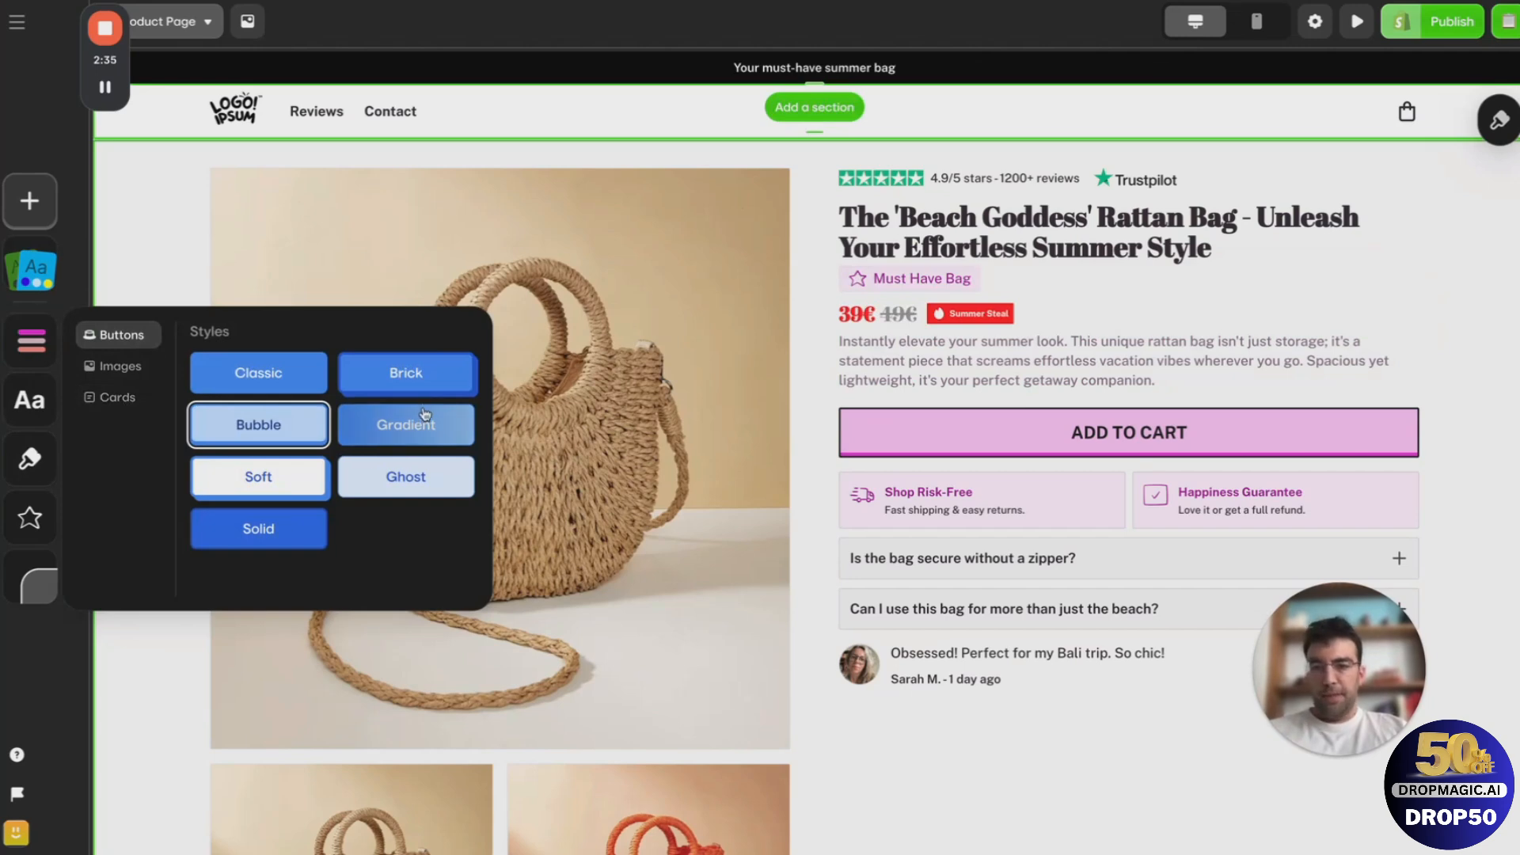
{"action": "left_click", "coordinate": [405, 373]}
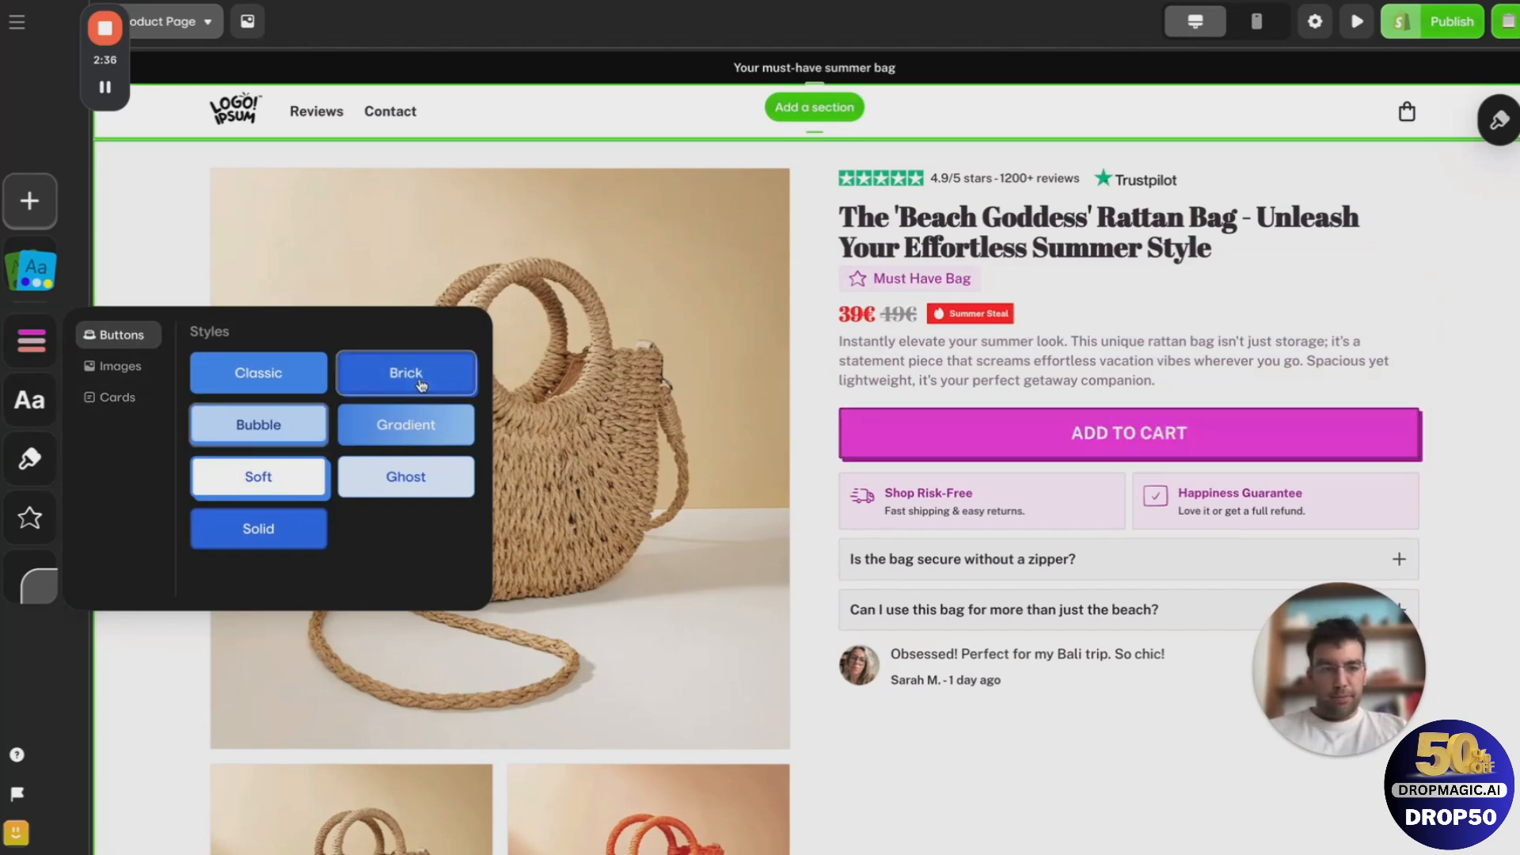
{"action": "left_click", "coordinate": [1029, 439]}
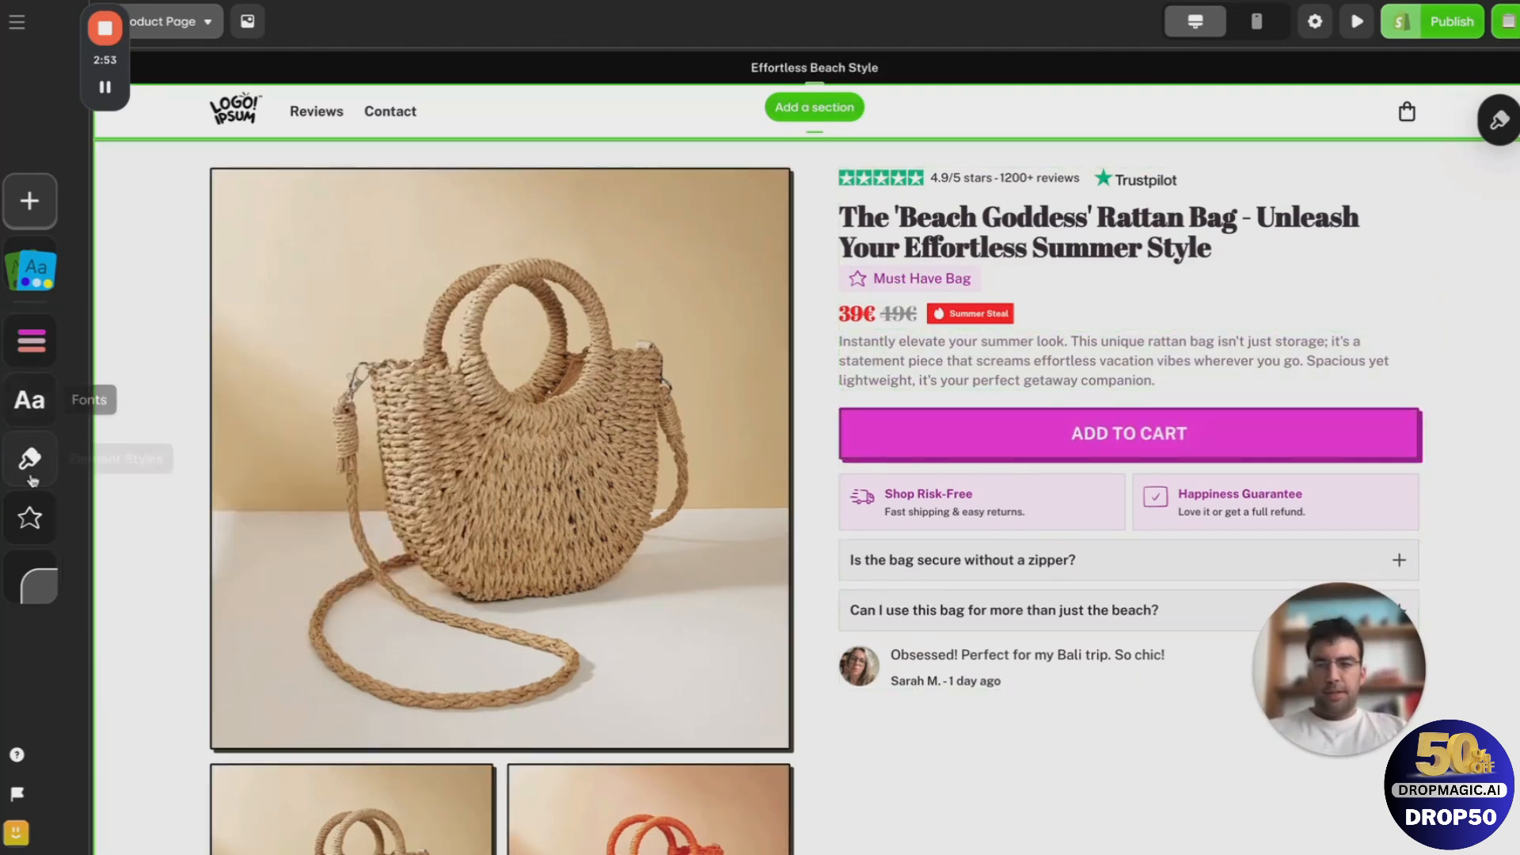
Step: Try the Shadow and Solid styles on the store's images and return them to the Brick style
{"action": "left_click", "coordinate": [30, 459]}
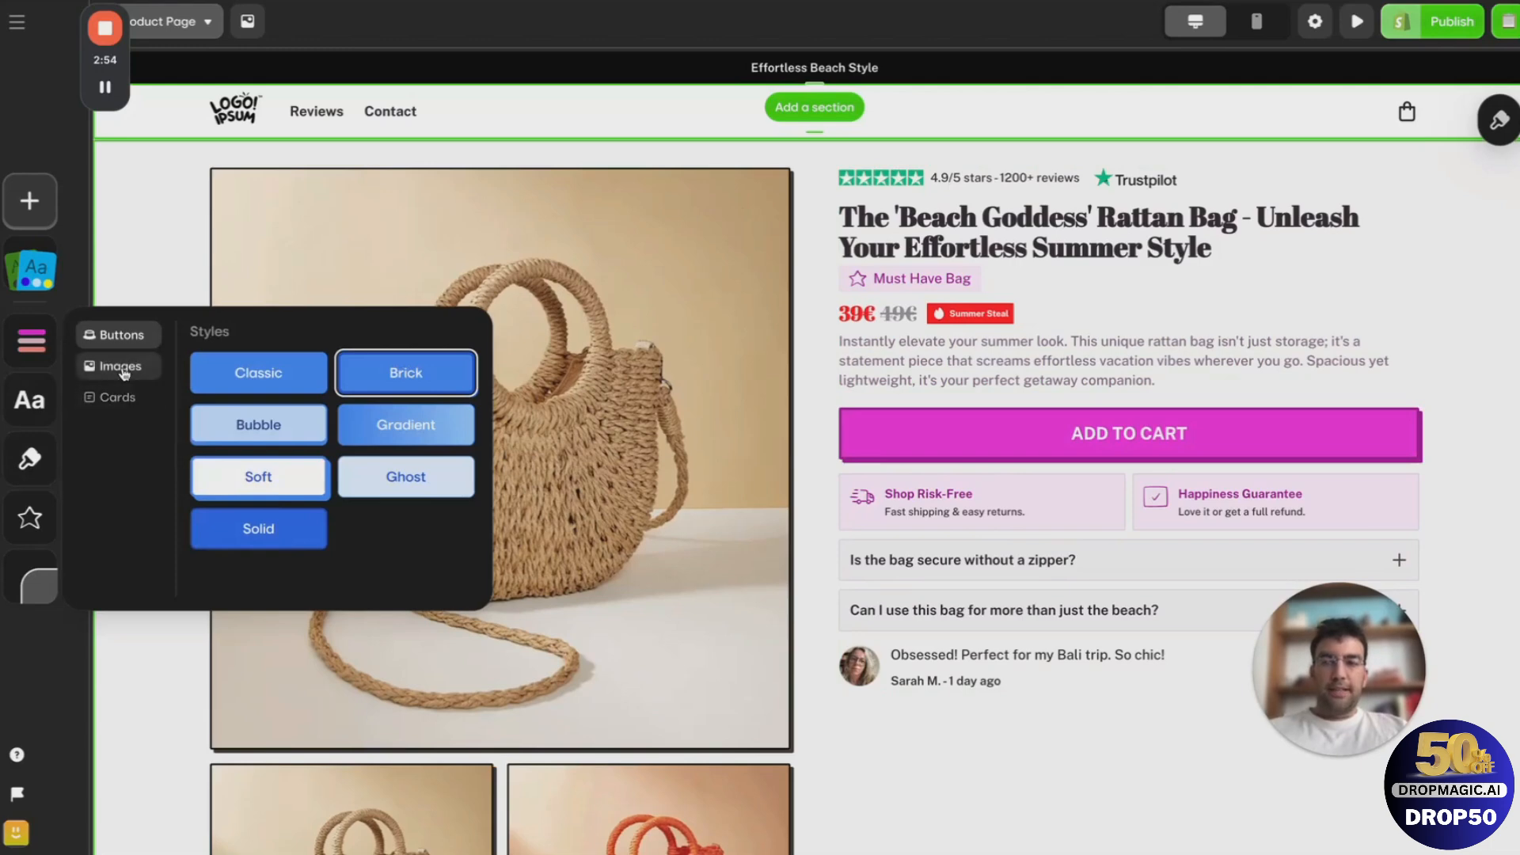
{"action": "left_click", "coordinate": [121, 368]}
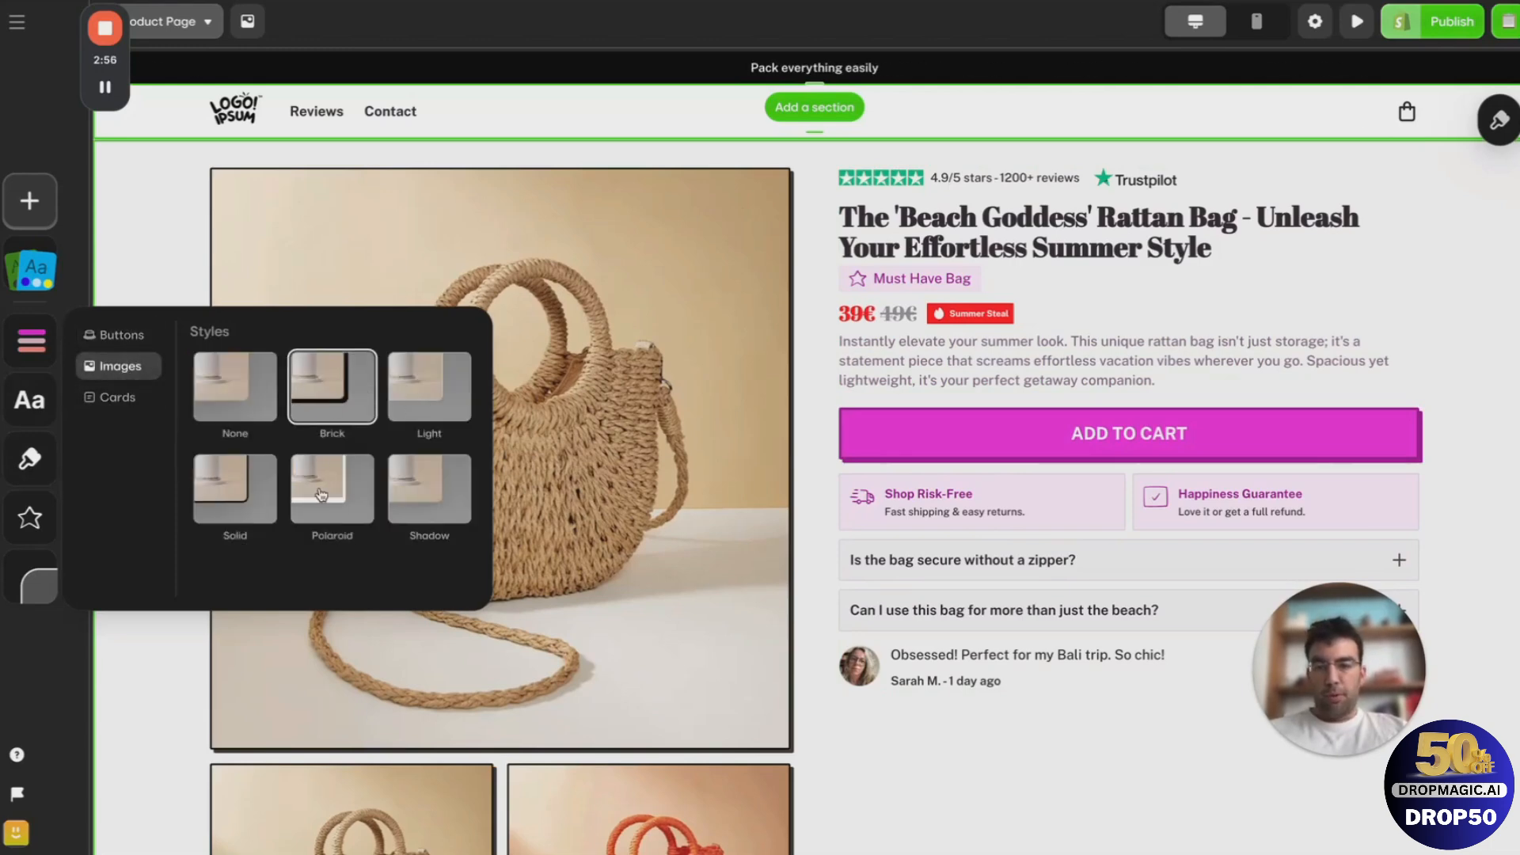
{"action": "left_click", "coordinate": [445, 499]}
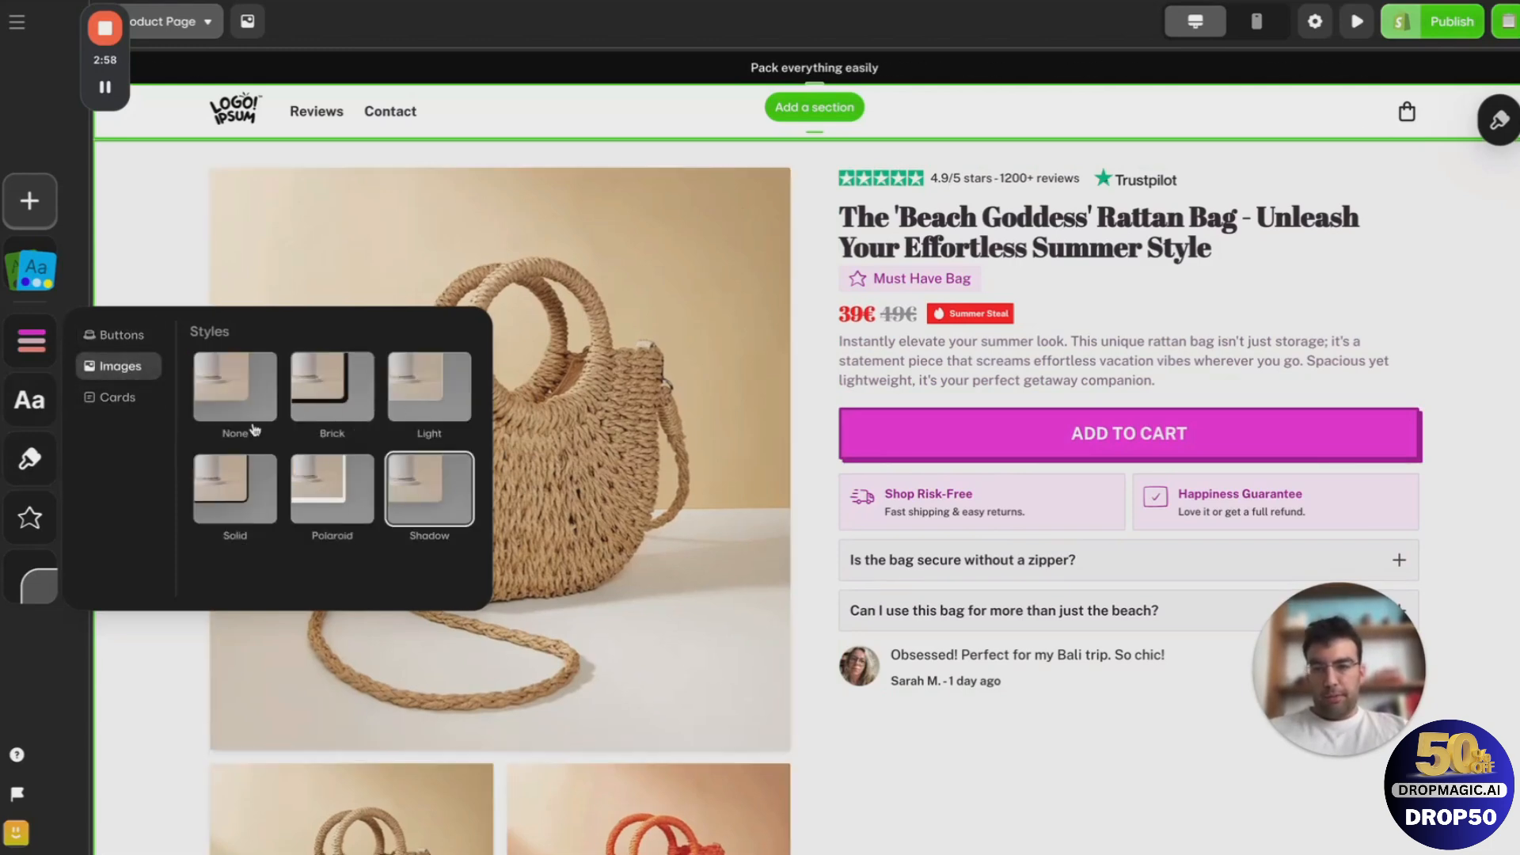
{"action": "left_click", "coordinate": [241, 495]}
{"action": "left_click", "coordinate": [324, 413]}
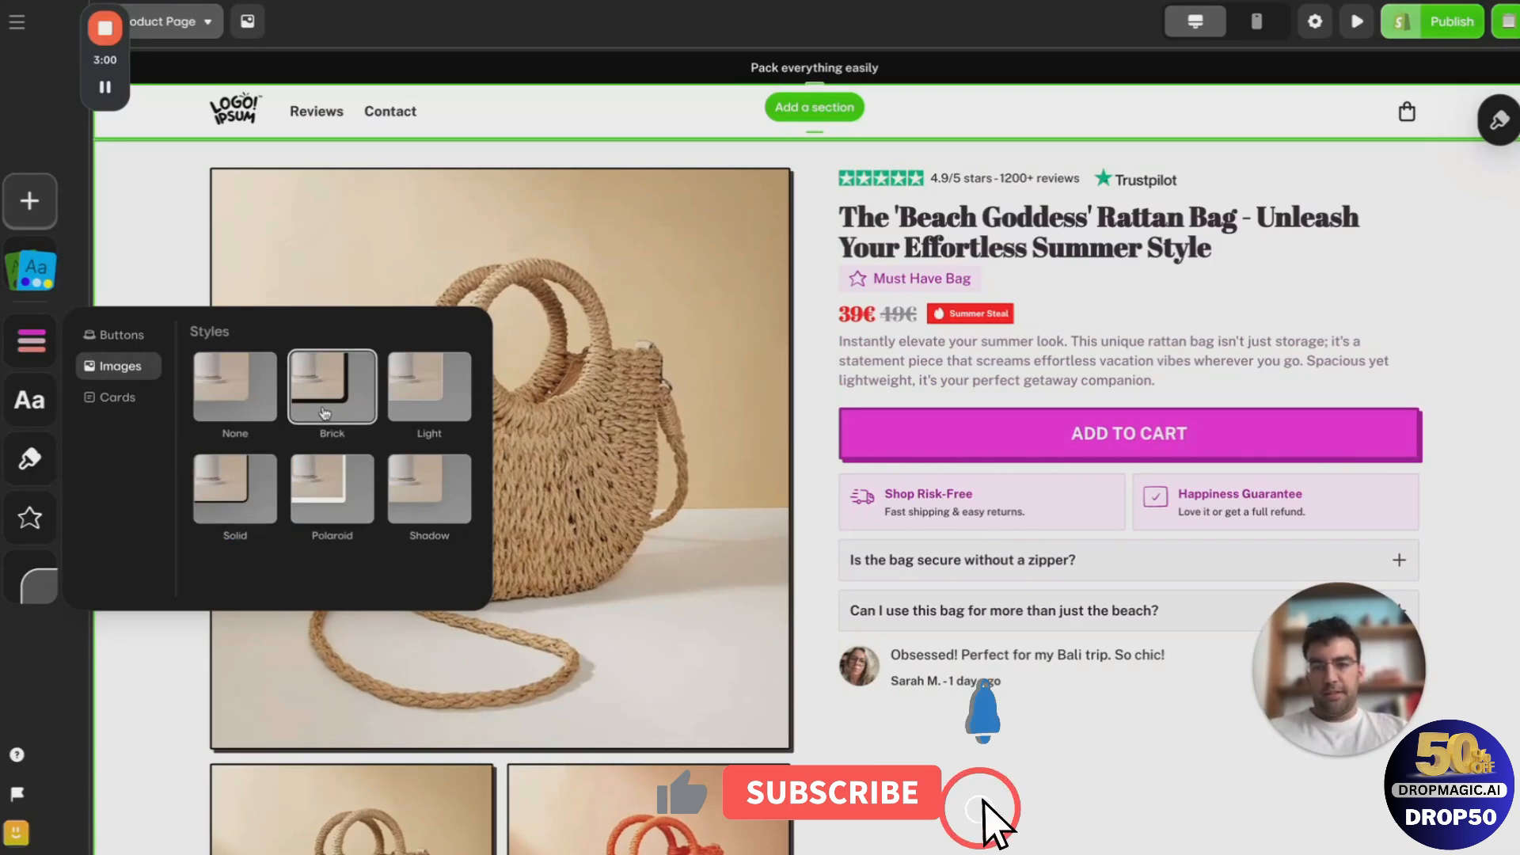
{"action": "left_click", "coordinate": [726, 380]}
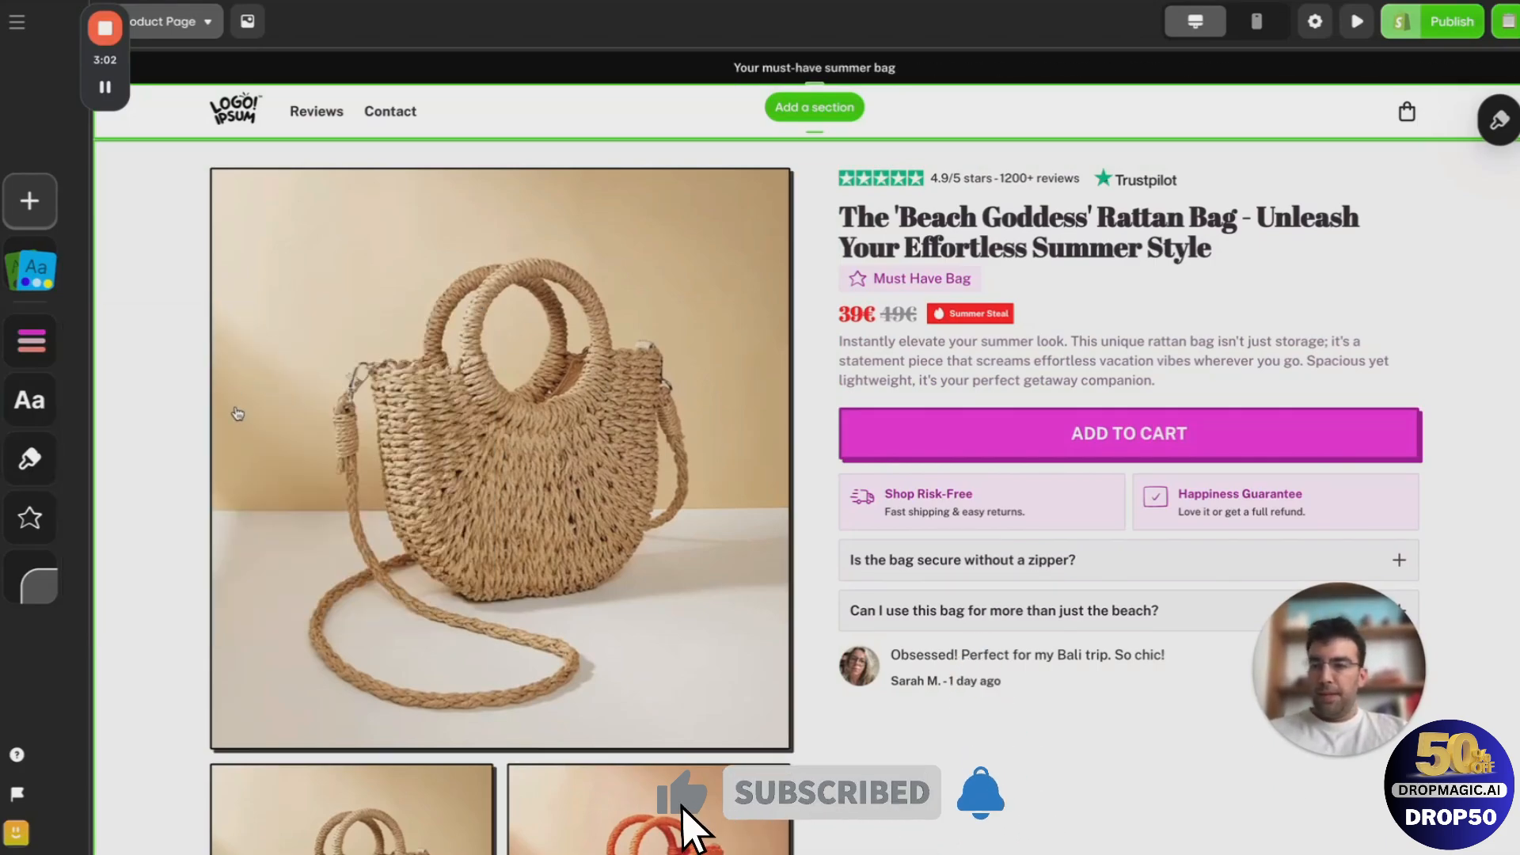
Step: Set the store's card style to Brick, comparing it with the Default style on the customer review cards
{"action": "scroll", "coordinate": [237, 413], "scroll_direction": "down", "scroll_amount": 20}
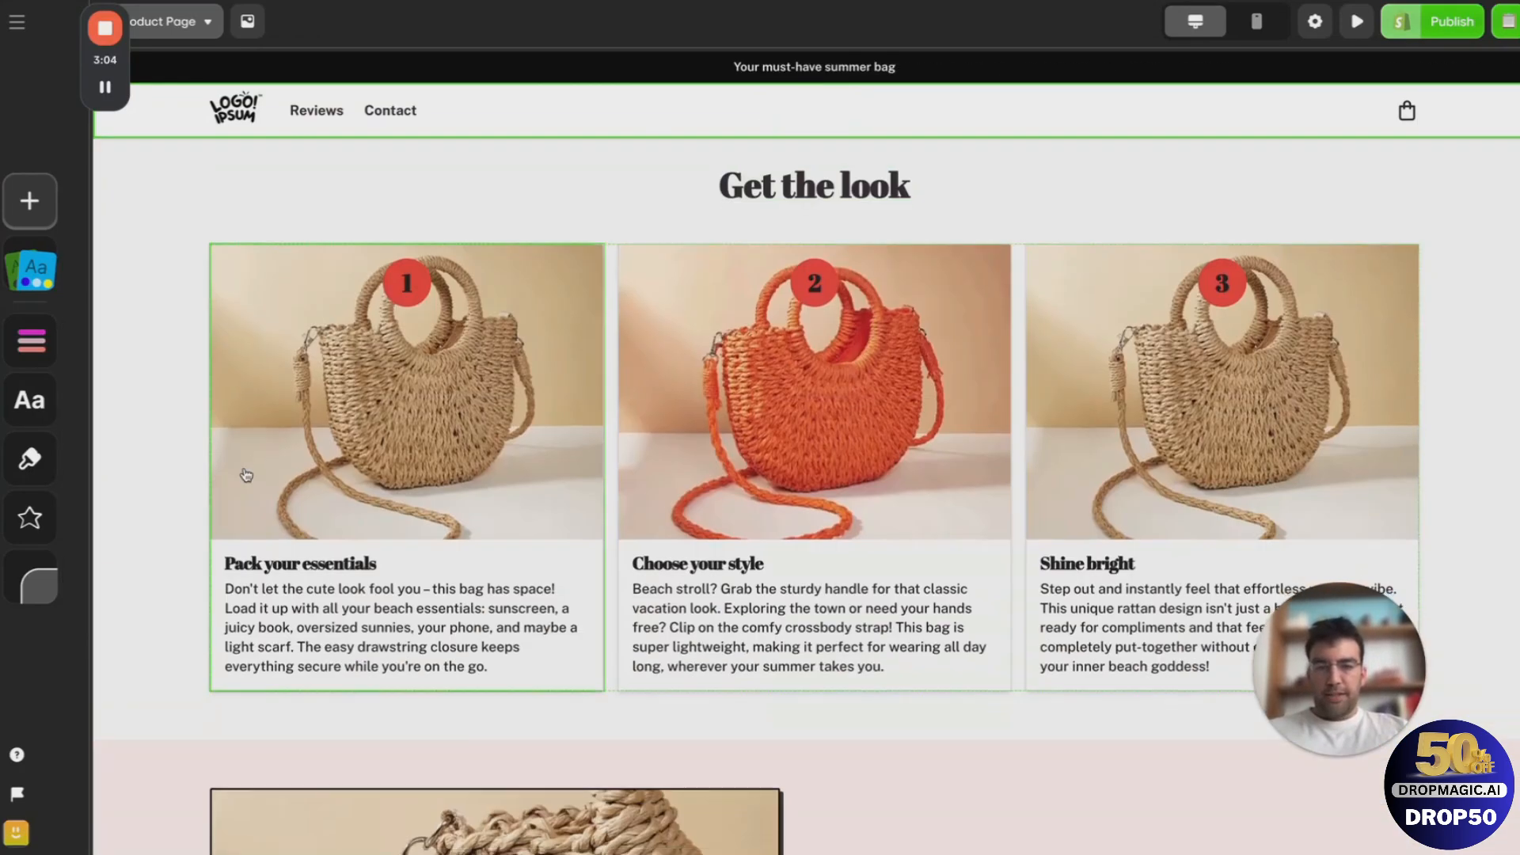
{"action": "scroll", "coordinate": [246, 475], "scroll_direction": "down", "scroll_amount": 15}
{"action": "scroll", "coordinate": [246, 475], "scroll_direction": "up", "scroll_amount": 3}
{"action": "scroll", "coordinate": [246, 475], "scroll_direction": "down", "scroll_amount": 5}
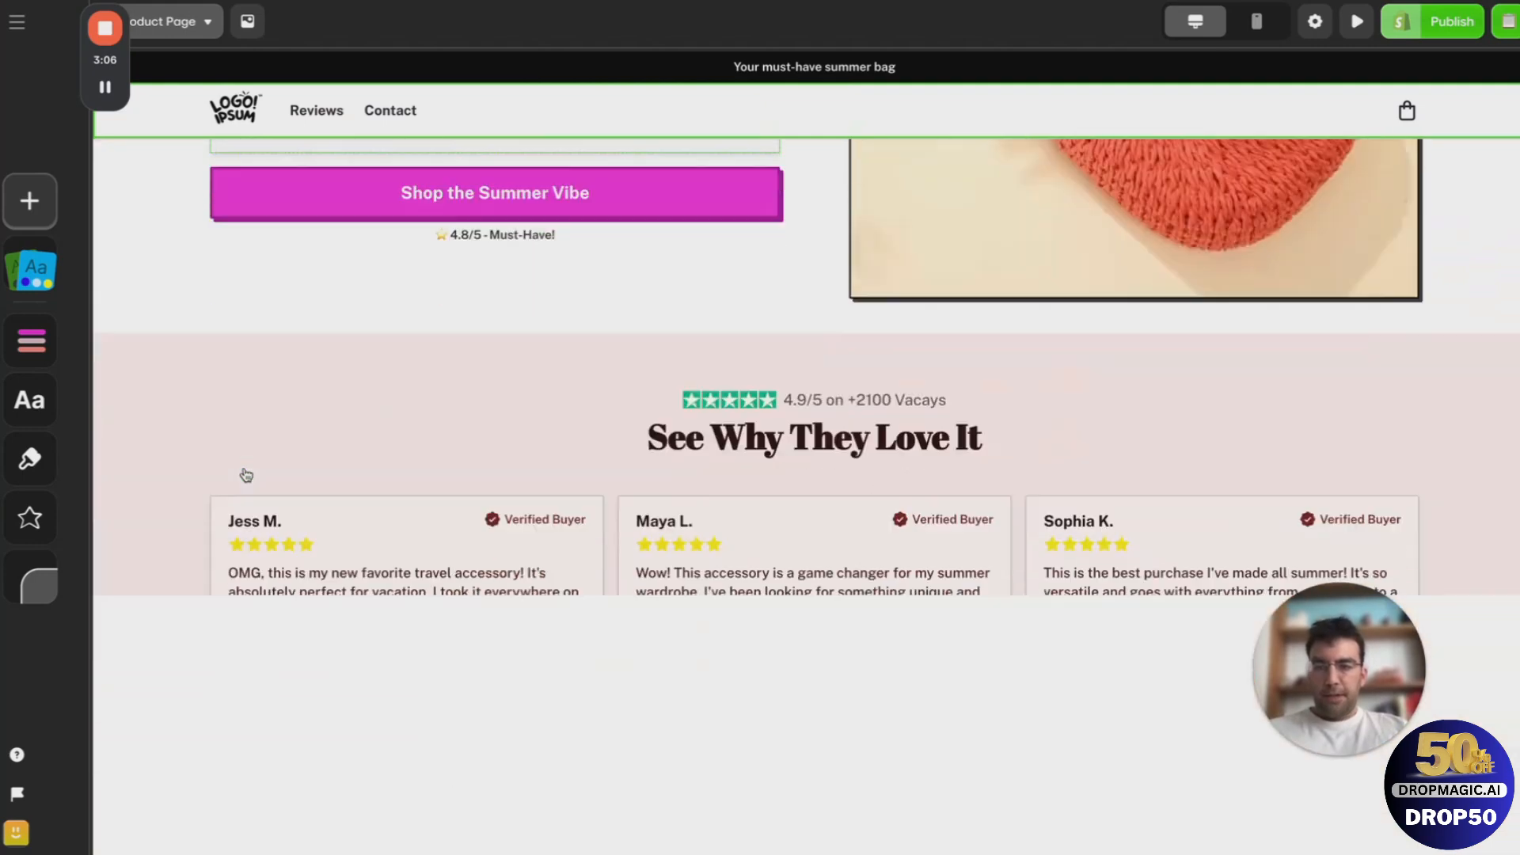
{"action": "scroll", "coordinate": [246, 476], "scroll_direction": "down", "scroll_amount": 3}
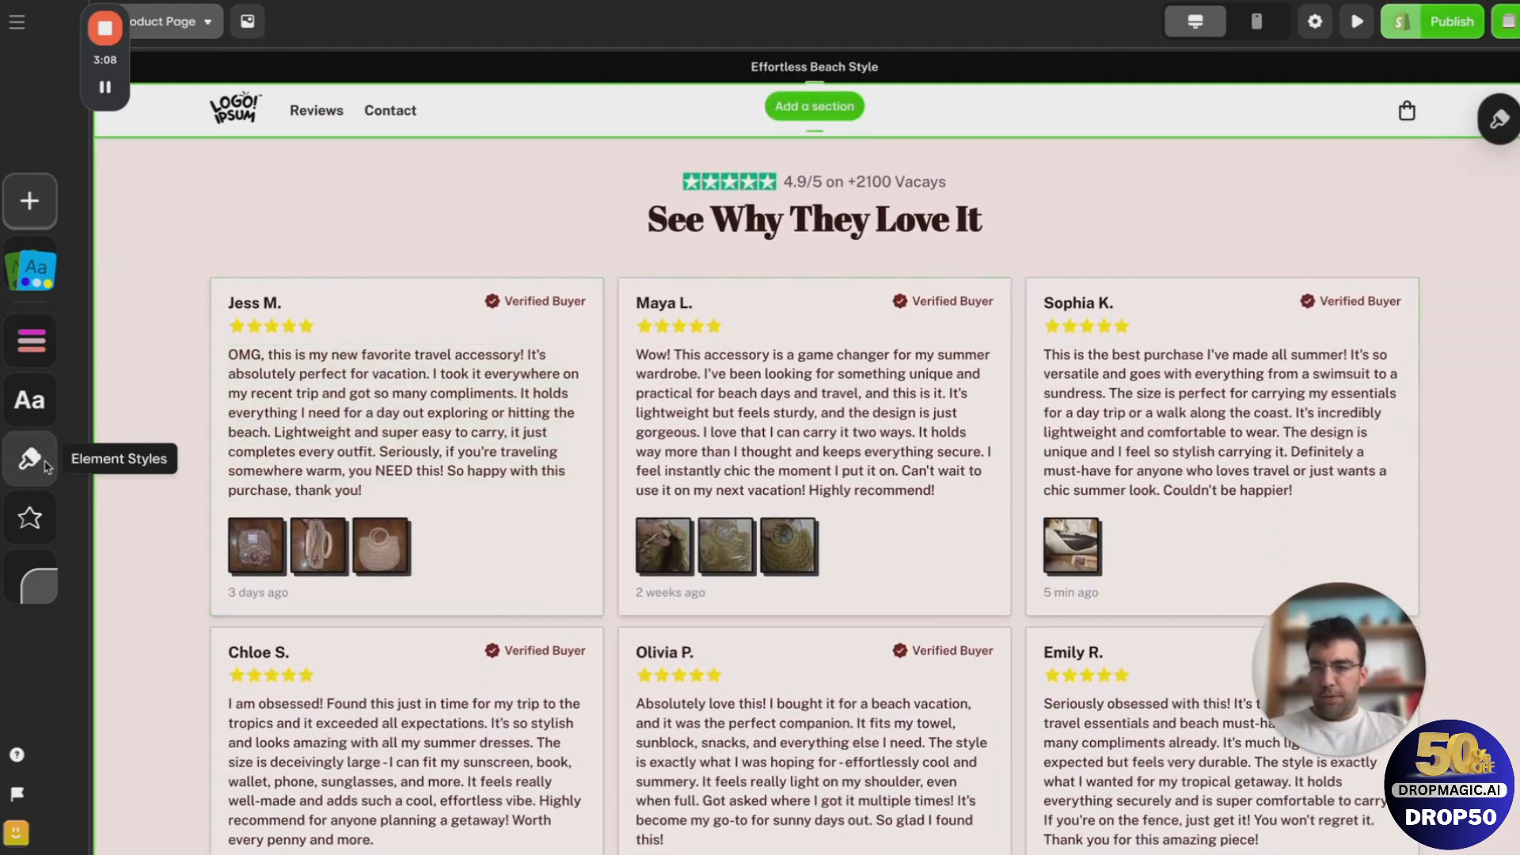
{"action": "left_click", "coordinate": [45, 464]}
{"action": "left_click", "coordinate": [117, 396]}
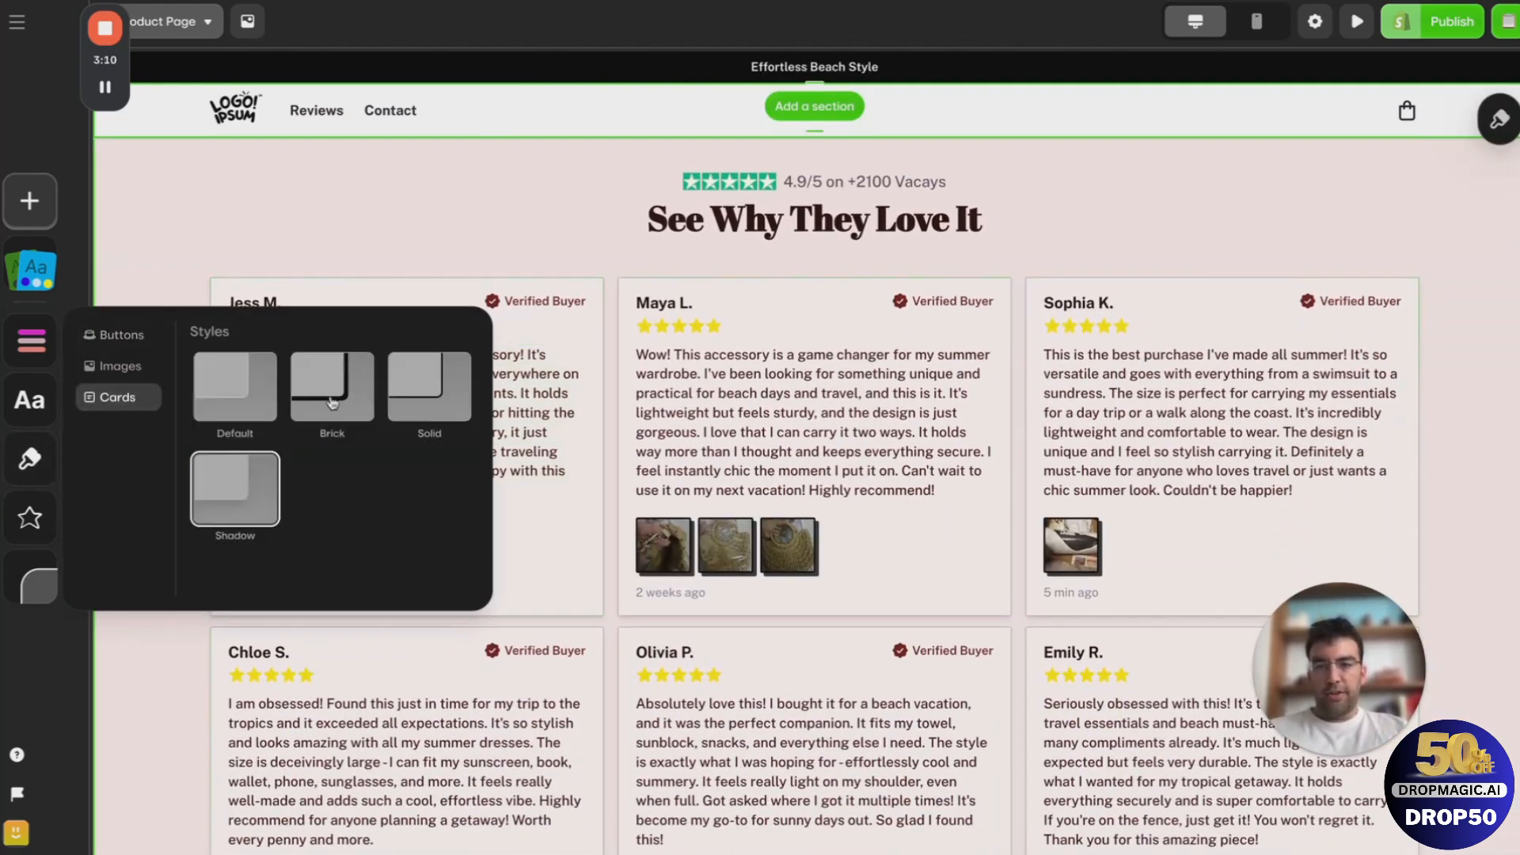
{"action": "left_click", "coordinate": [332, 403]}
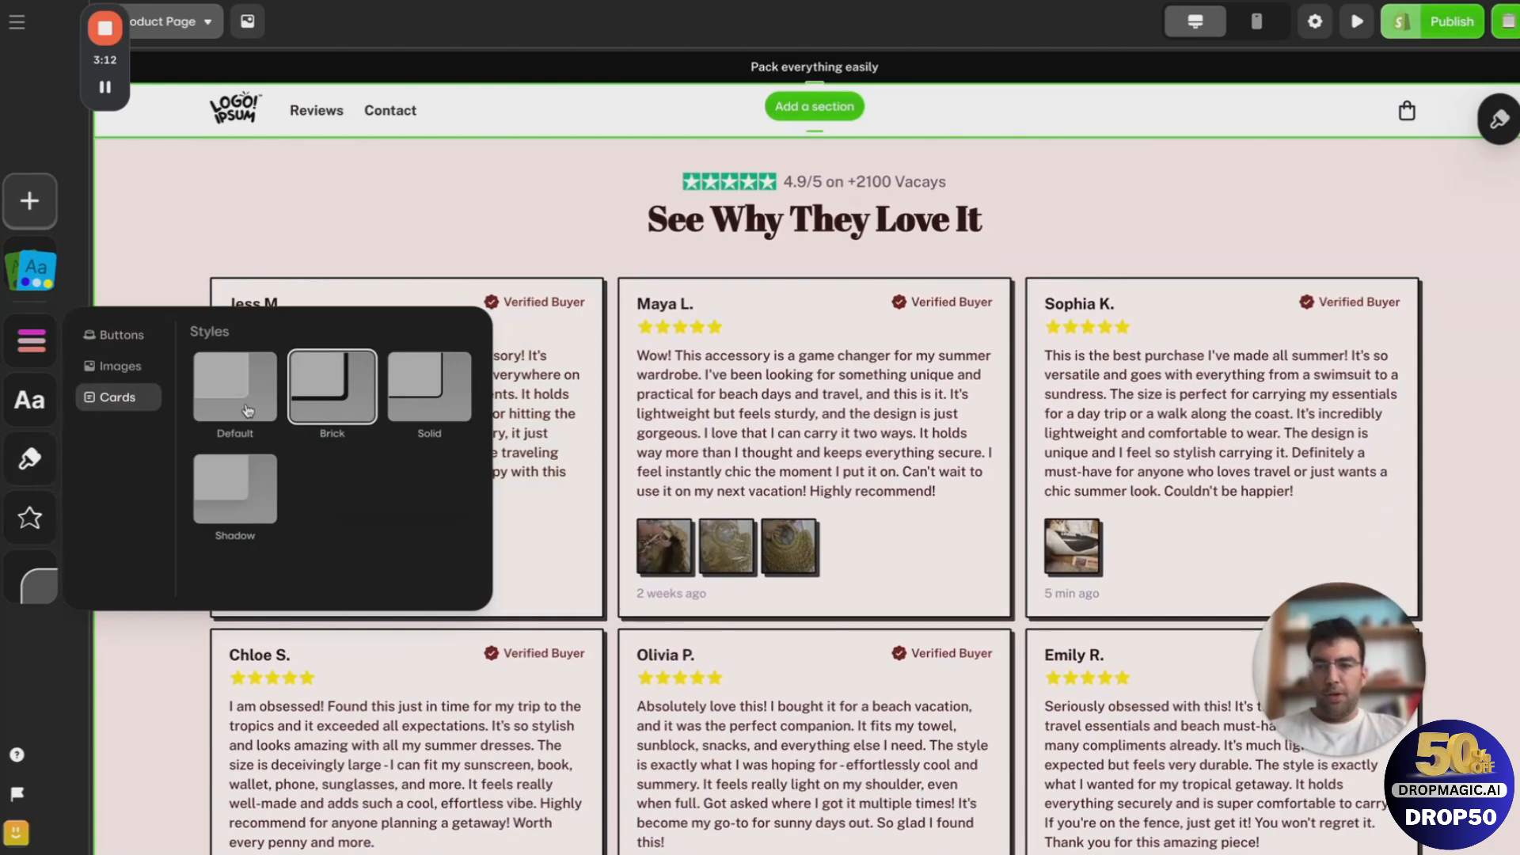
{"action": "left_click", "coordinate": [248, 410]}
{"action": "left_click", "coordinate": [341, 404]}
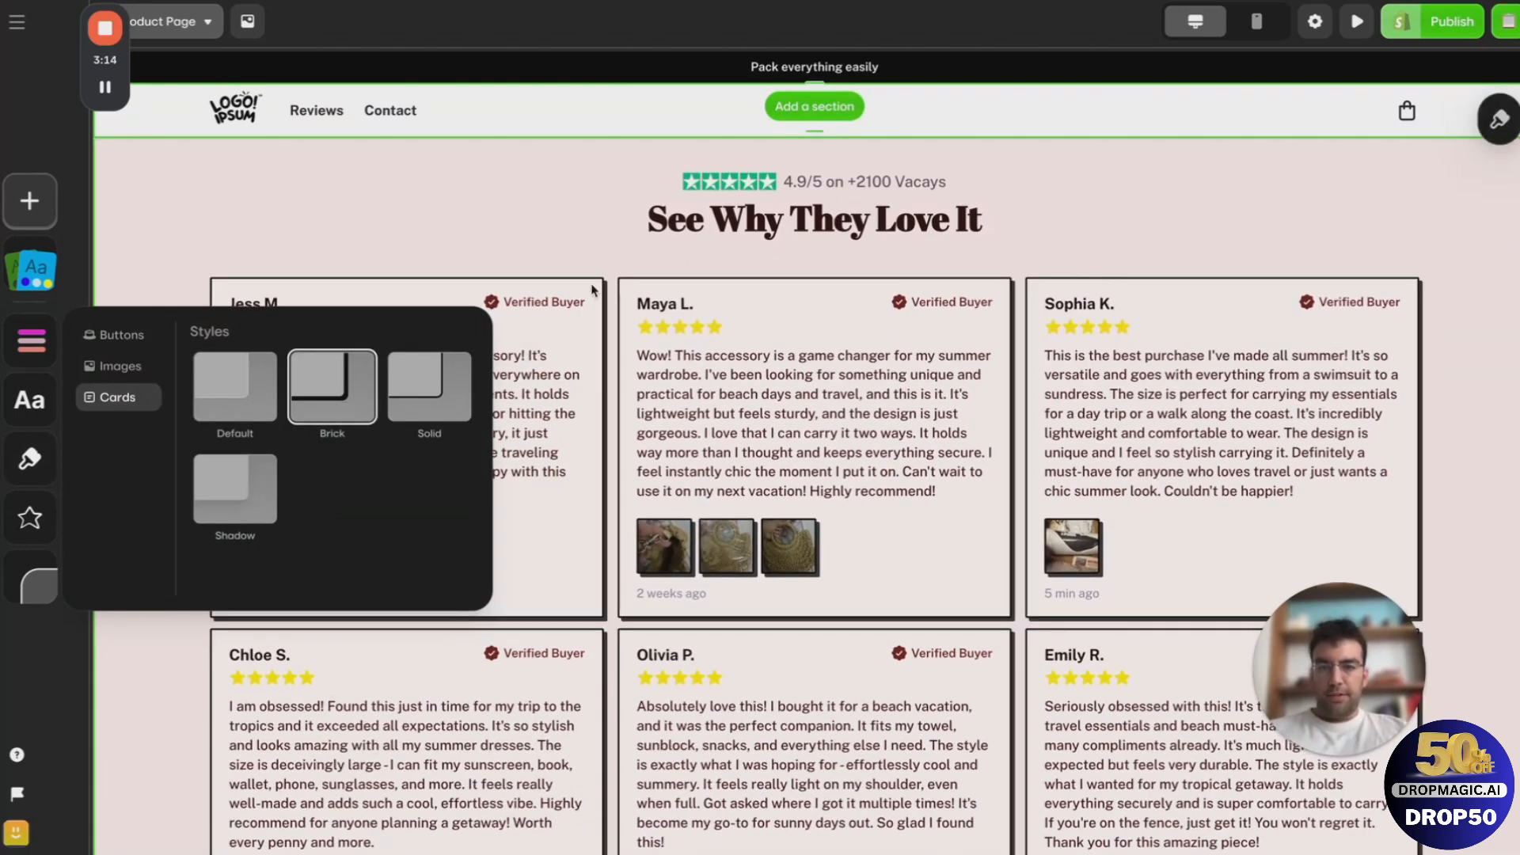
{"action": "left_click", "coordinate": [592, 290]}
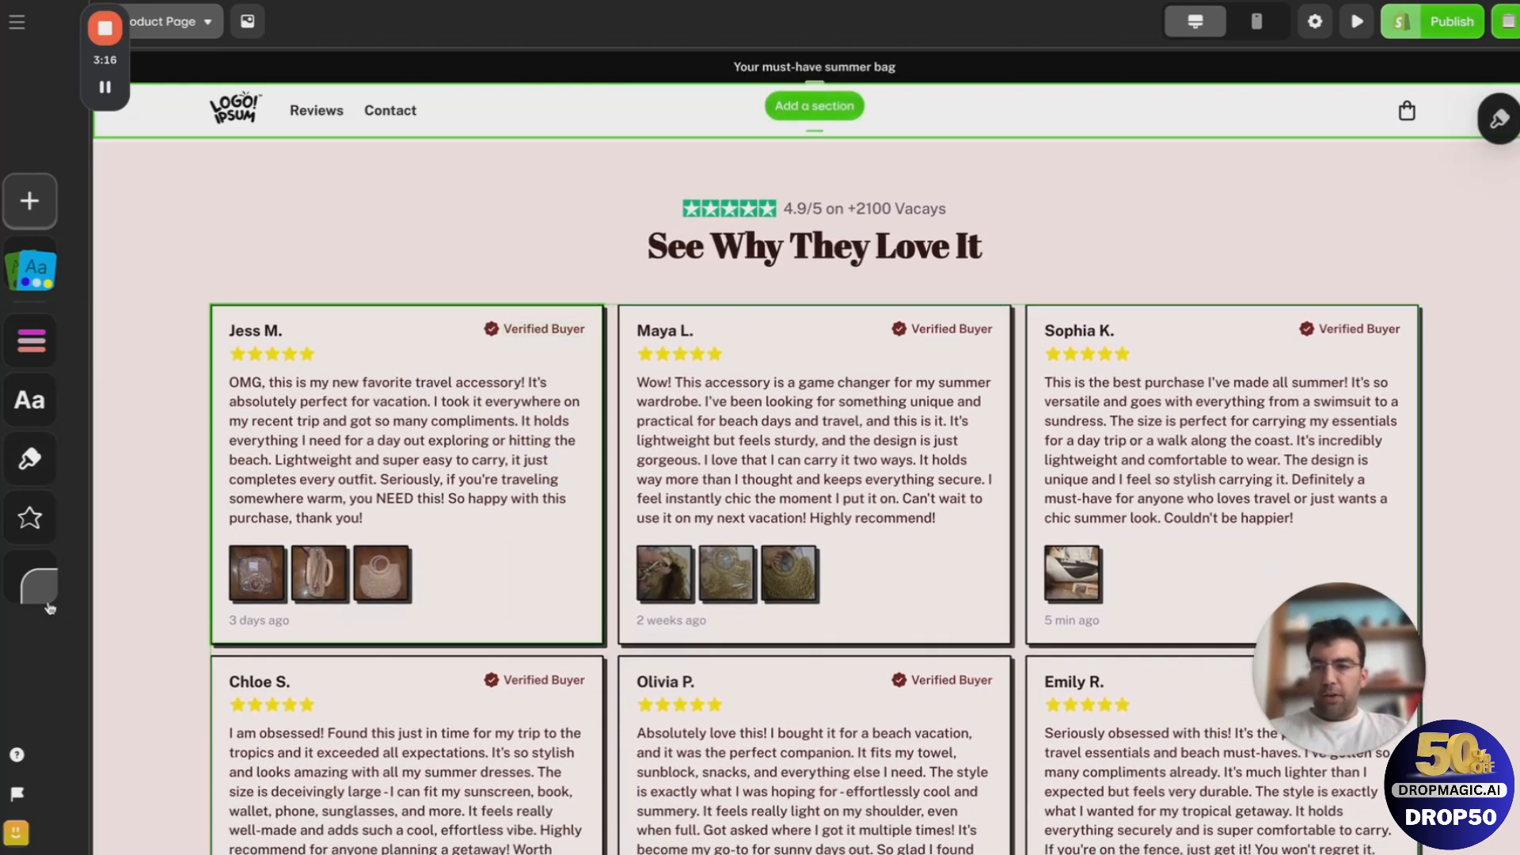
Step: Increase the store's theme radius to give the cards and images clearly rounded corners
{"action": "left_click", "coordinate": [37, 586]}
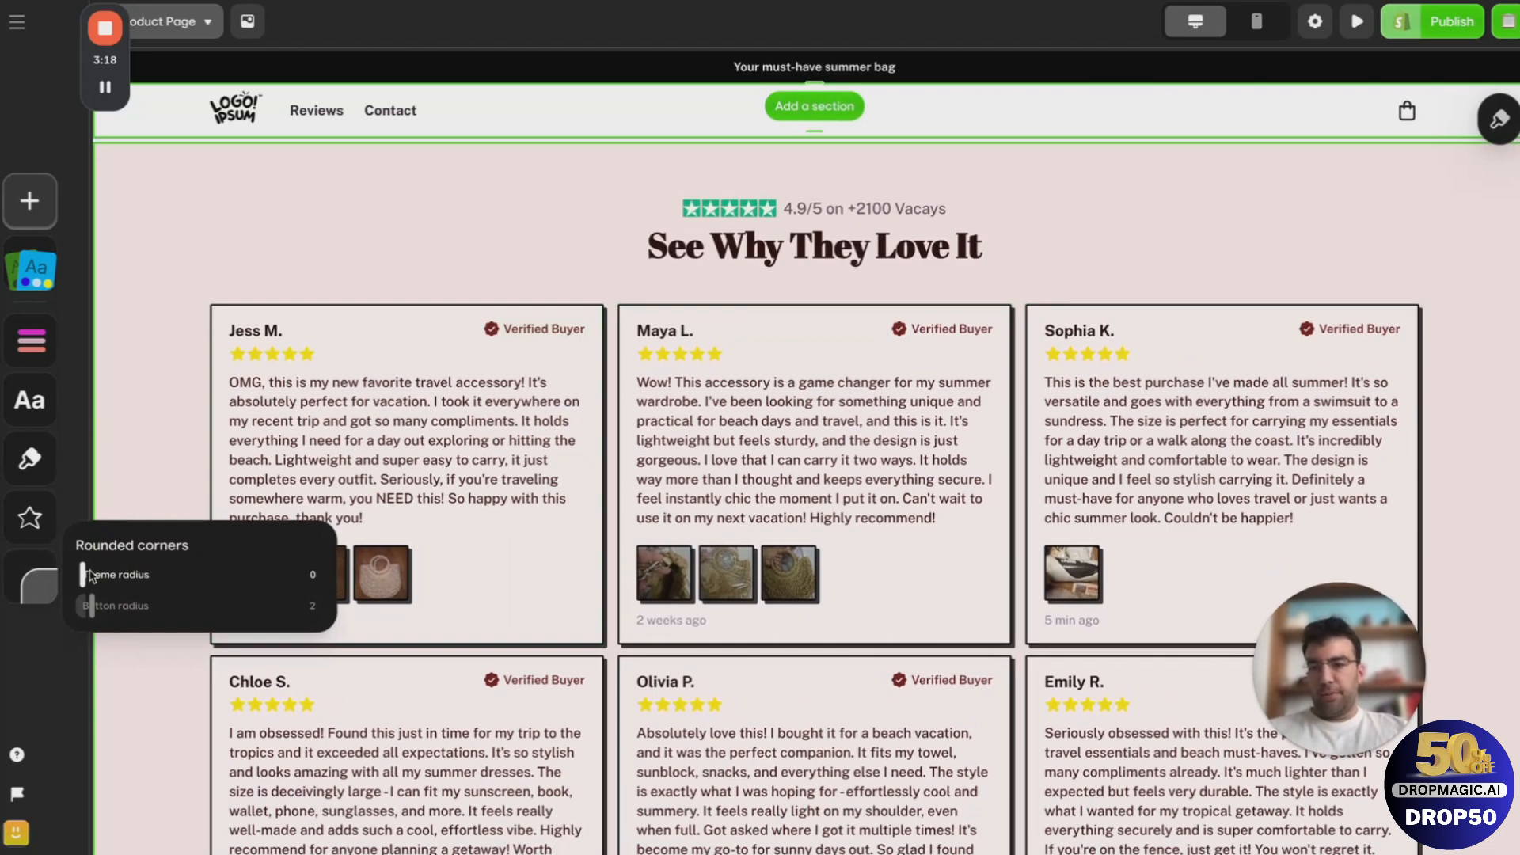
{"action": "left_click_drag", "start_coordinate": [83, 574], "coordinate": [214, 578]}
{"action": "left_click", "coordinate": [628, 291]}
{"action": "scroll", "coordinate": [628, 290], "scroll_direction": "up", "scroll_amount": 7}
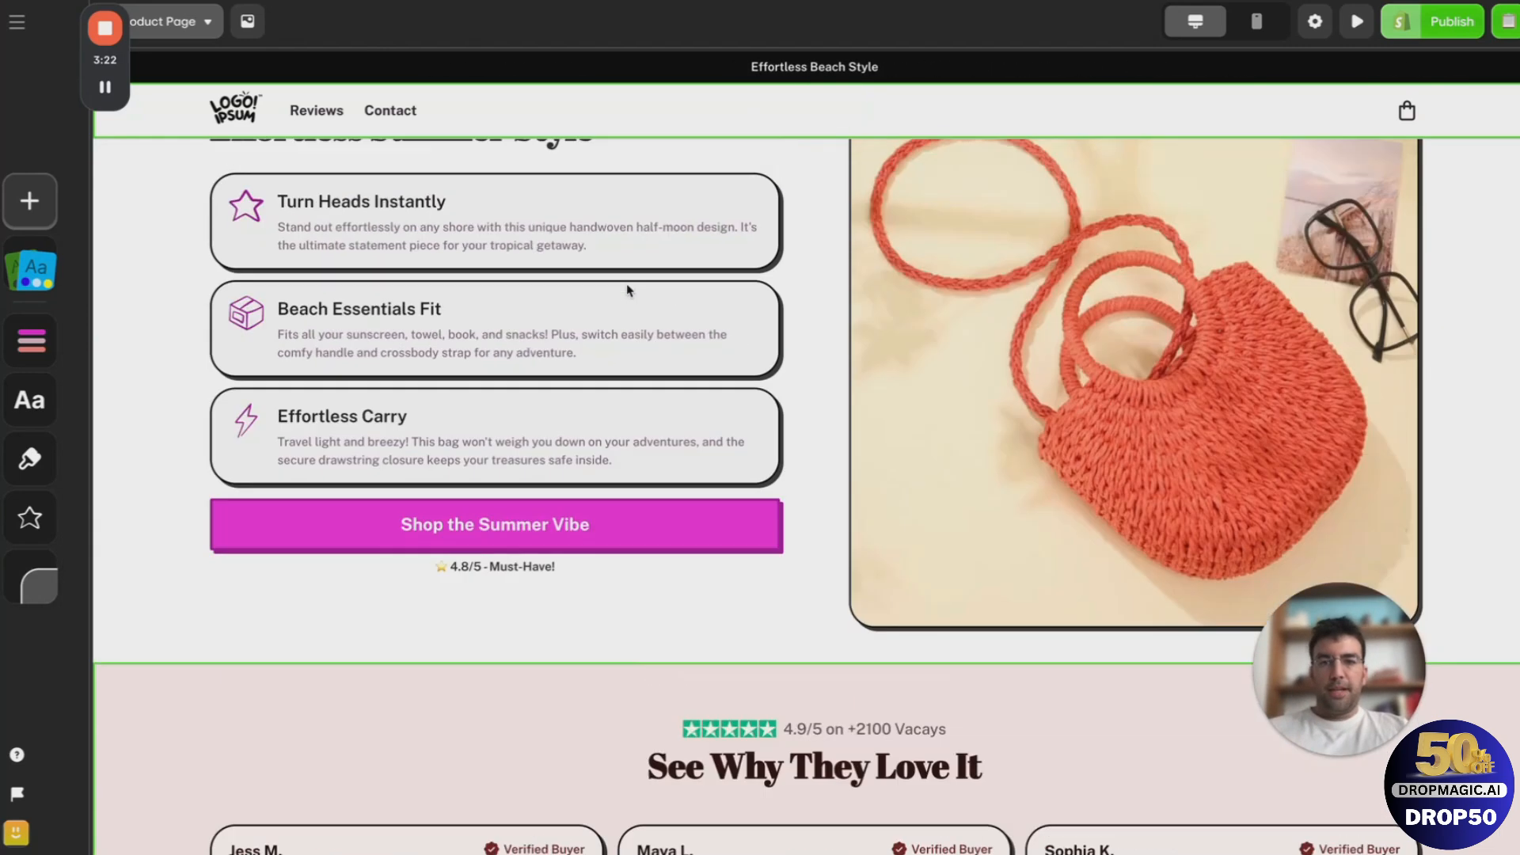
{"action": "scroll", "coordinate": [628, 290], "scroll_direction": "up", "scroll_amount": 3}
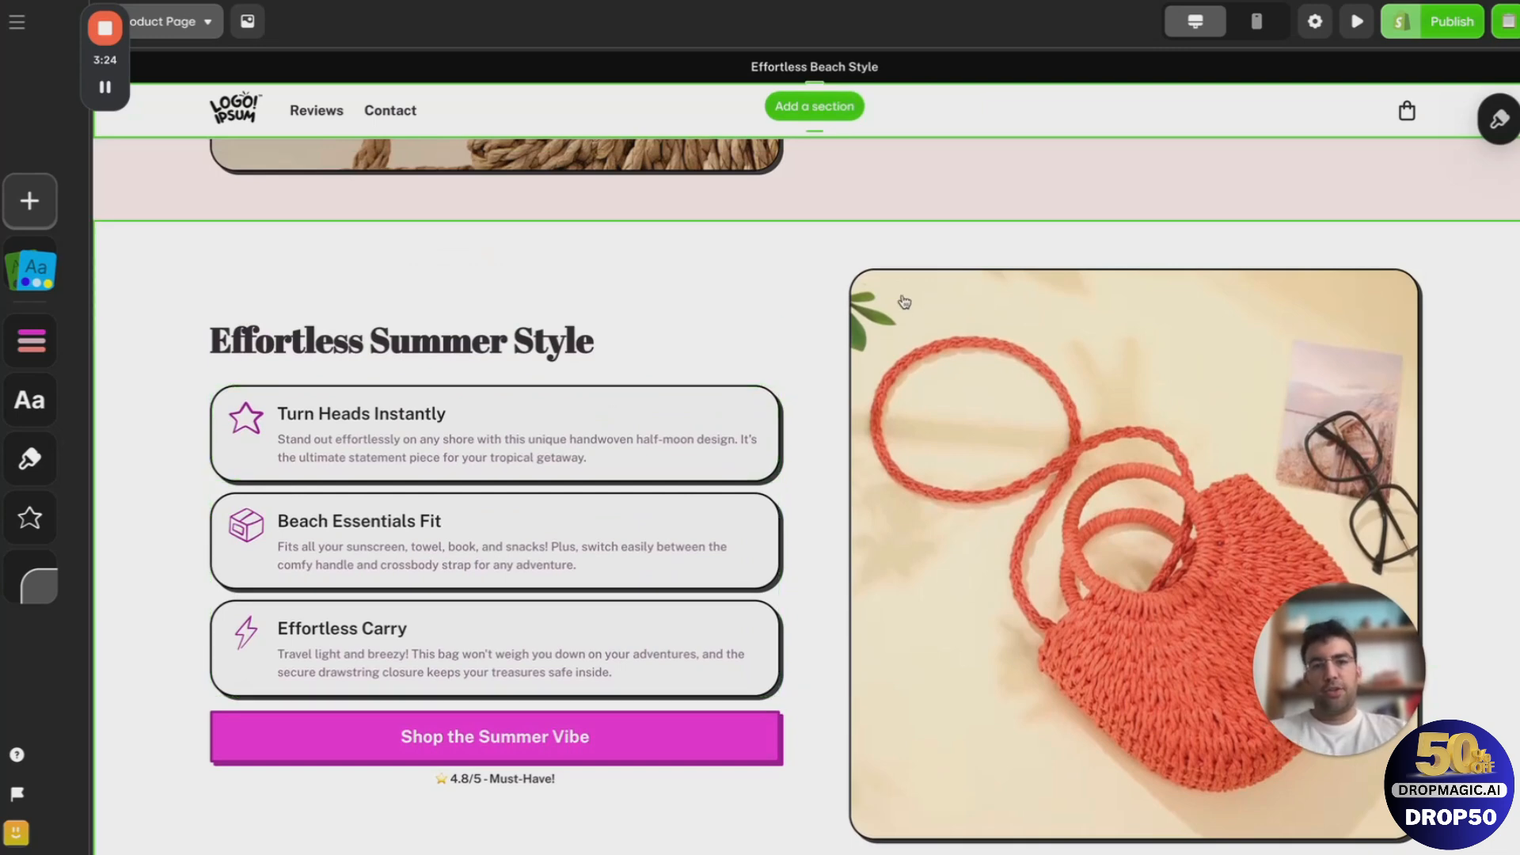
{"action": "scroll", "coordinate": [904, 302], "scroll_direction": "down", "scroll_amount": 1}
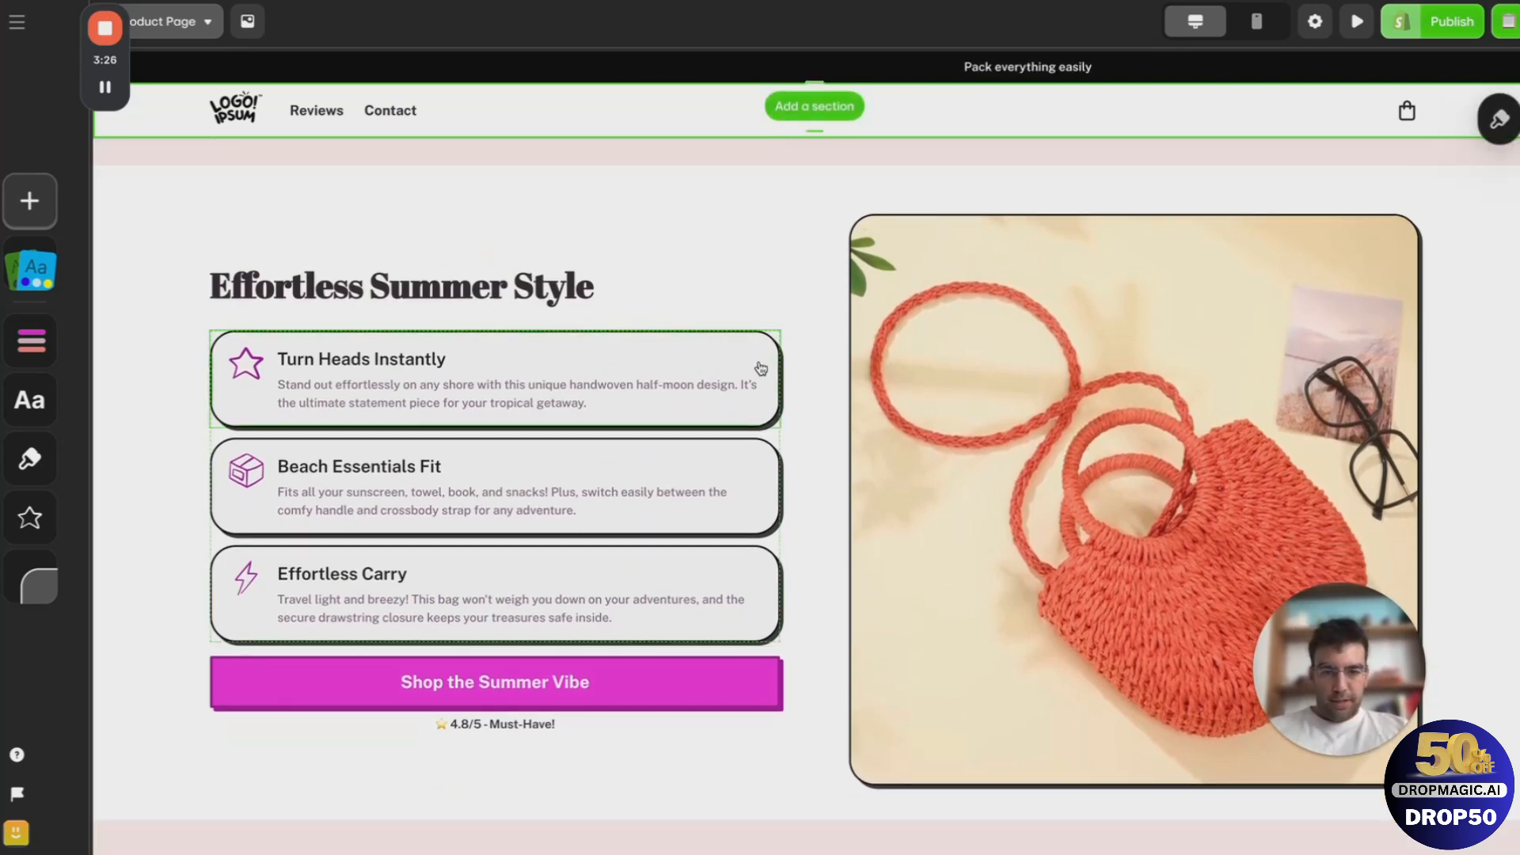
Step: Increase the button radius to give the store's buttons slightly rounded corners
{"action": "left_click", "coordinate": [36, 465]}
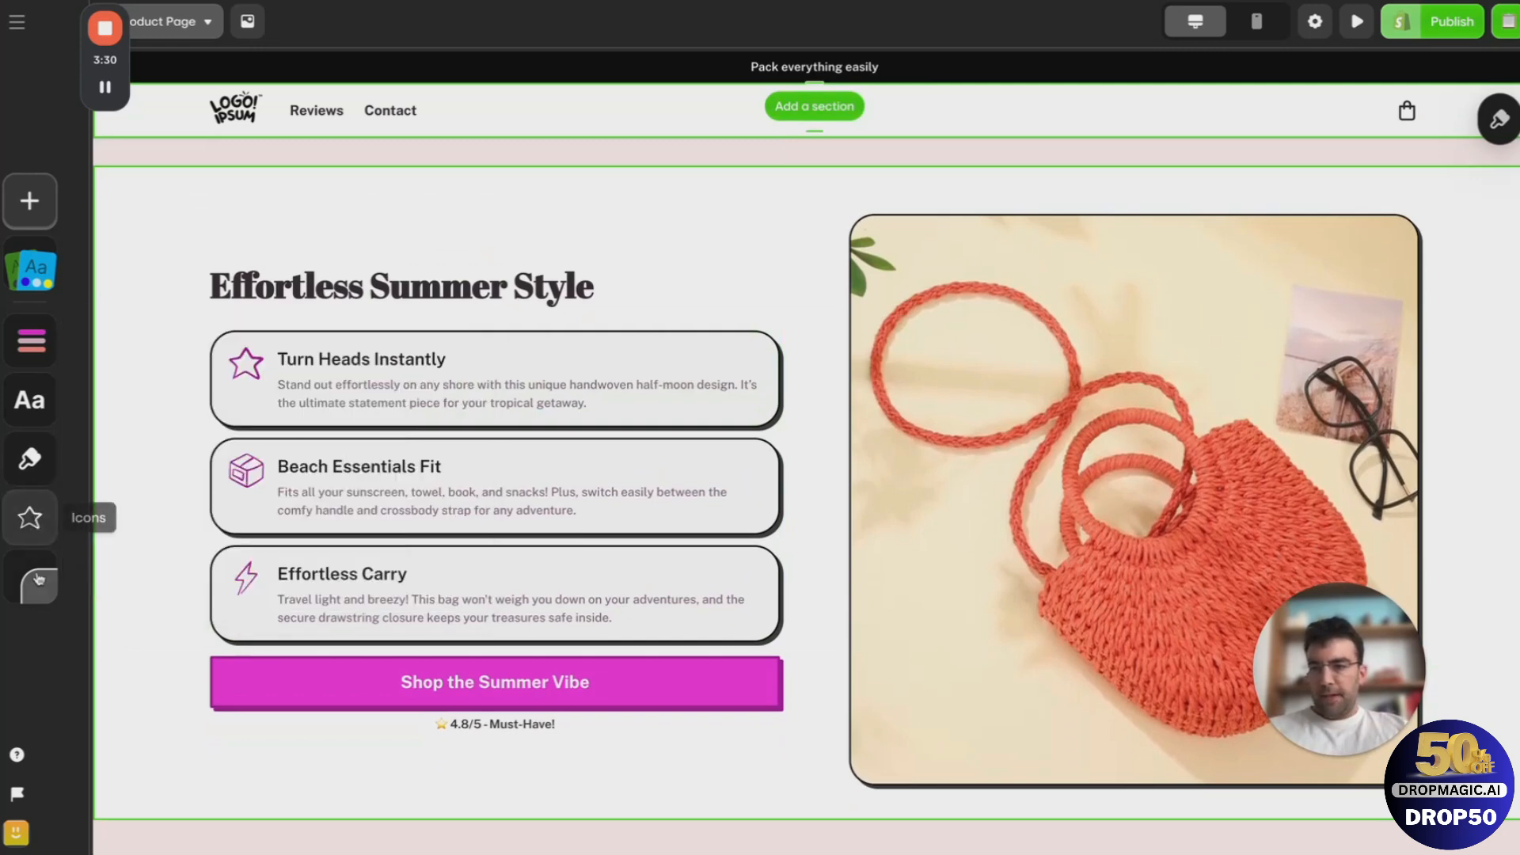
{"action": "left_click", "coordinate": [34, 582]}
{"action": "left_click_drag", "start_coordinate": [92, 608], "coordinate": [149, 611]}
Step: Try several icon styles, including the glossy emoji one, and set the store's icons to the outlined star with inner lines
{"action": "left_click", "coordinate": [29, 523]}
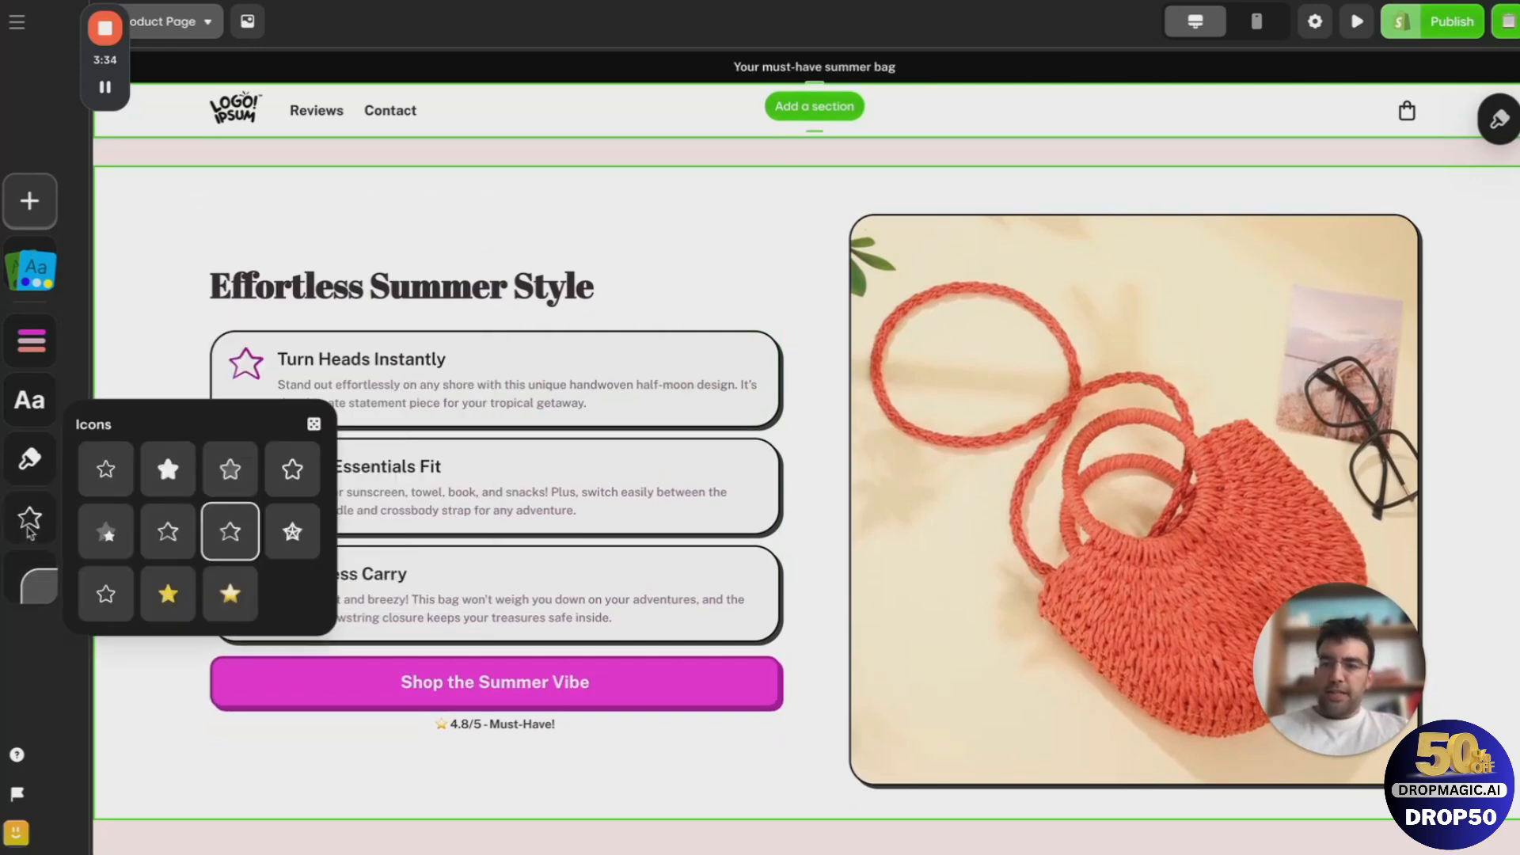
{"action": "scroll", "coordinate": [434, 248], "scroll_direction": "down", "scroll_amount": 3}
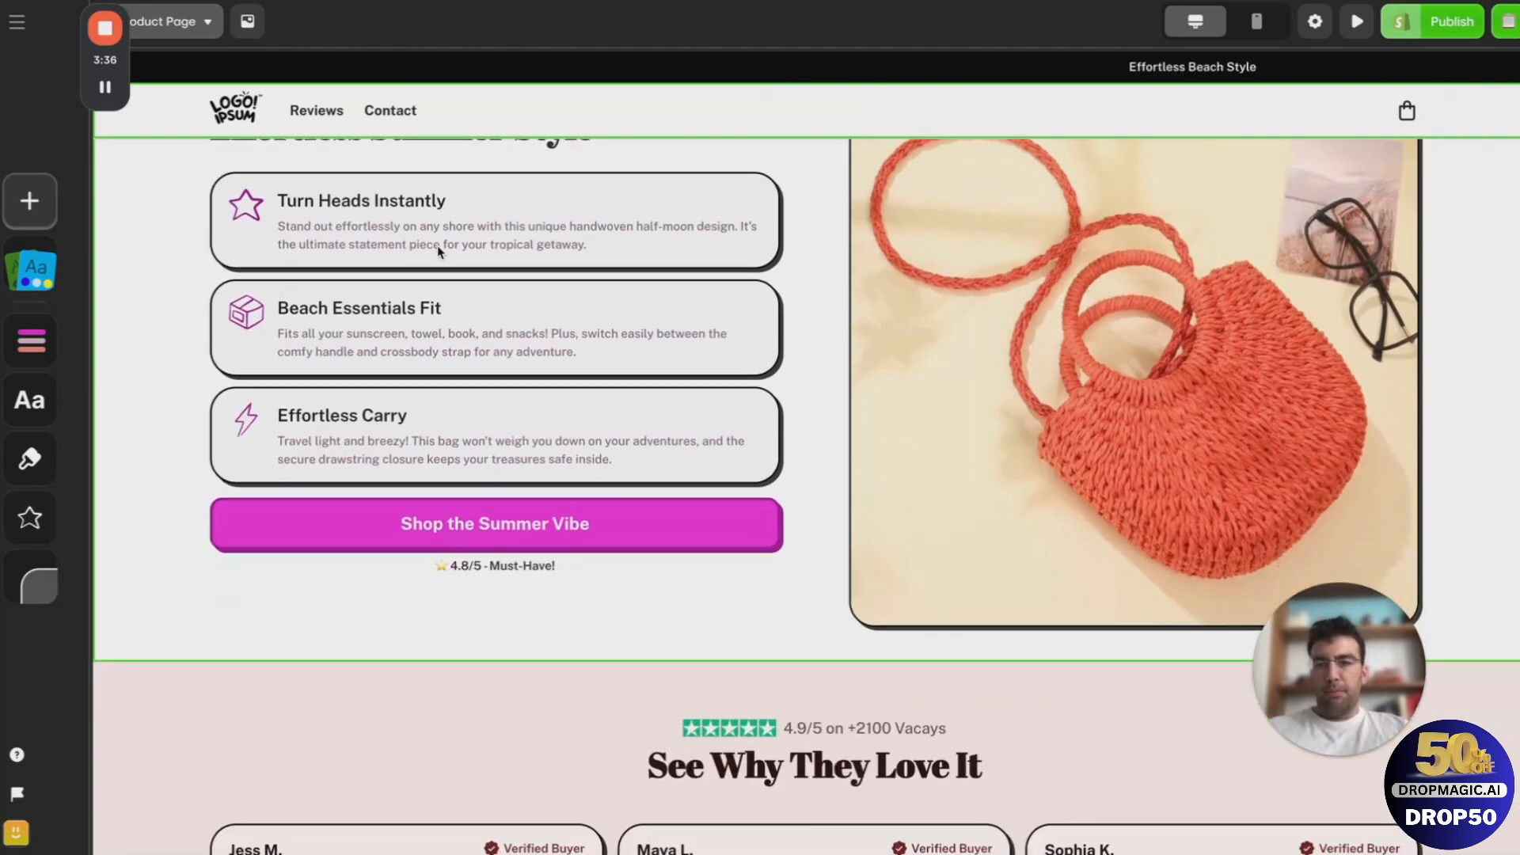
{"action": "left_click", "coordinate": [44, 519]}
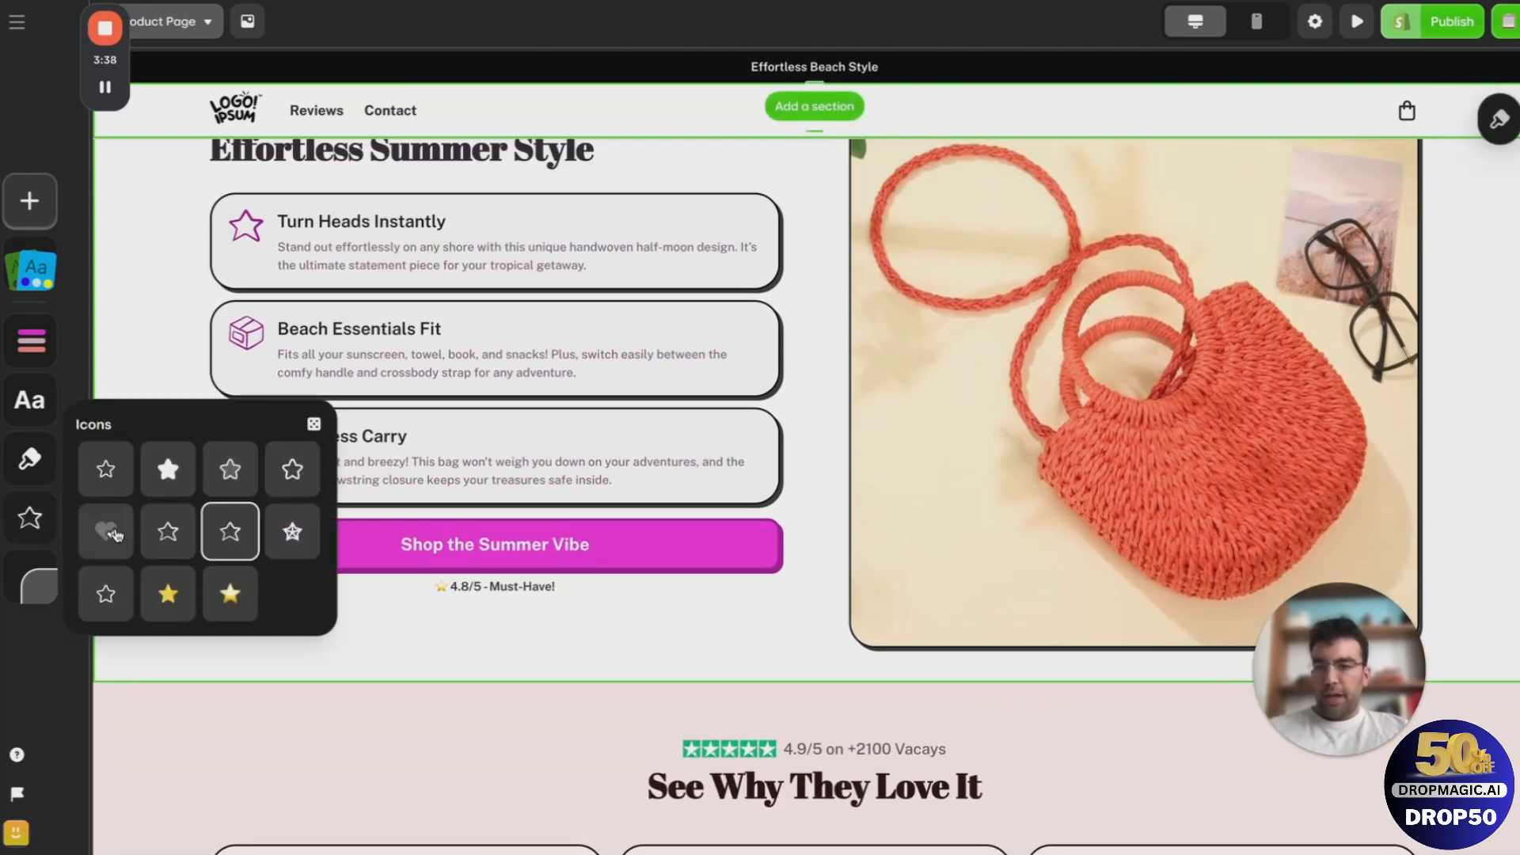
{"action": "left_click", "coordinate": [111, 532]}
{"action": "left_click", "coordinate": [230, 594]}
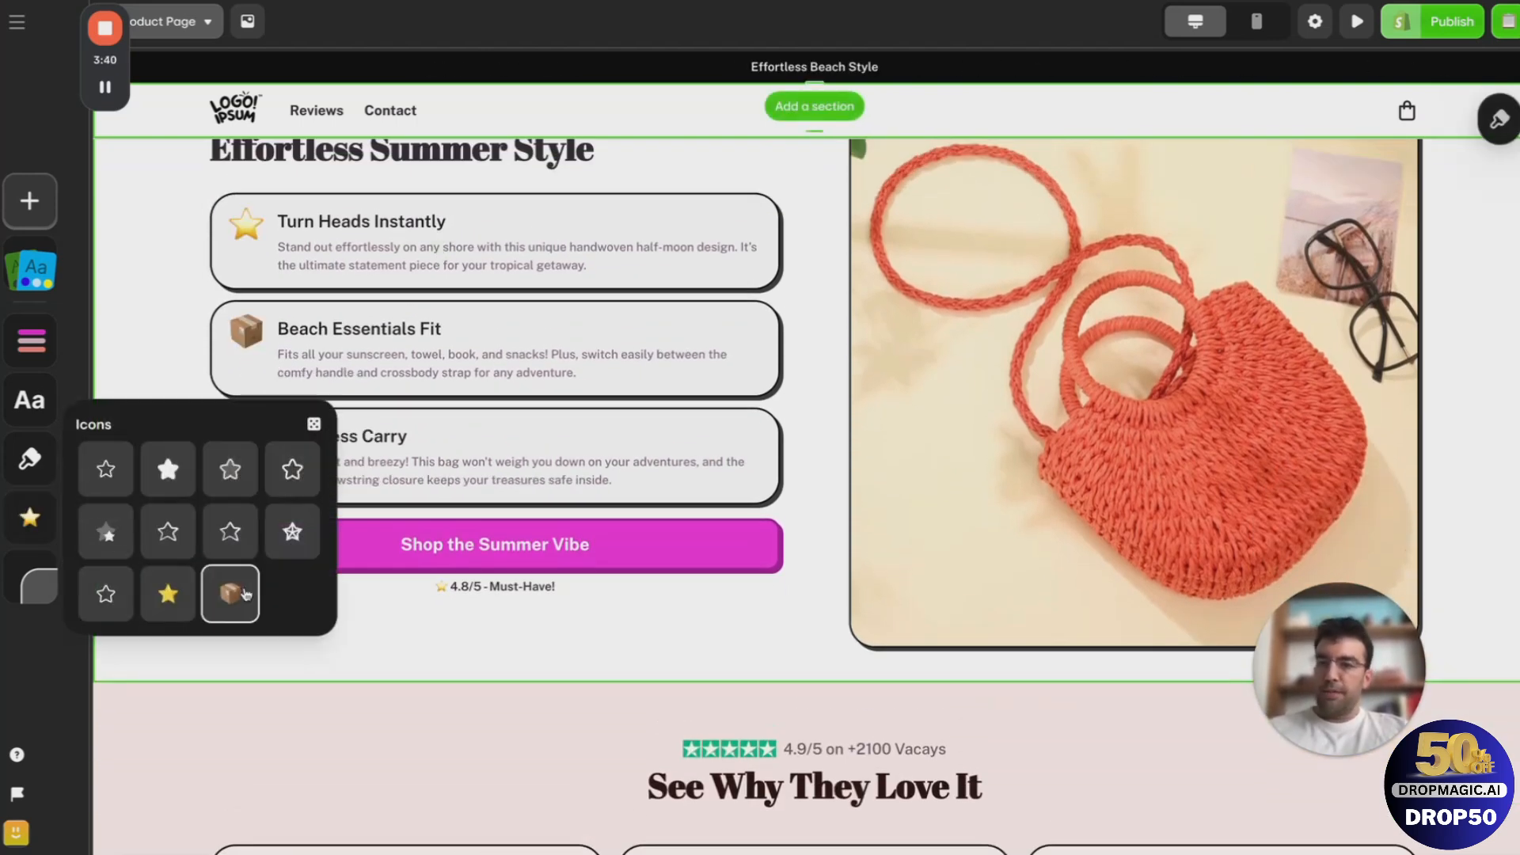
{"action": "left_click", "coordinate": [292, 469]}
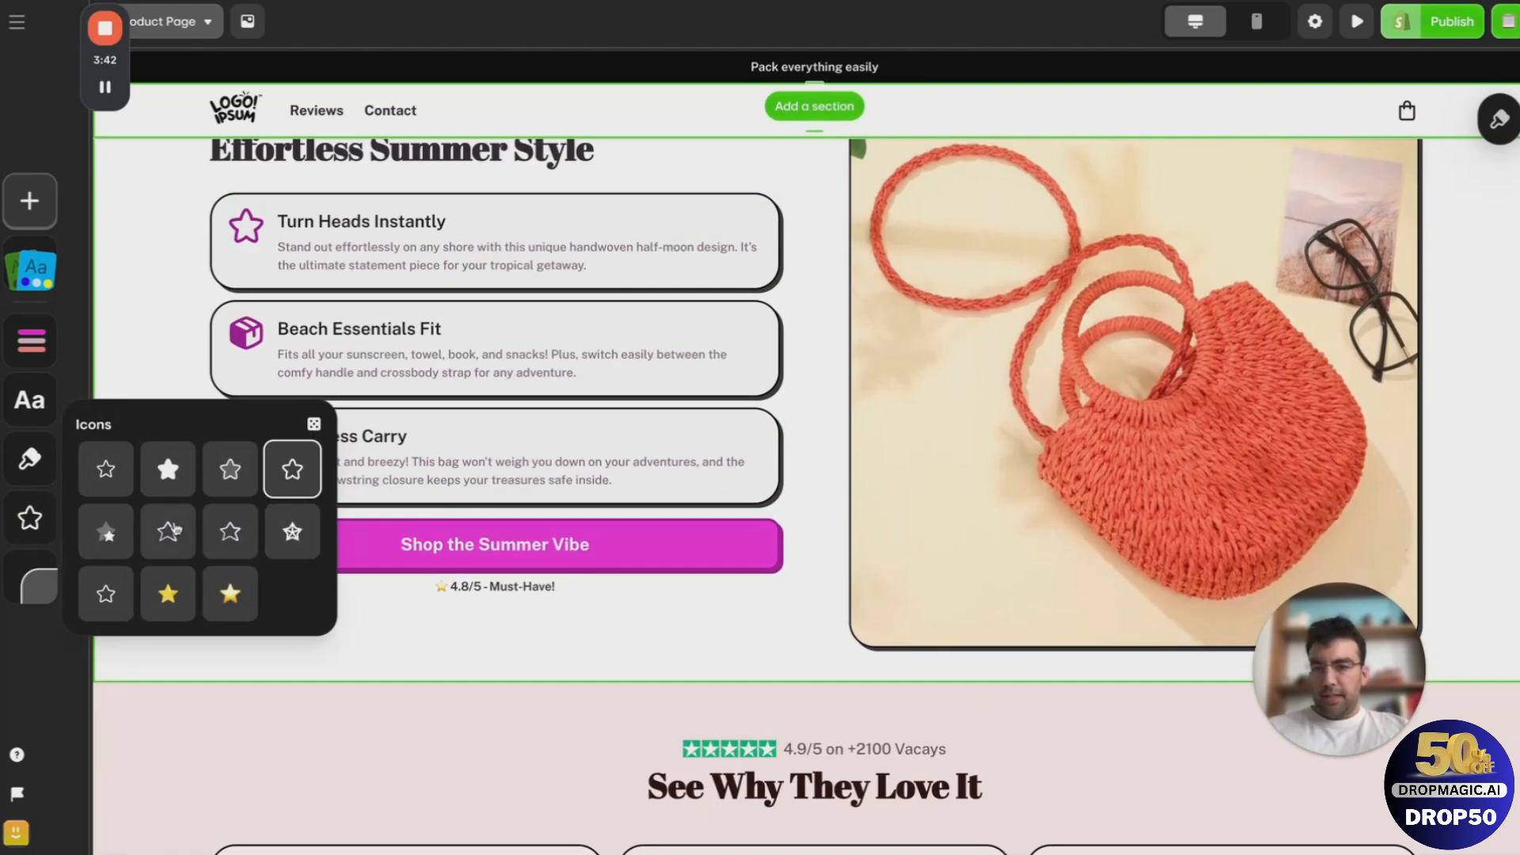
{"action": "left_click", "coordinate": [305, 537]}
{"action": "left_click", "coordinate": [790, 468]}
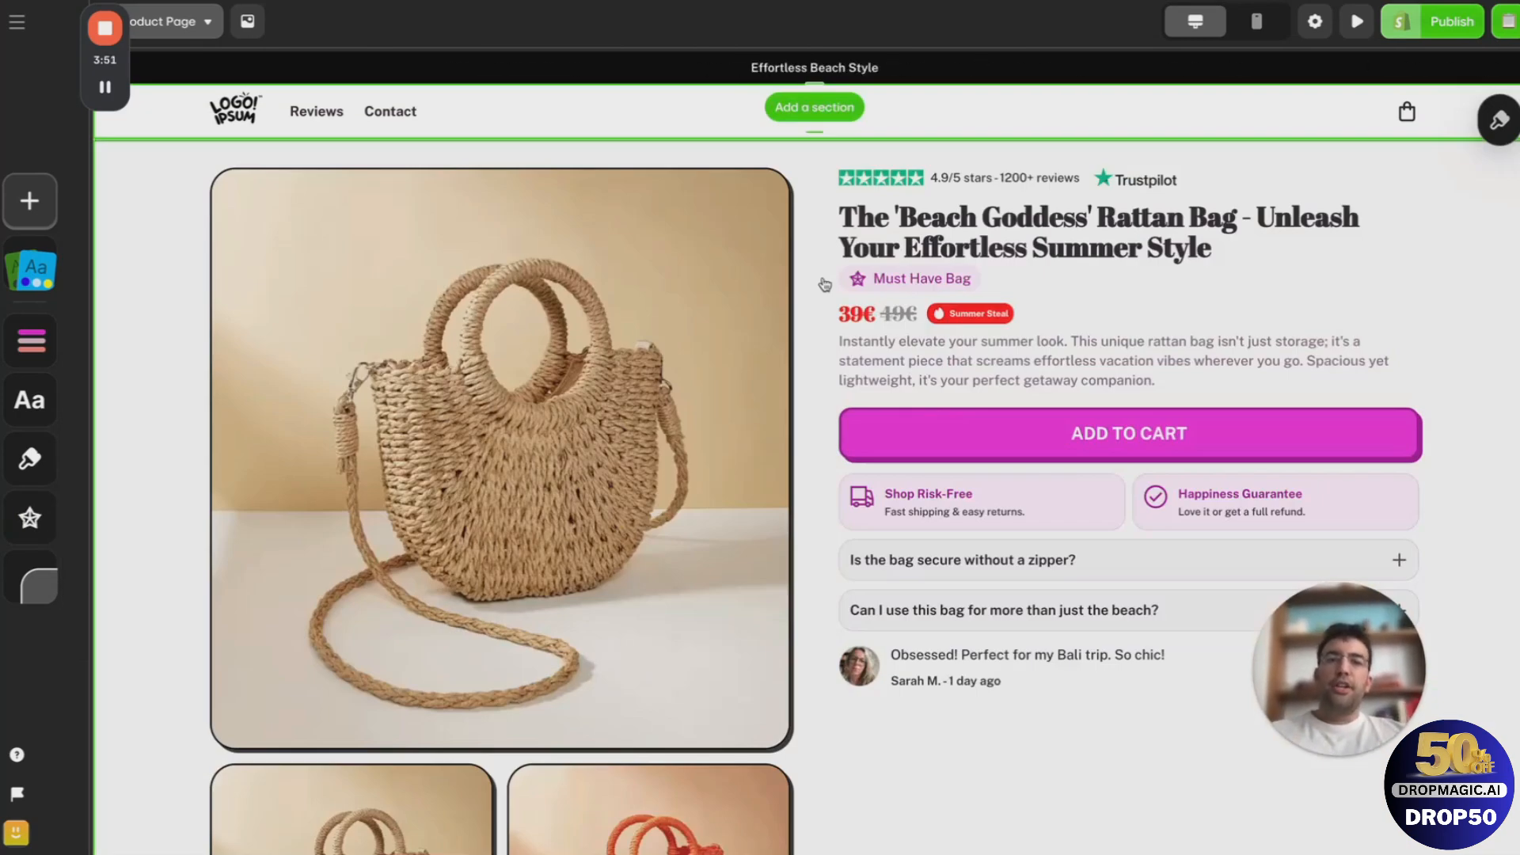
Step: Try a larger text size on the product title, return it to S and set the title's weight to Medium
{"action": "left_click", "coordinate": [903, 213]}
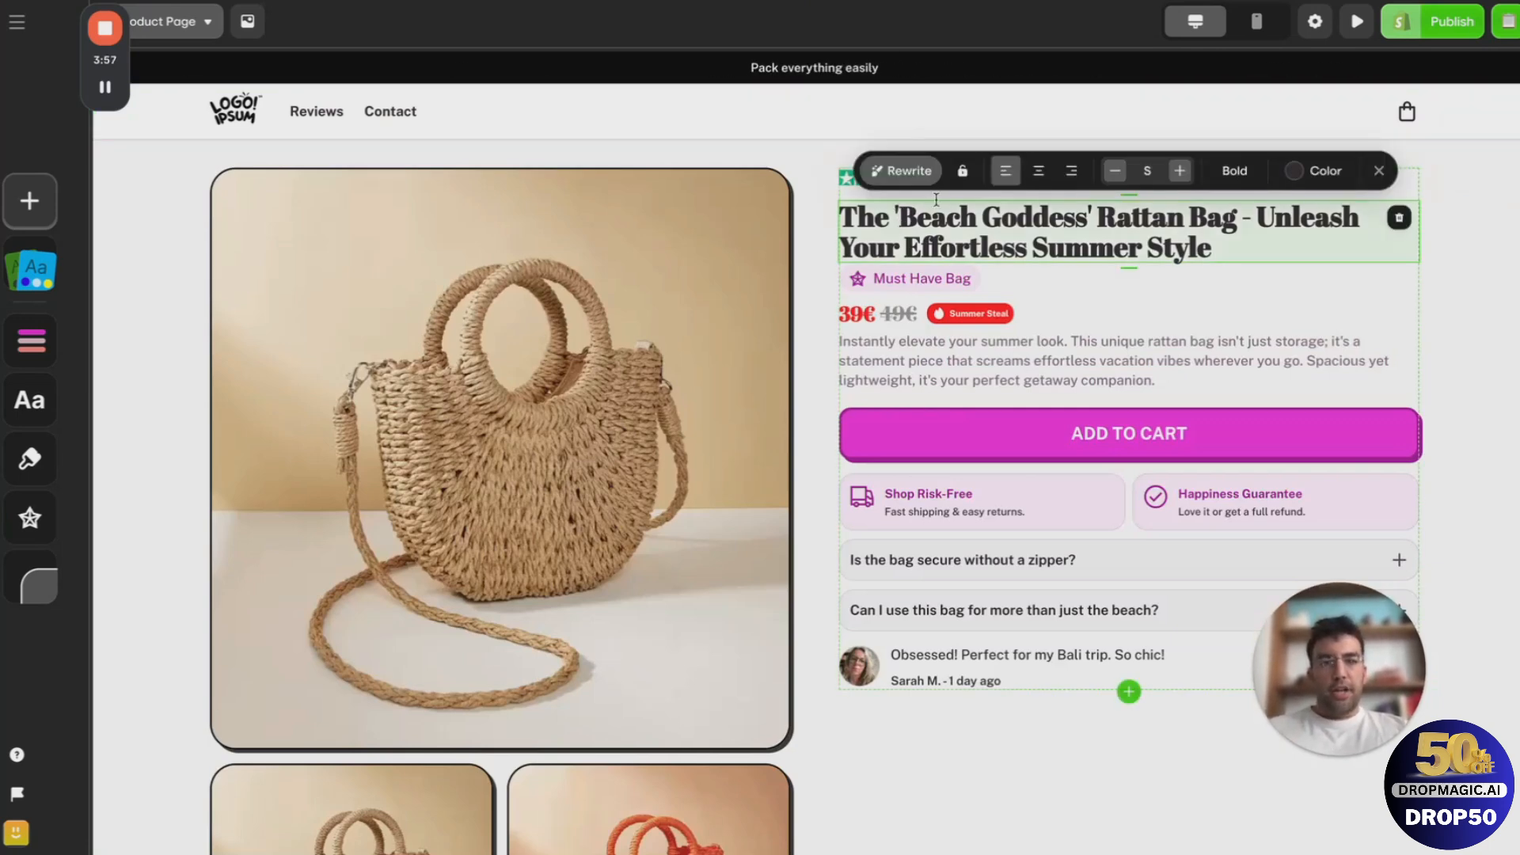
{"action": "left_click", "coordinate": [1180, 171]}
{"action": "left_click", "coordinate": [1179, 171]}
{"action": "left_click", "coordinate": [1116, 171]}
{"action": "left_click", "coordinate": [1116, 171]}
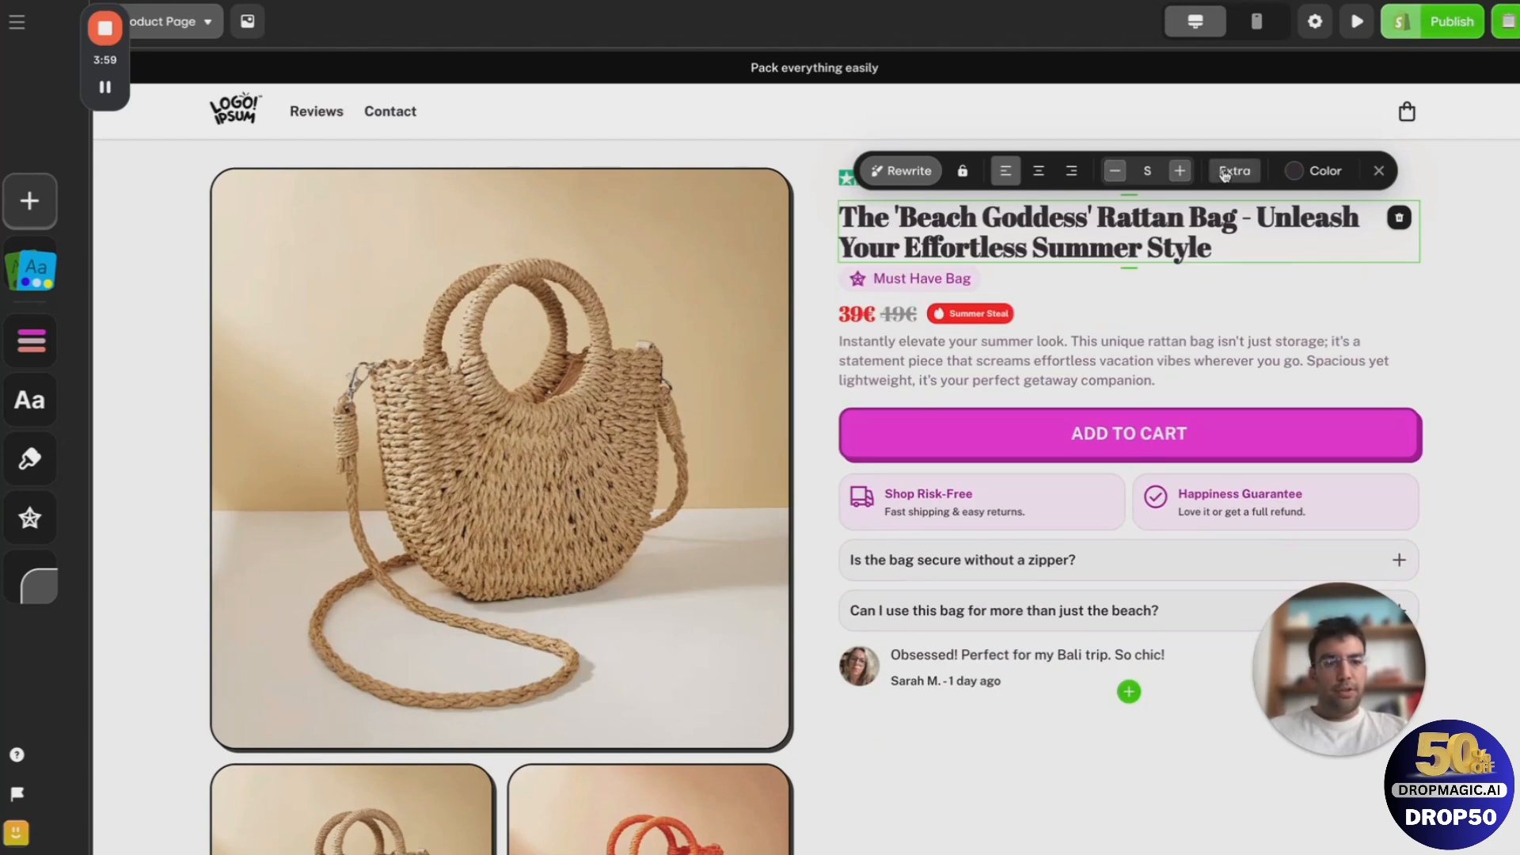
{"action": "left_click", "coordinate": [1225, 171]}
Step: Try adding extra letters to the word Beach in the product title and remove them again
{"action": "left_click", "coordinate": [956, 217]}
{"action": "type", "text": "dhhhh"}
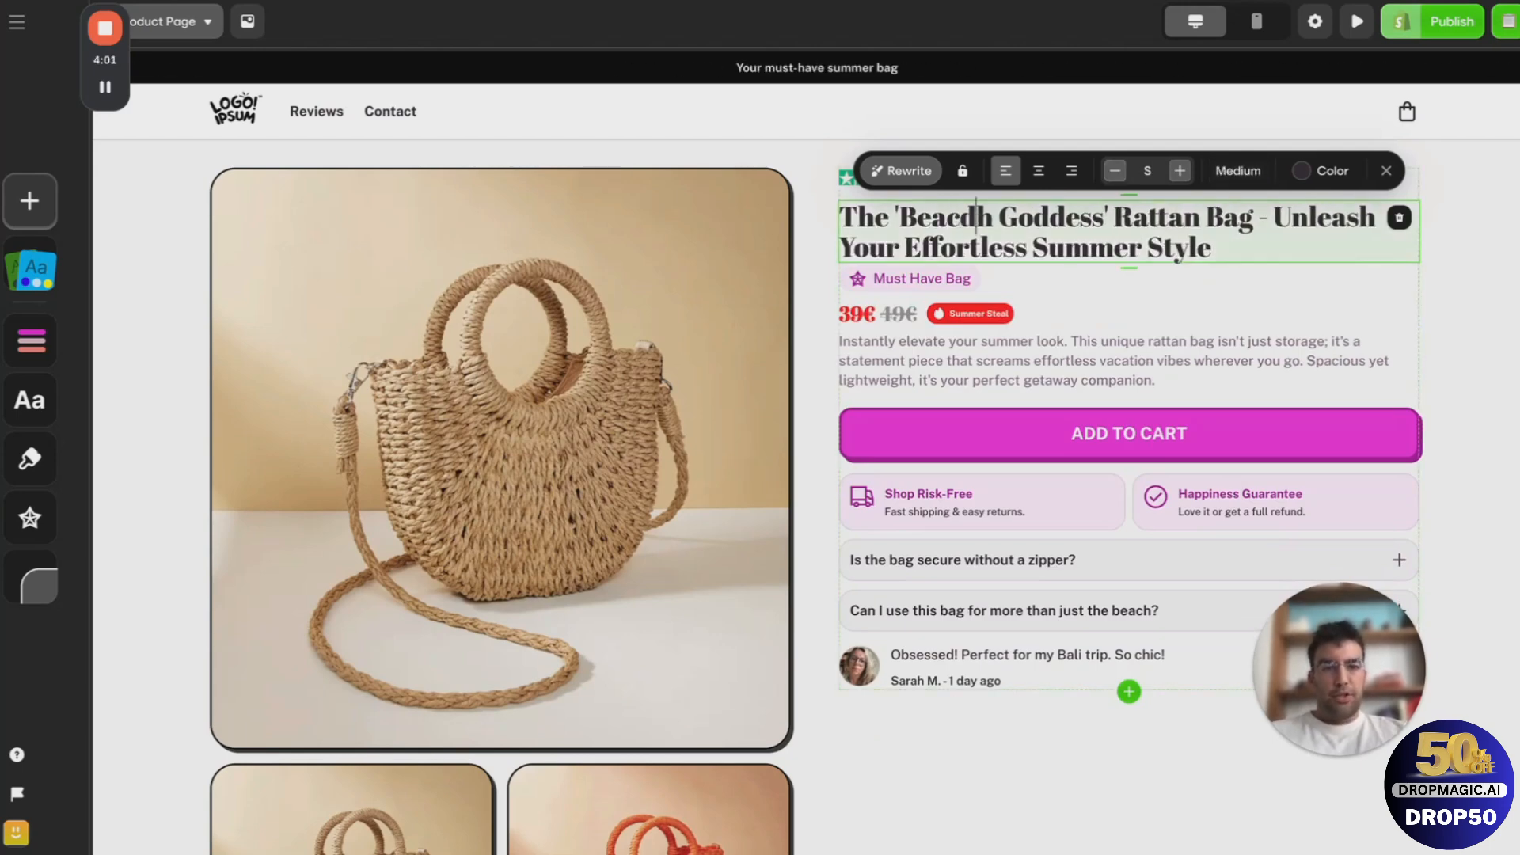
{"action": "key", "text": "BackSpace"}
{"action": "key", "text": "BackSpace"}
{"action": "key", "text": "BackSpace"}
{"action": "key", "text": "BackSpace"}
{"action": "key", "text": "BackSpace"}
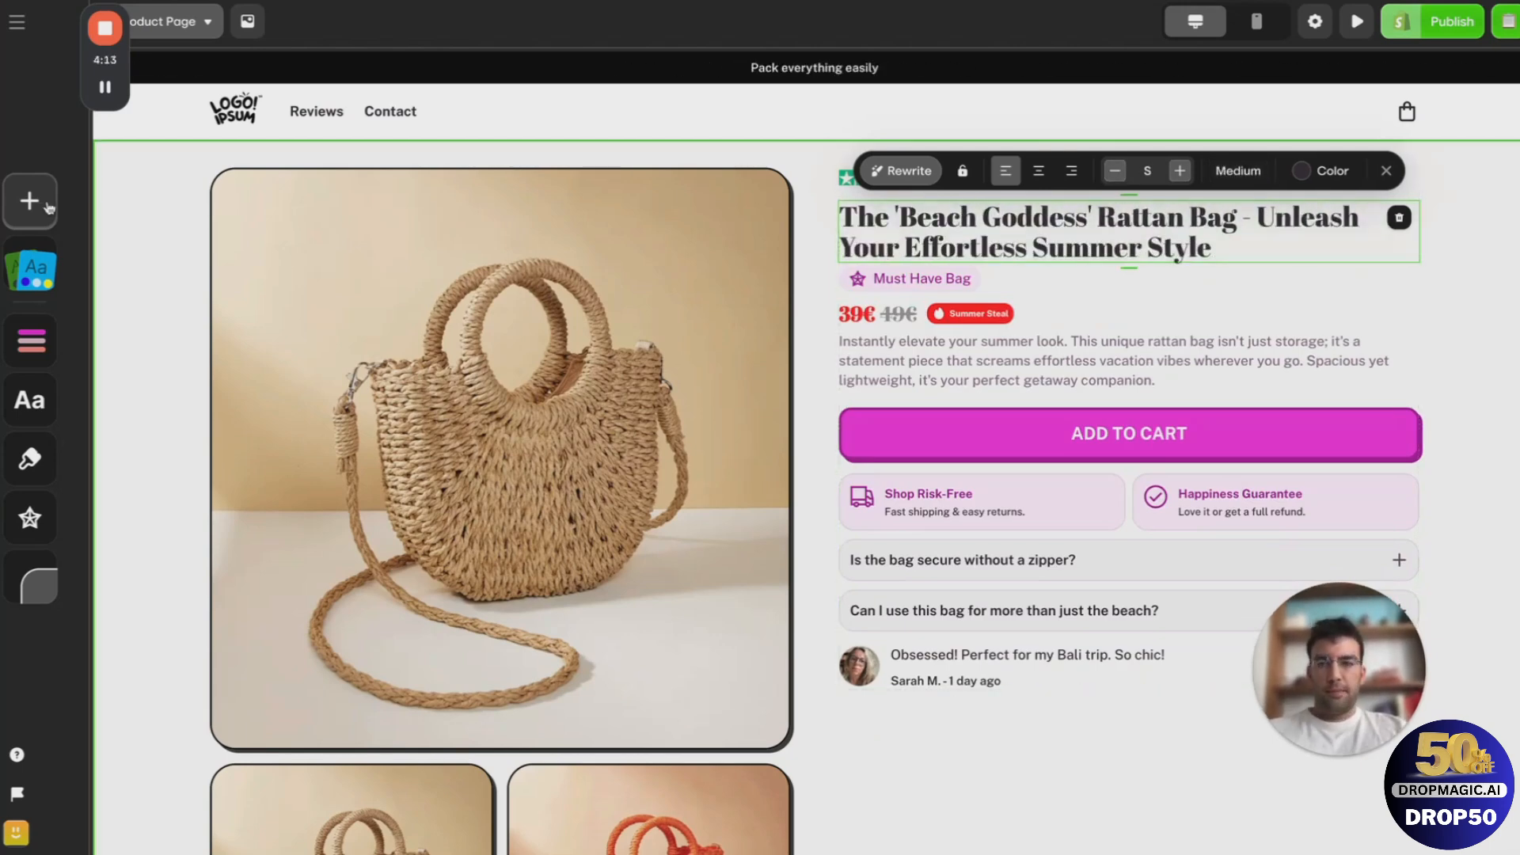
Step: Add the first Countdown section design to the product page
{"action": "left_click", "coordinate": [36, 205]}
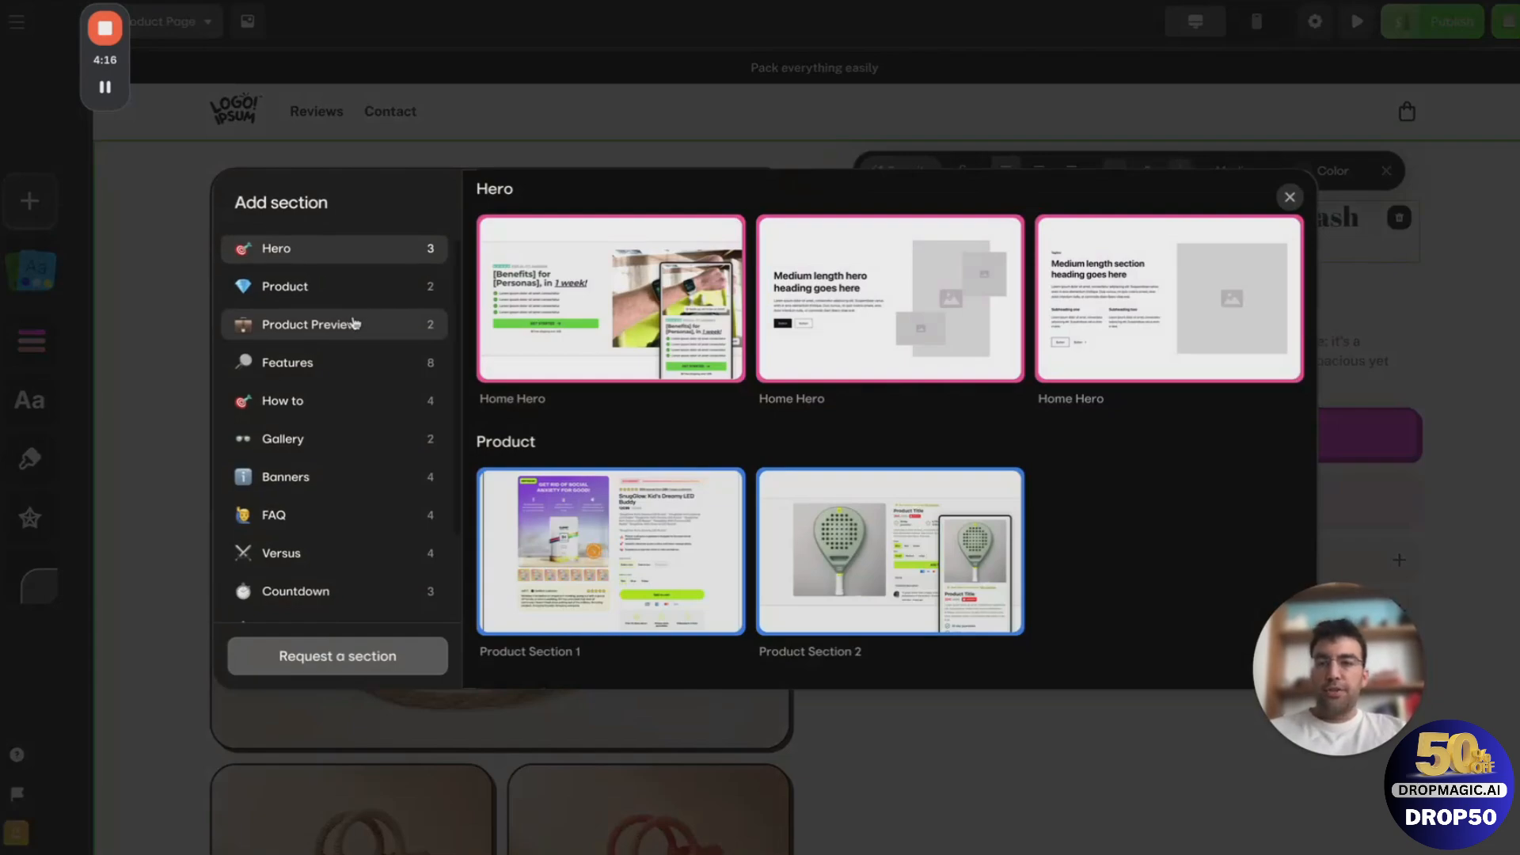
{"action": "scroll", "coordinate": [317, 412], "scroll_direction": "down", "scroll_amount": 3}
{"action": "left_click", "coordinate": [313, 486]}
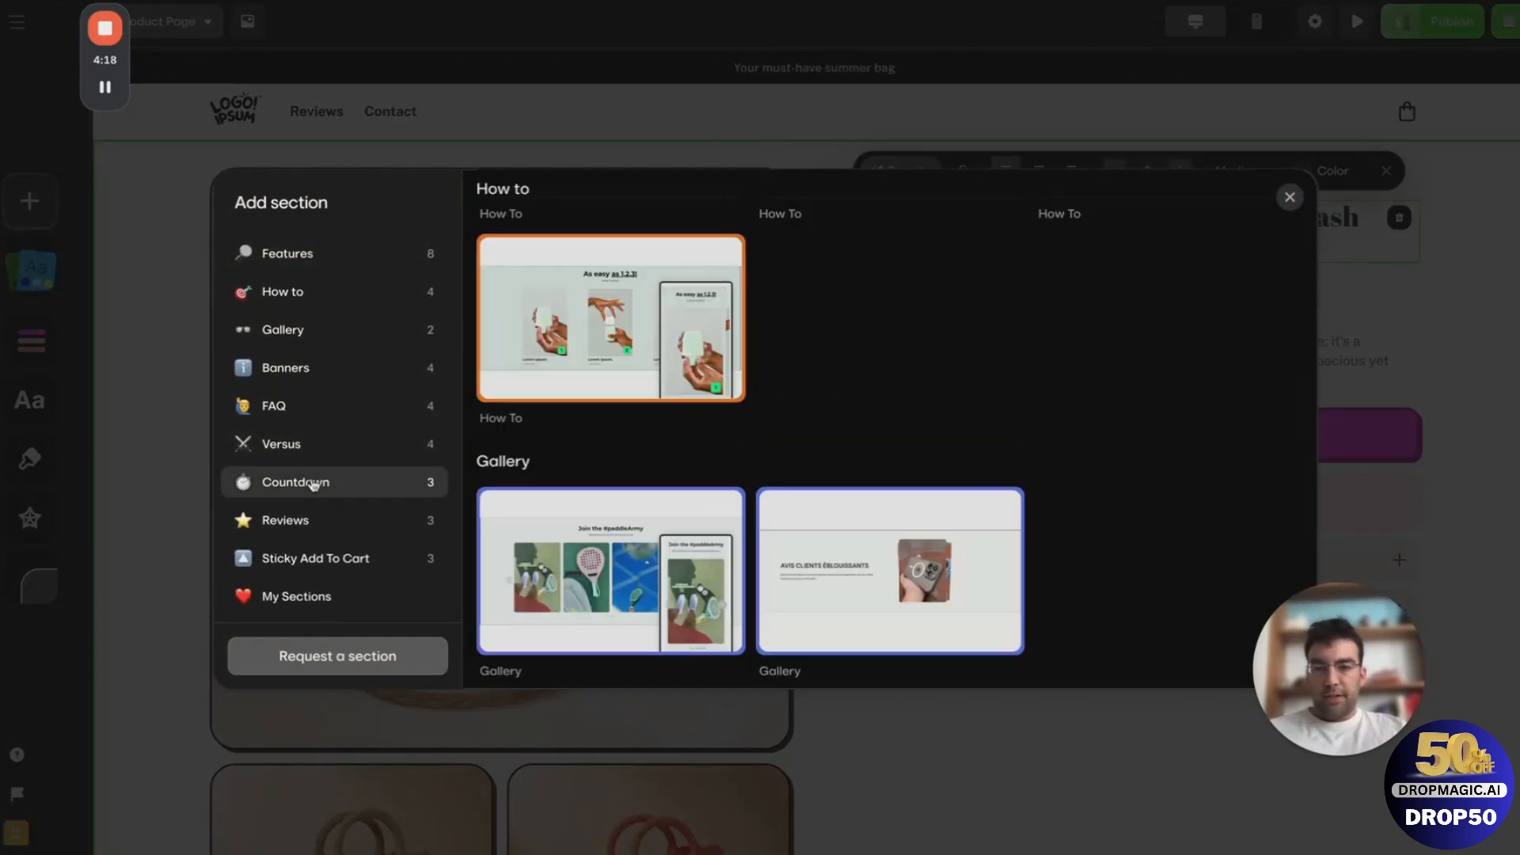
{"action": "left_click", "coordinate": [640, 341]}
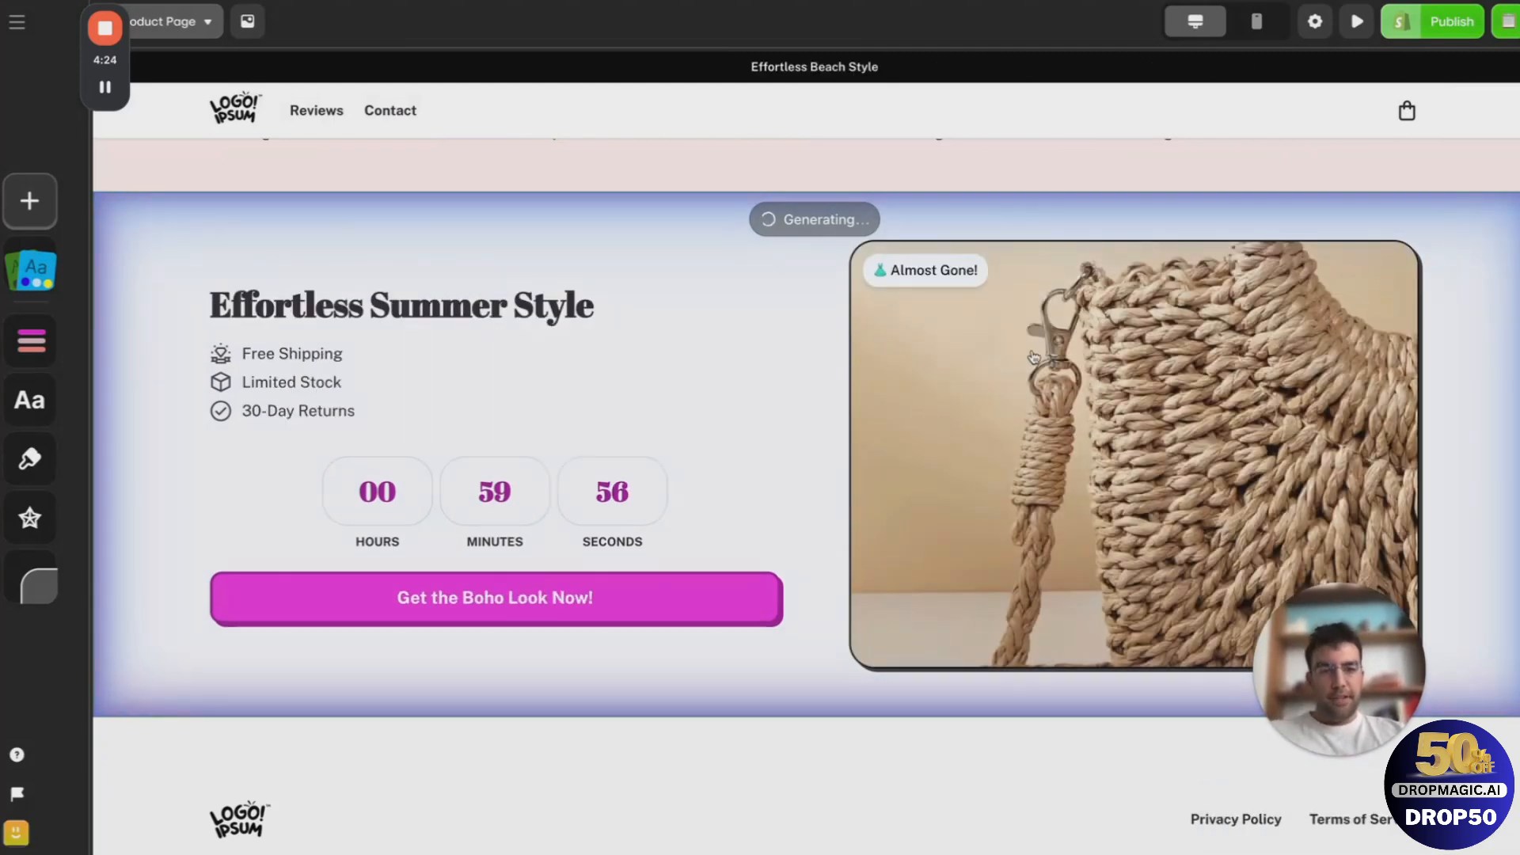
Step: Replace the countdown section's image with the product photo of the red bag beside sunglasses
{"action": "left_click", "coordinate": [974, 399]}
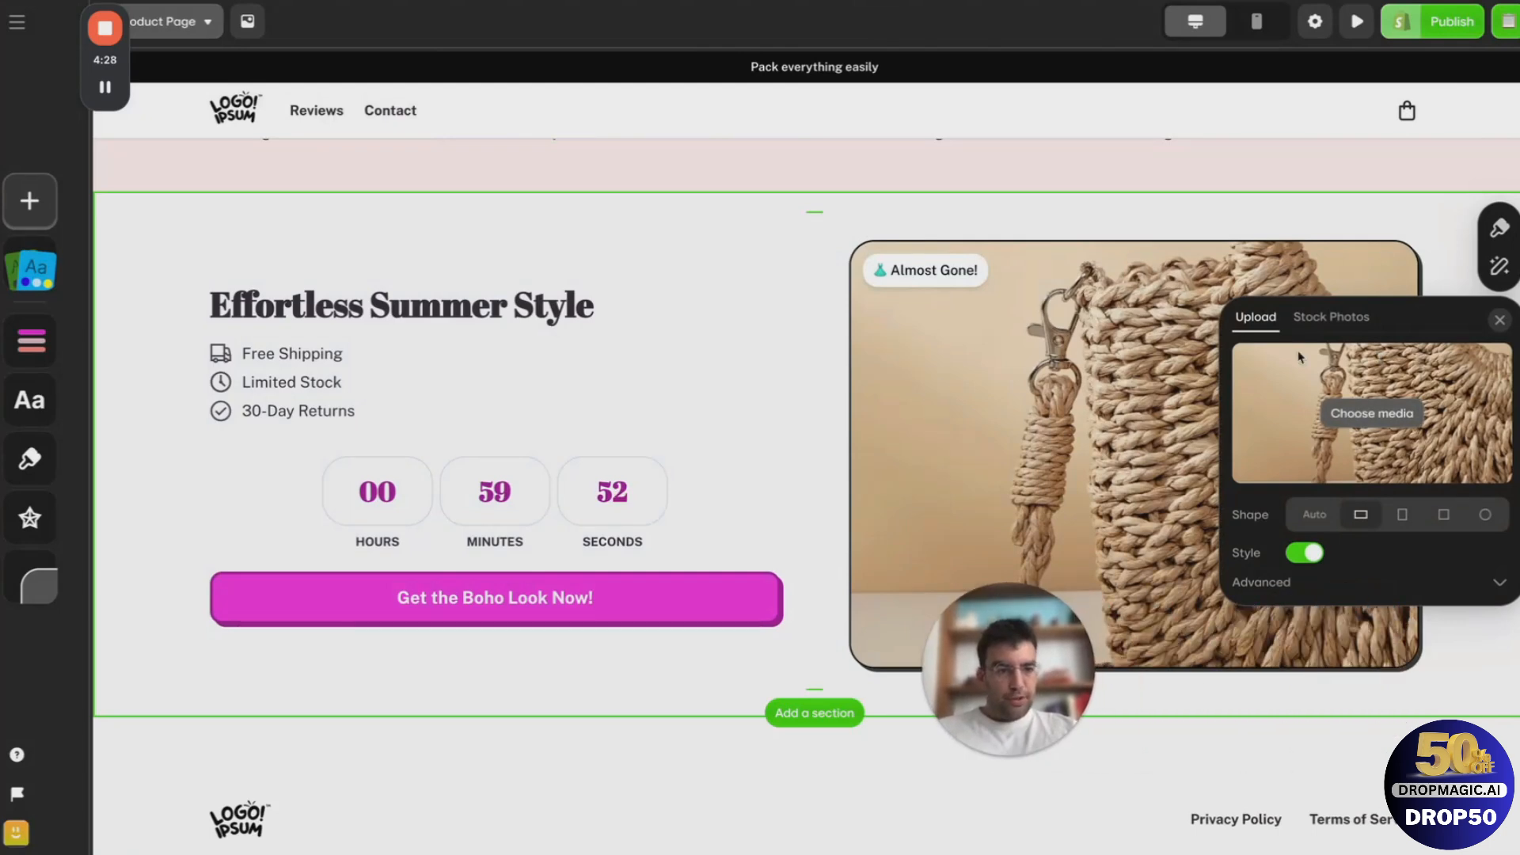
{"action": "left_click", "coordinate": [1338, 318]}
{"action": "left_click", "coordinate": [1256, 318]}
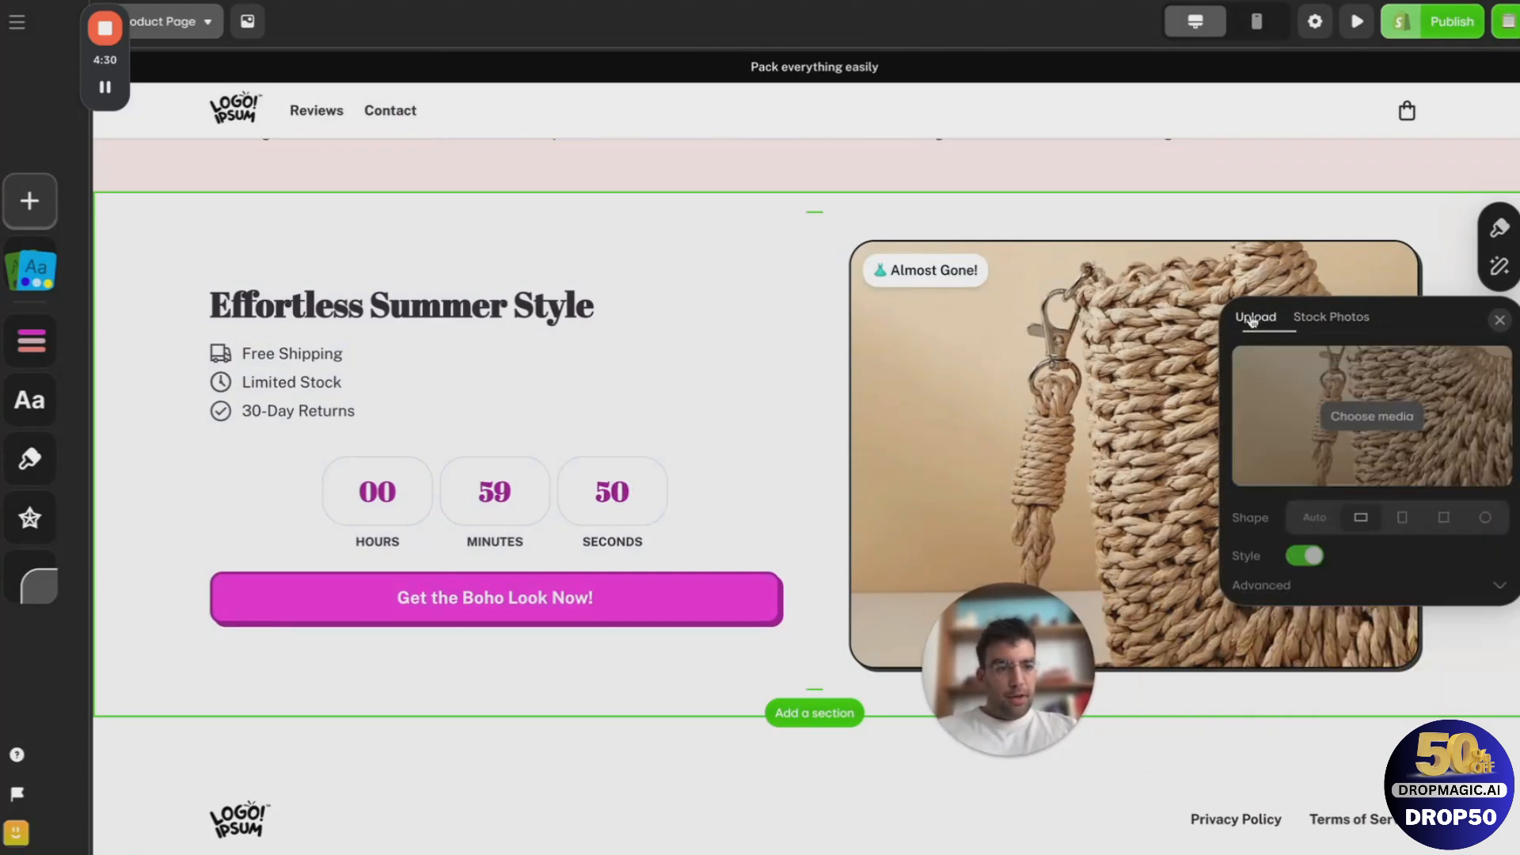
{"action": "left_click", "coordinate": [1364, 426]}
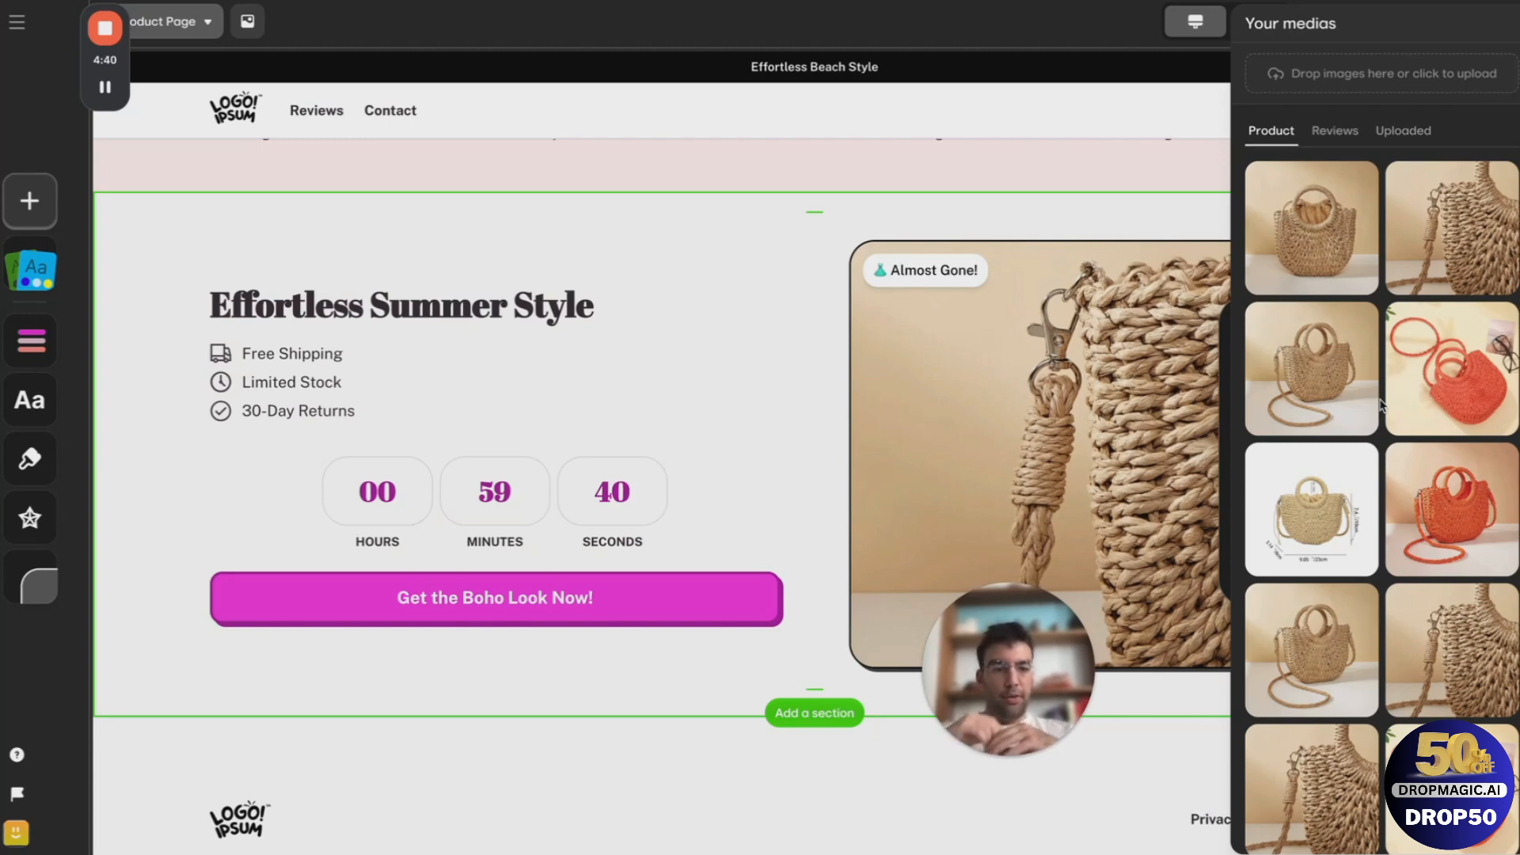
{"action": "scroll", "coordinate": [1417, 408], "scroll_direction": "down", "scroll_amount": 5}
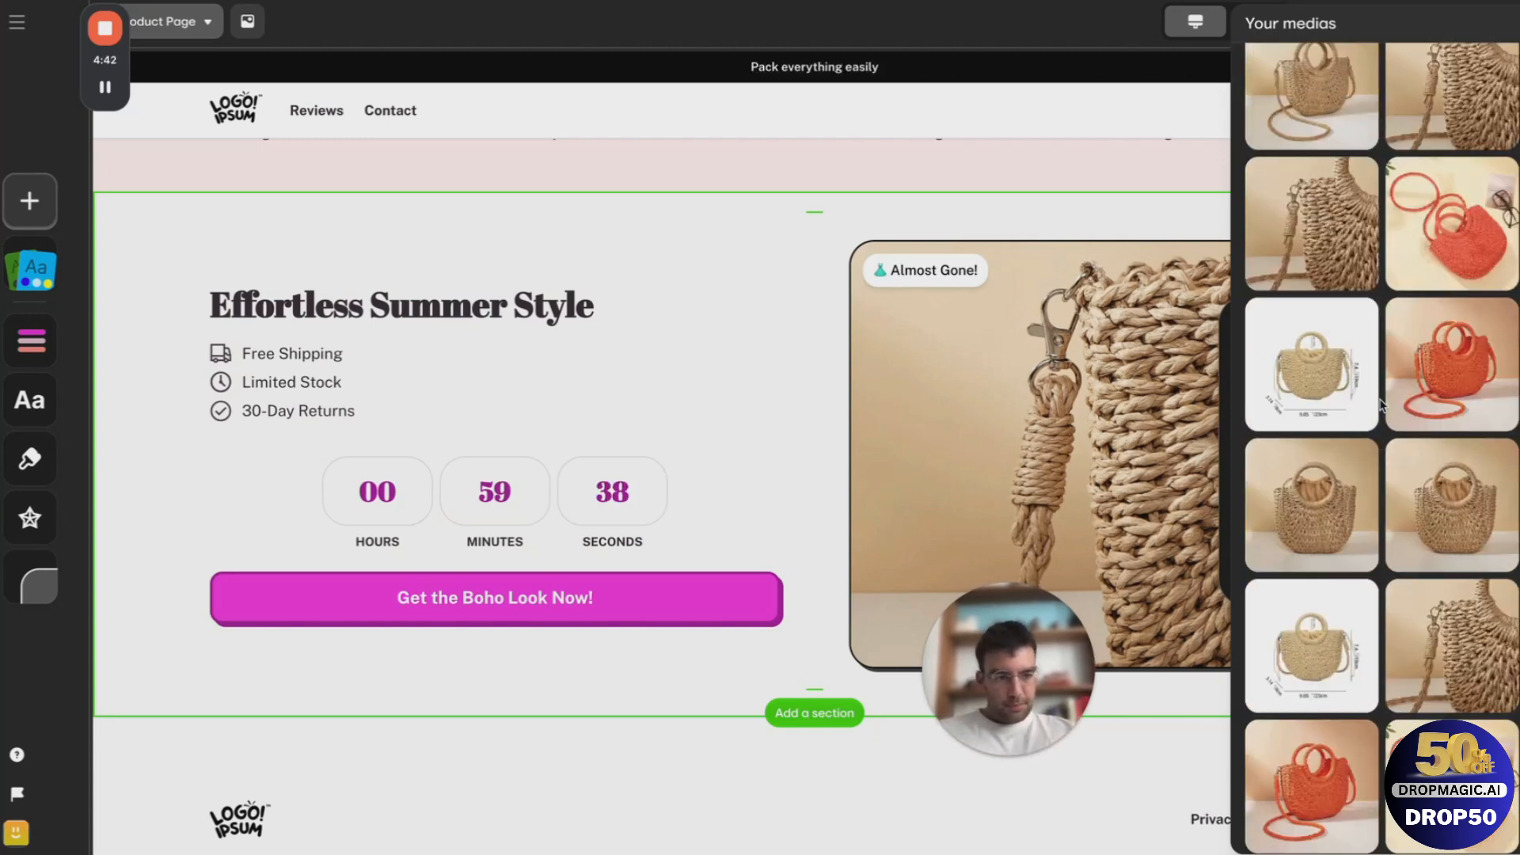
{"action": "left_click", "coordinate": [1444, 409]}
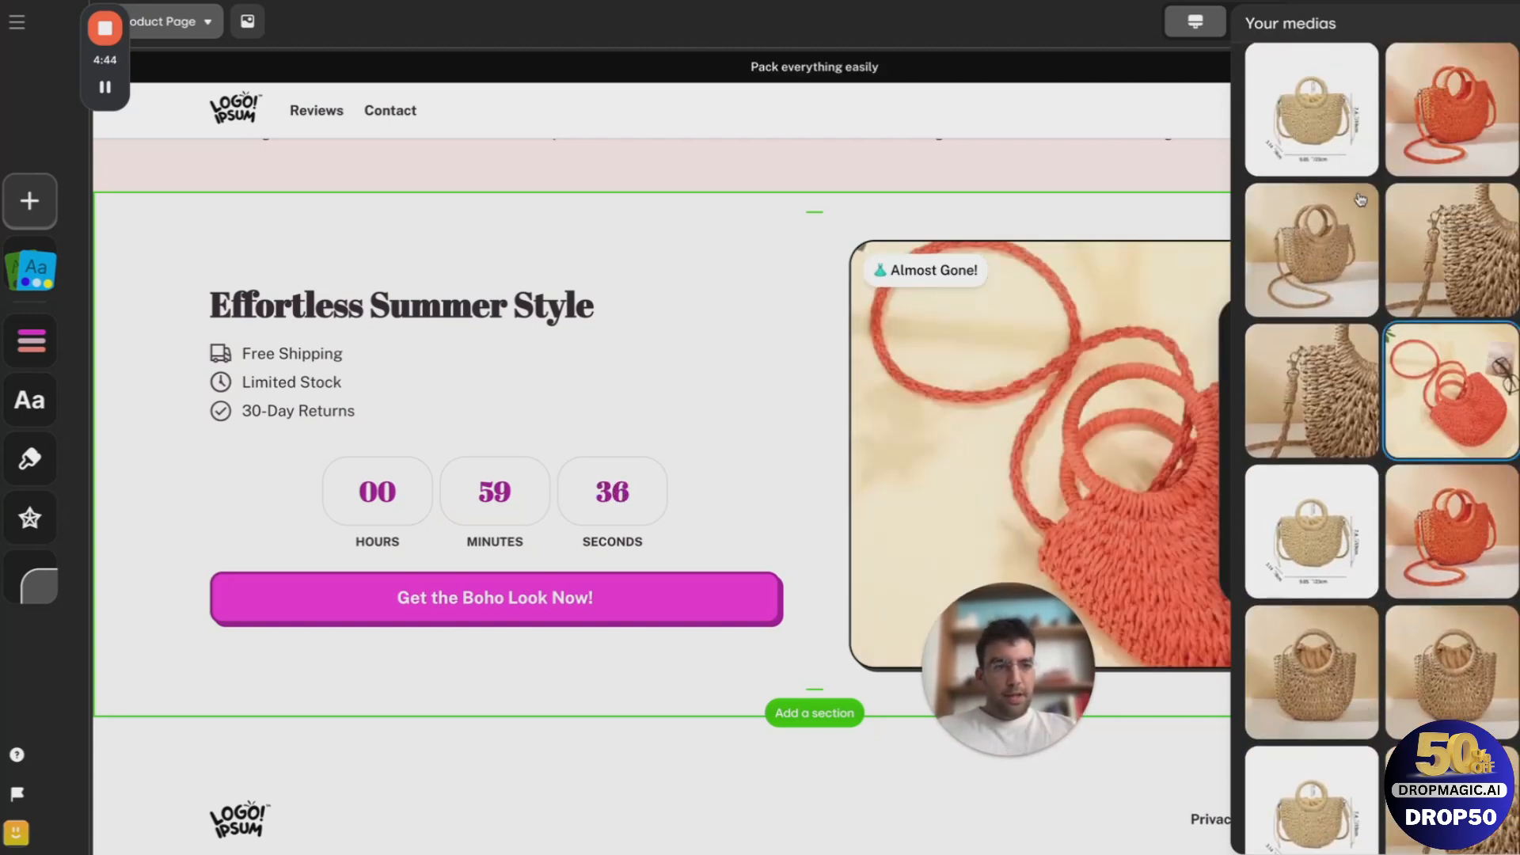
{"action": "left_click", "coordinate": [824, 440]}
Step: Browse the Reviews and Uploaded media available as replacements for the first image on the second row's middle review card
{"action": "scroll", "coordinate": [822, 438], "scroll_direction": "down", "scroll_amount": 10}
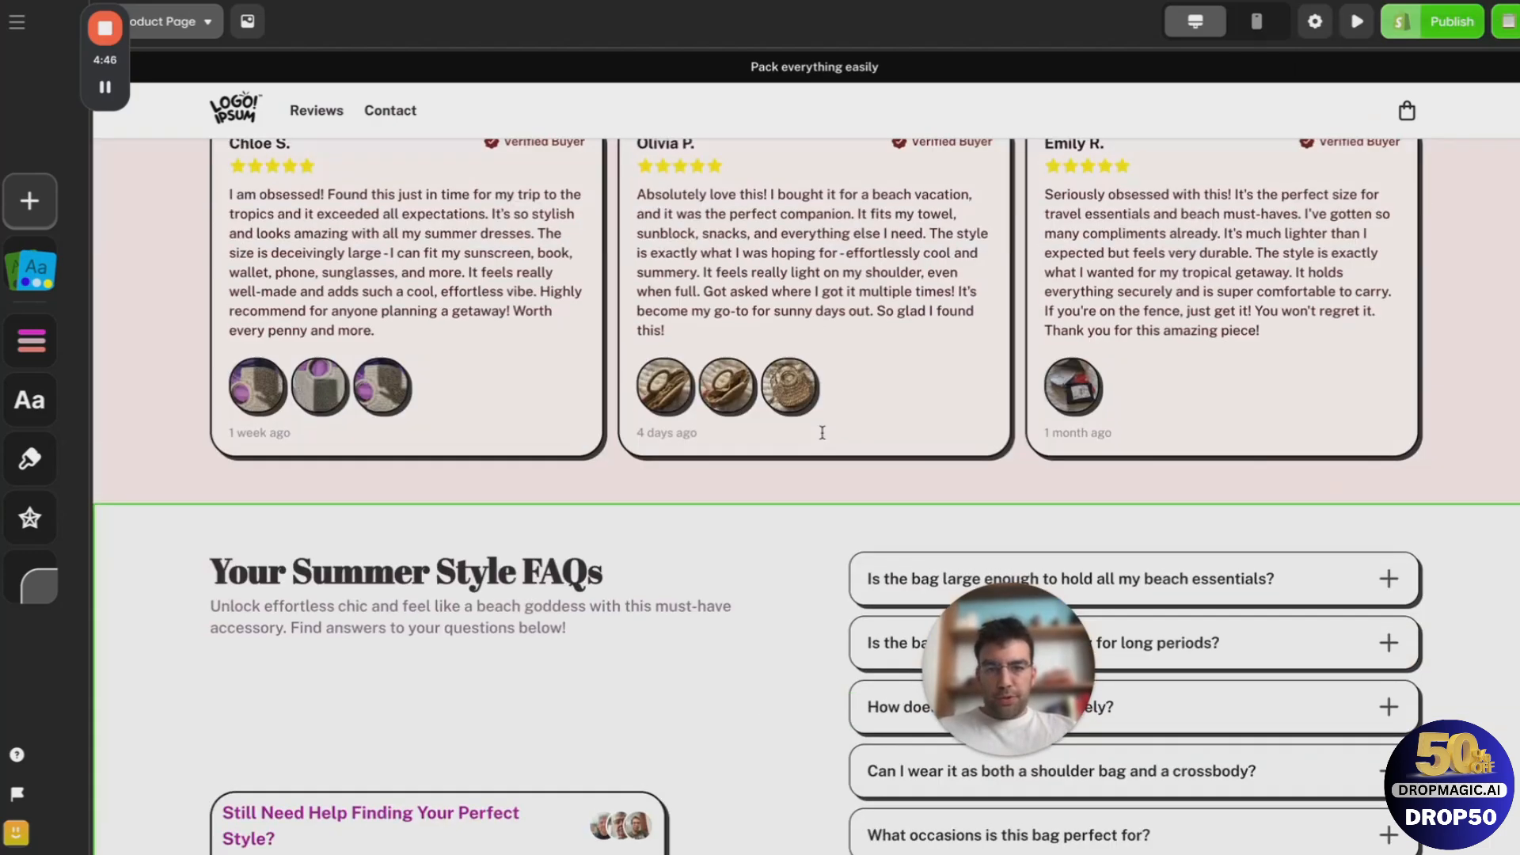
{"action": "left_click", "coordinate": [640, 575]}
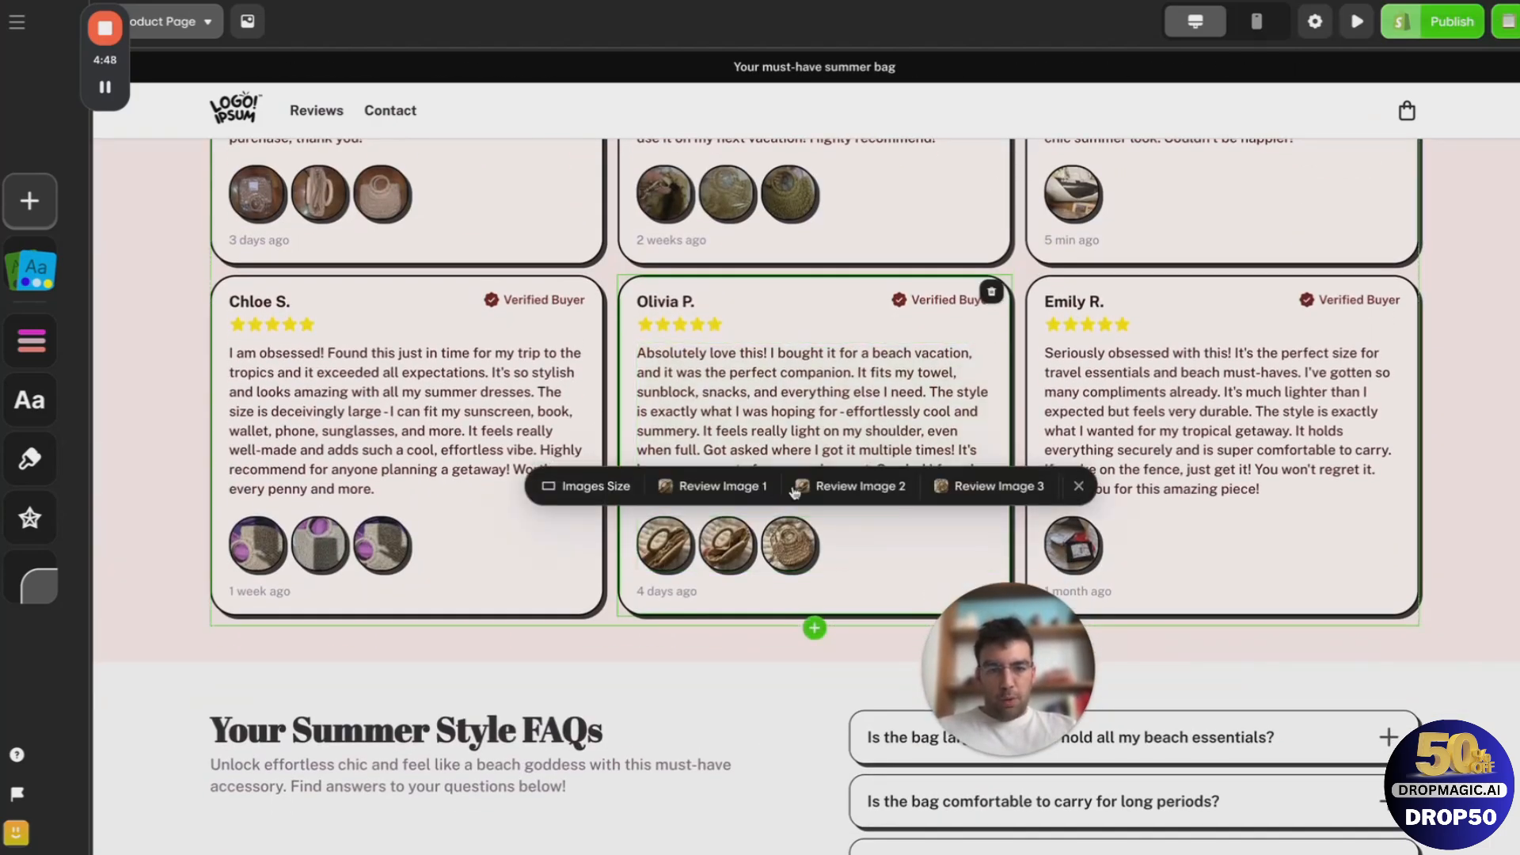
{"action": "left_click", "coordinate": [713, 486]}
{"action": "left_click", "coordinate": [742, 586]}
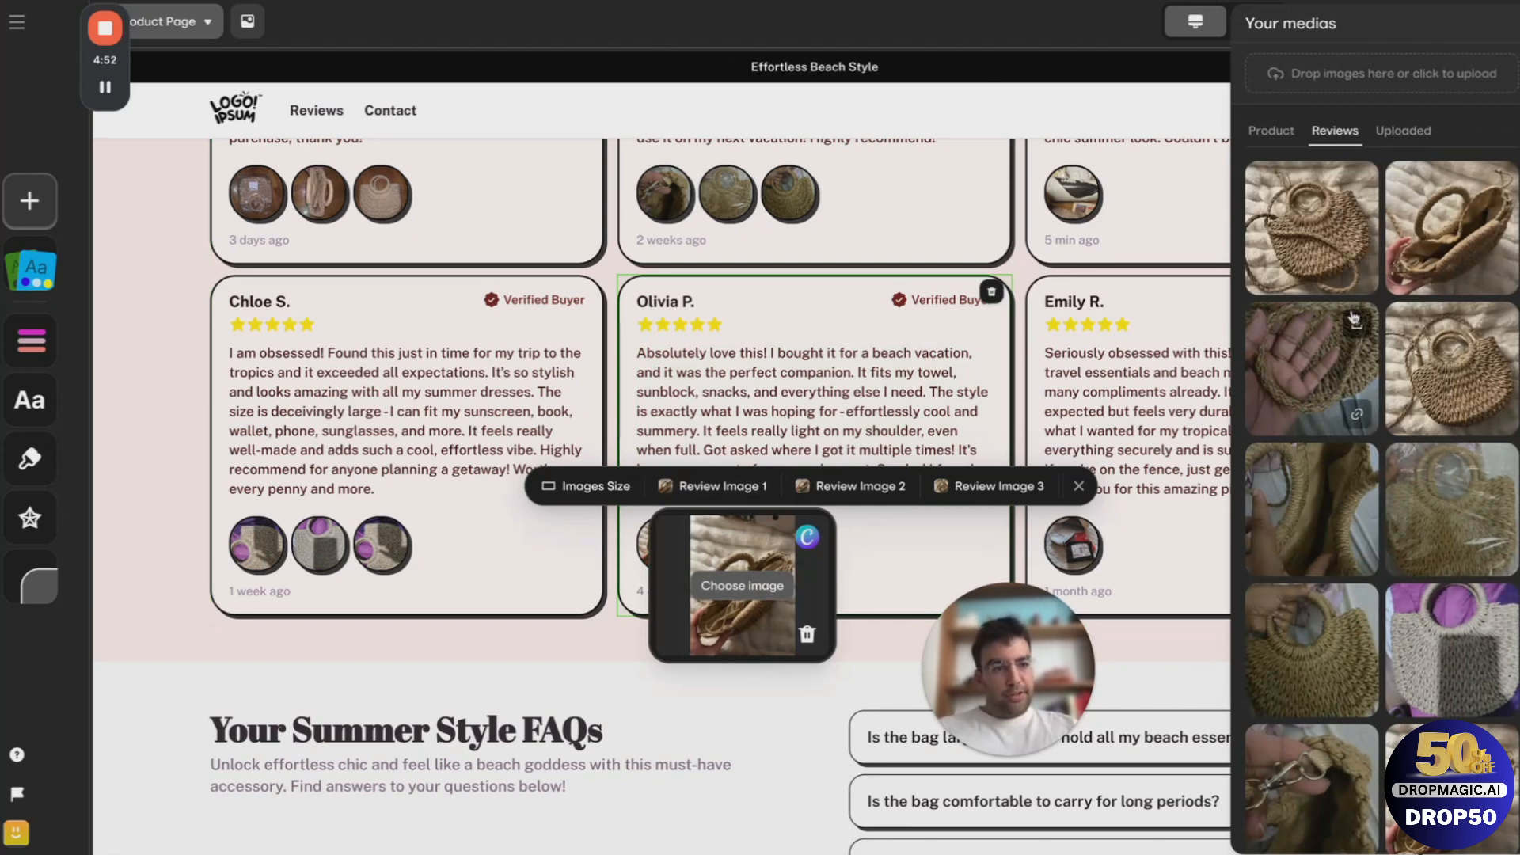
{"action": "scroll", "coordinate": [1350, 333], "scroll_direction": "down", "scroll_amount": 1}
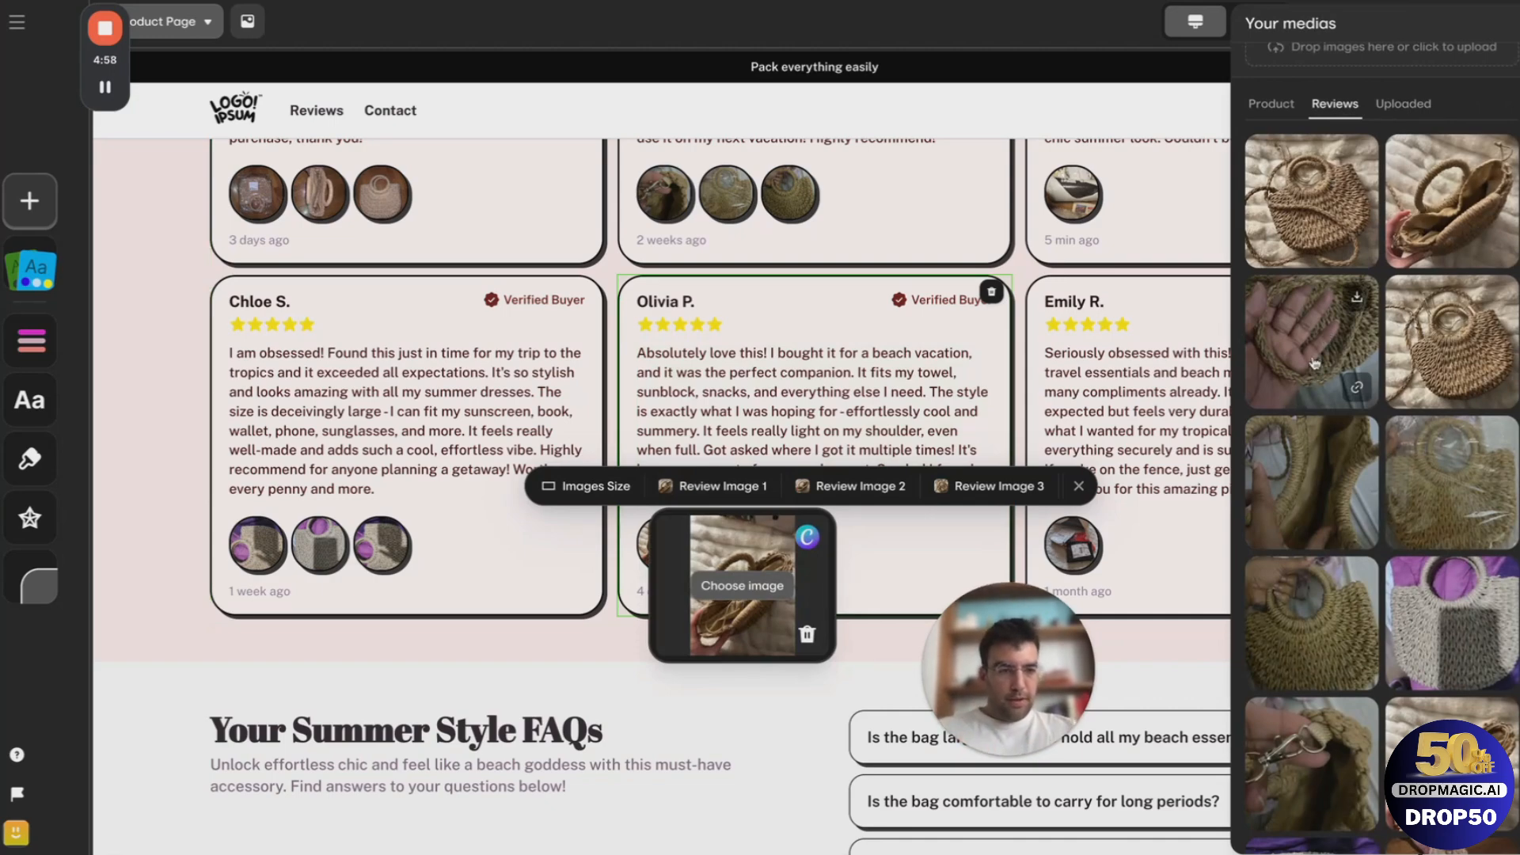
{"action": "scroll", "coordinate": [1312, 350], "scroll_direction": "up", "scroll_amount": 1}
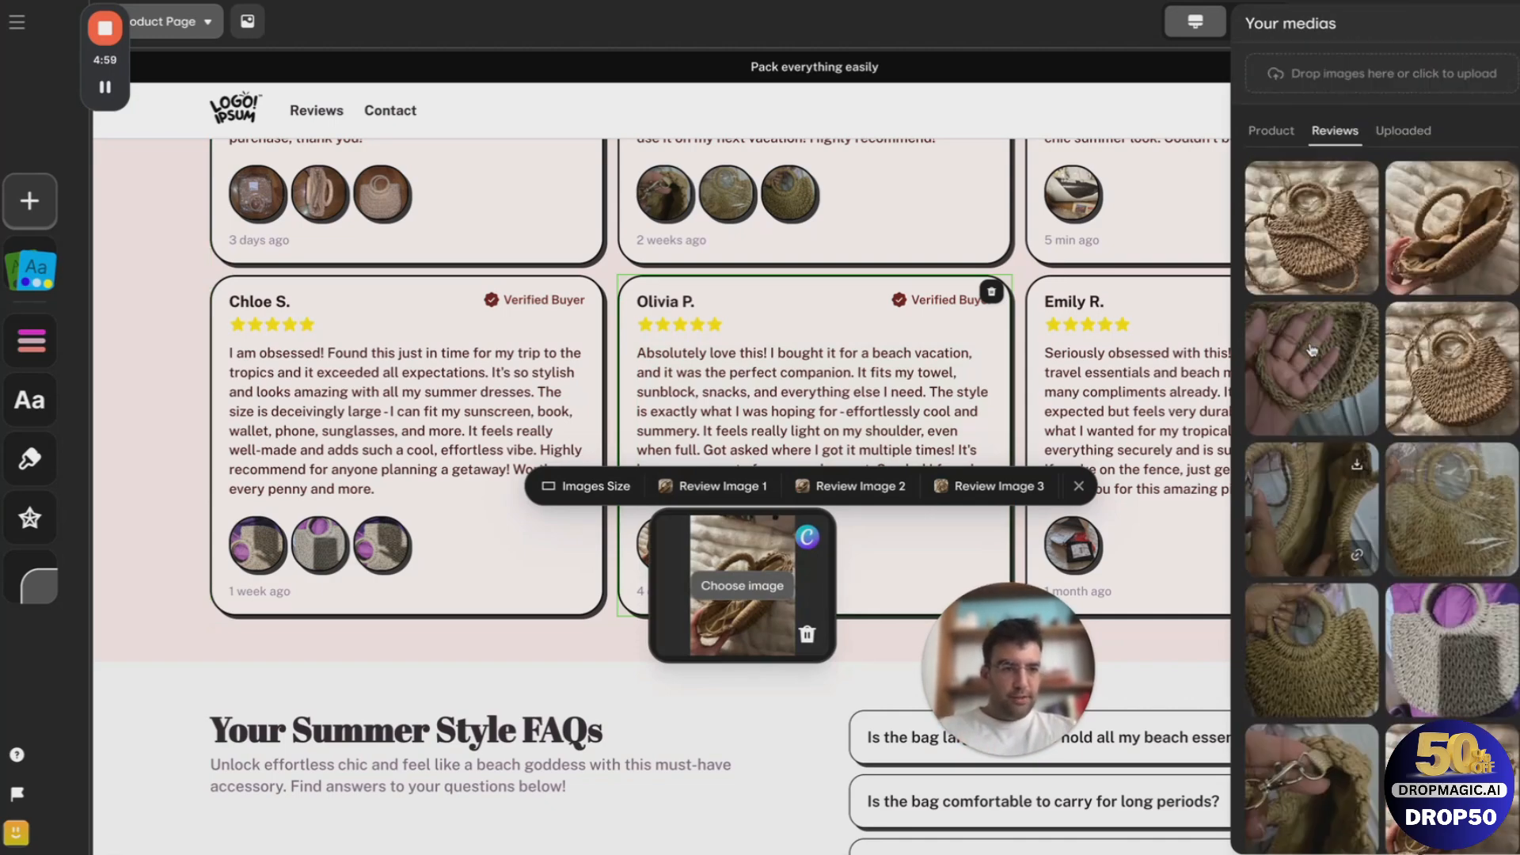
{"action": "left_click", "coordinate": [1413, 131]}
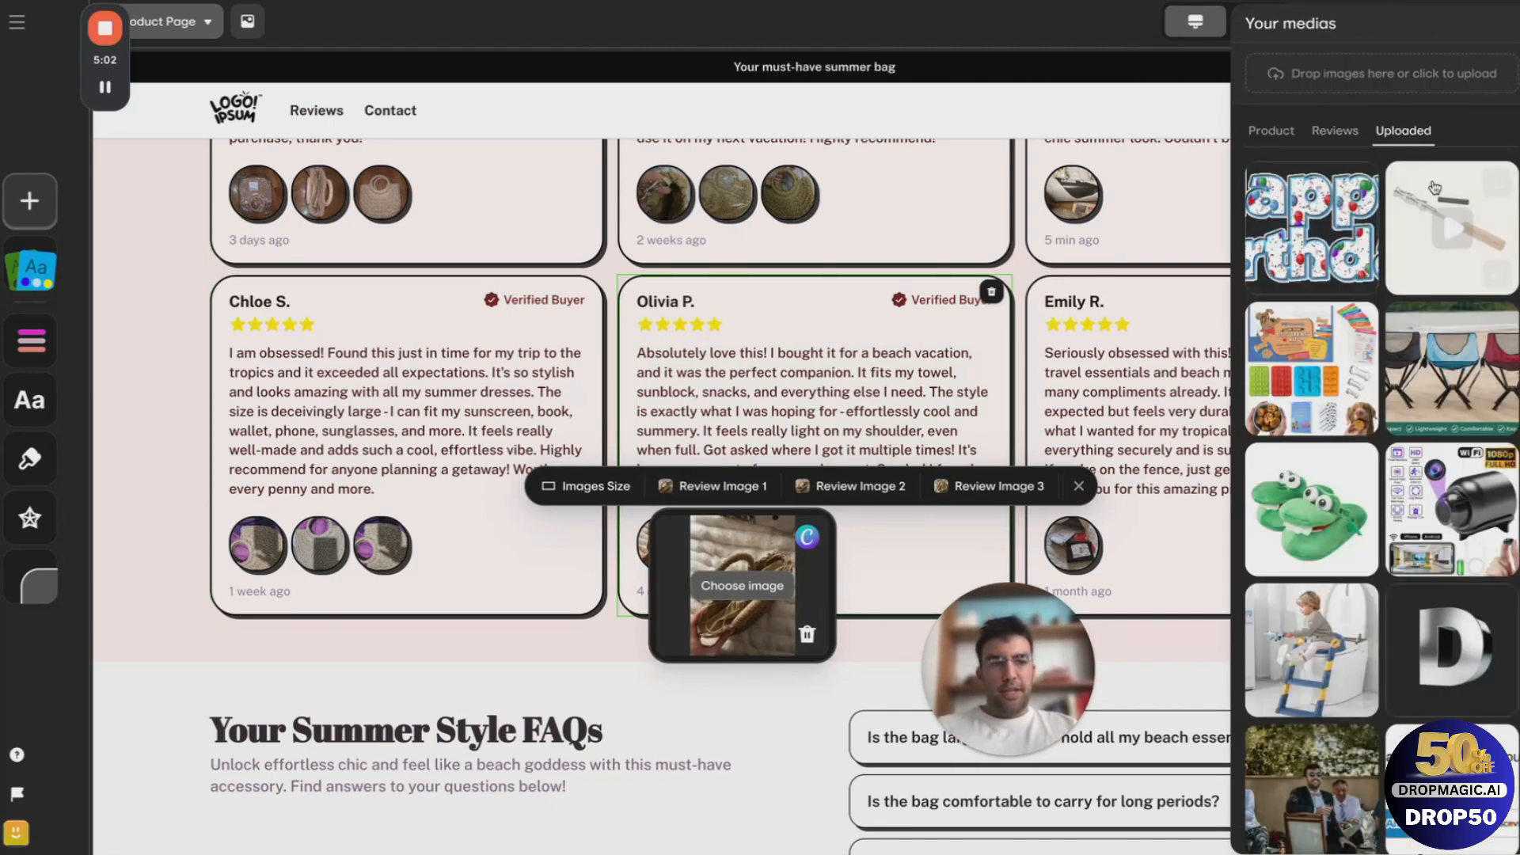
{"action": "left_click", "coordinate": [891, 257]}
Step: Replace the image beside the Effortless Summer Style benefits list with the uploaded video of the wooden-handled tool
{"action": "scroll", "coordinate": [893, 255], "scroll_direction": "up", "scroll_amount": 10}
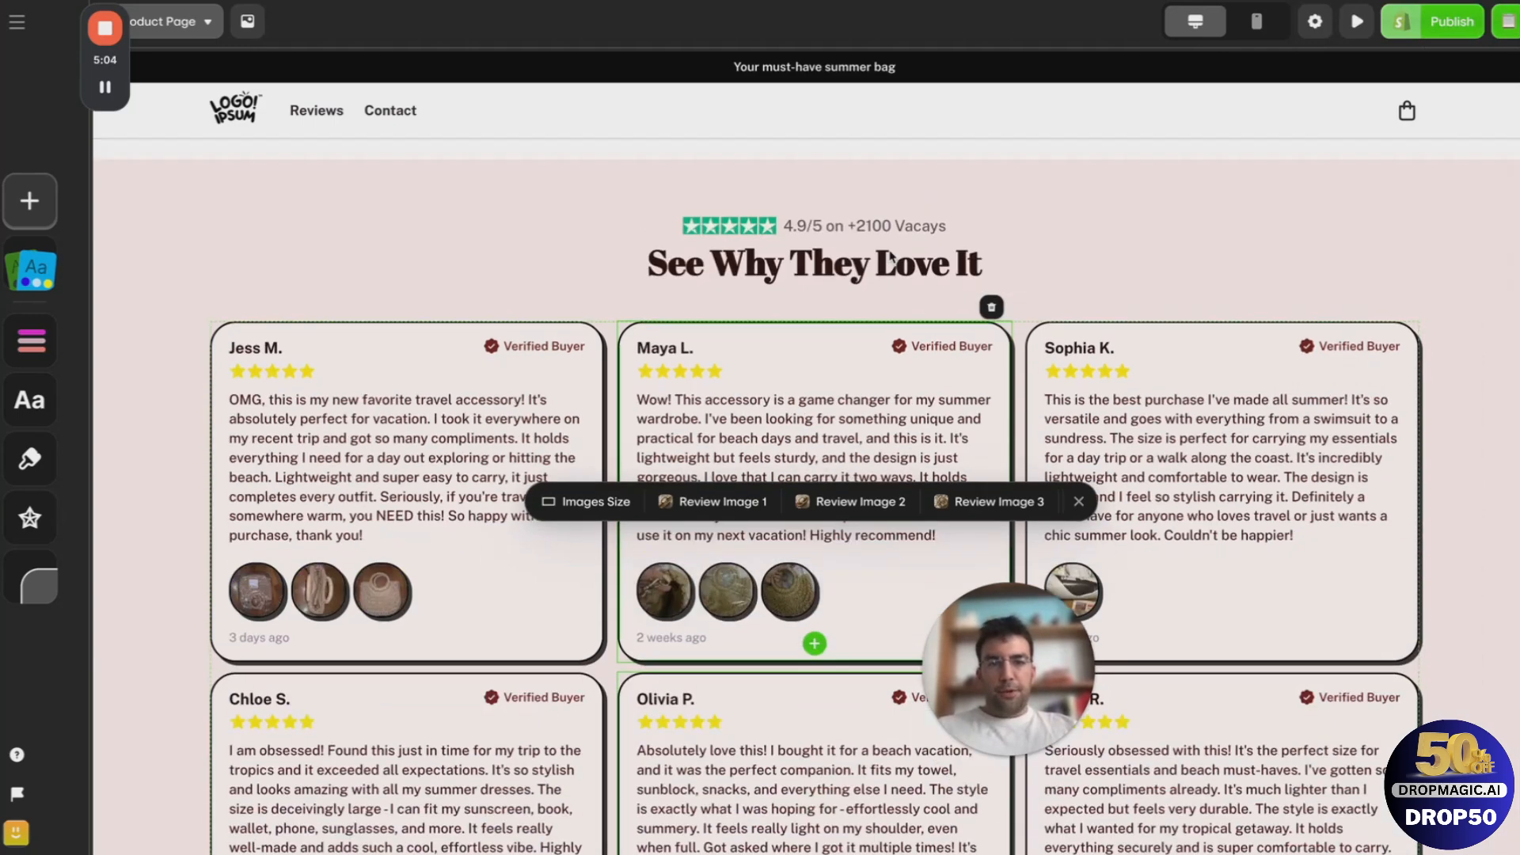
{"action": "scroll", "coordinate": [978, 462], "scroll_direction": "down", "scroll_amount": 2}
{"action": "left_click", "coordinate": [999, 643]}
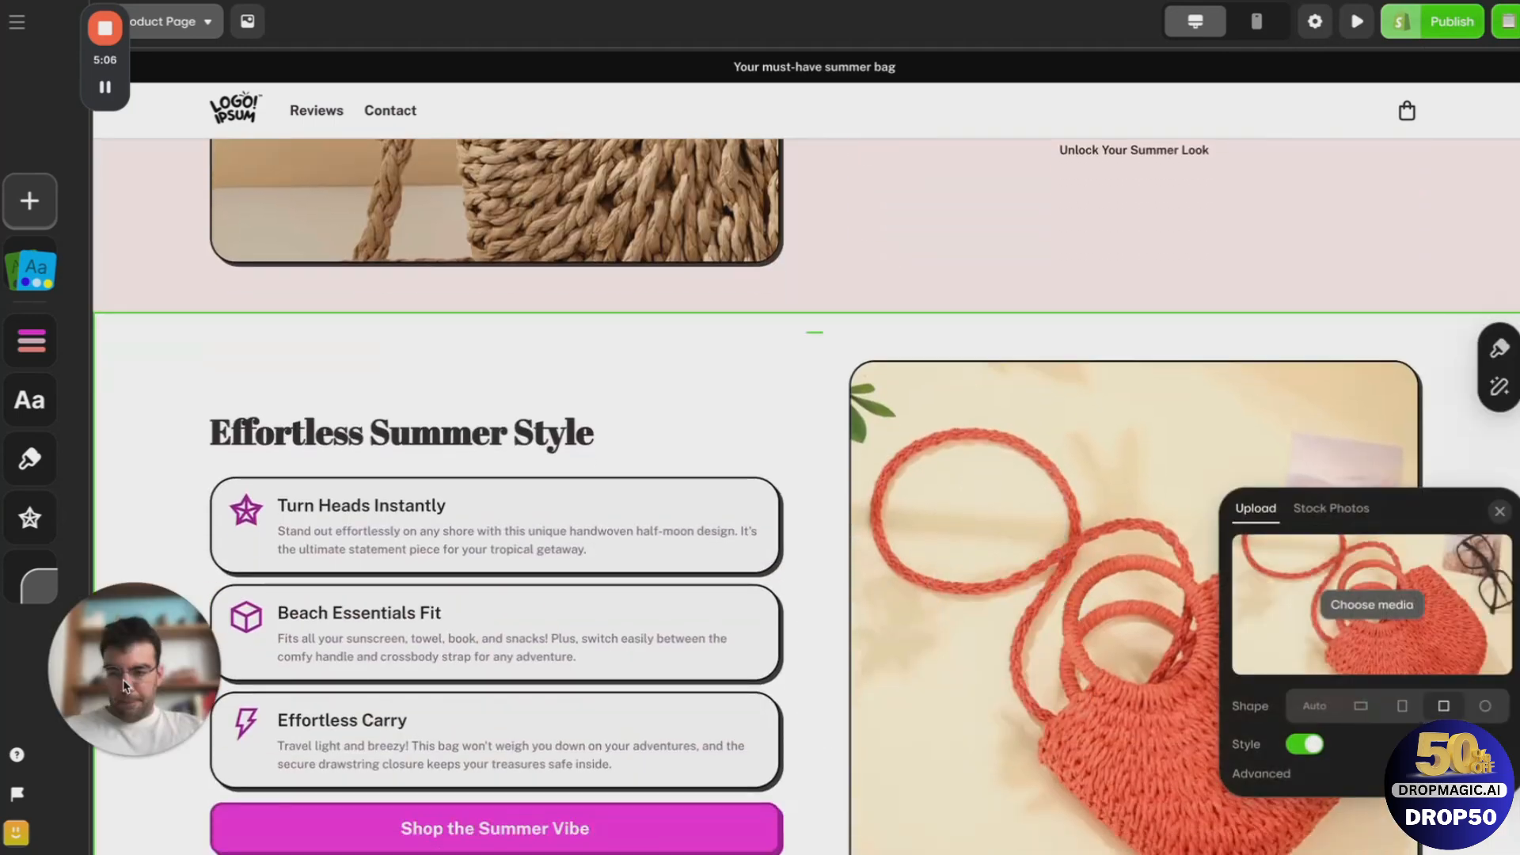
{"action": "left_click", "coordinate": [1382, 603]}
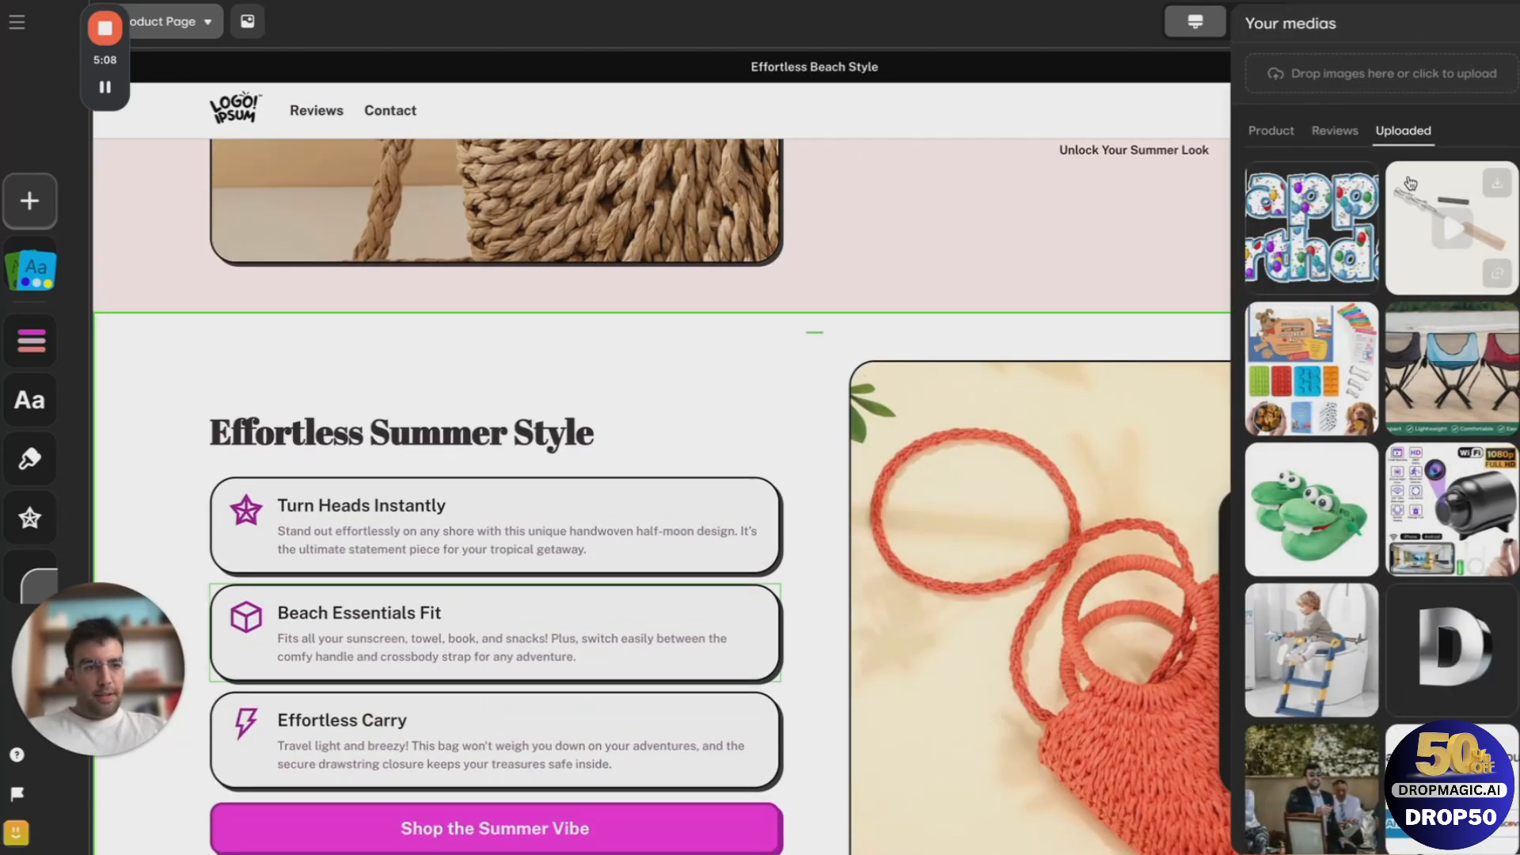
{"action": "left_click", "coordinate": [1447, 222]}
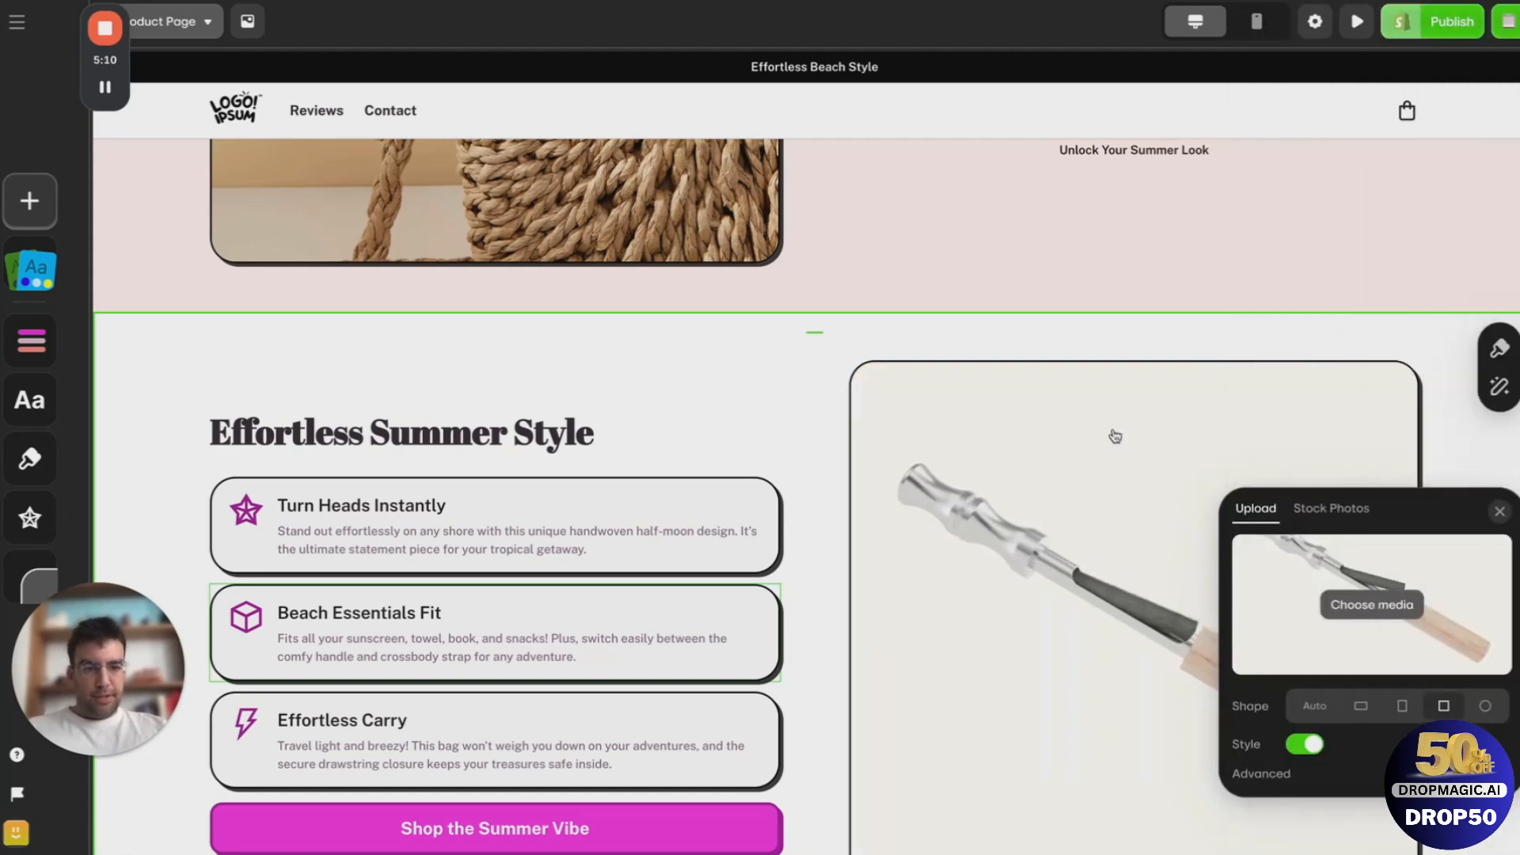
Step: Replace the Effortless Summer Style section's video with the first photo from the product media
{"action": "scroll", "coordinate": [1113, 435], "scroll_direction": "down", "scroll_amount": 3}
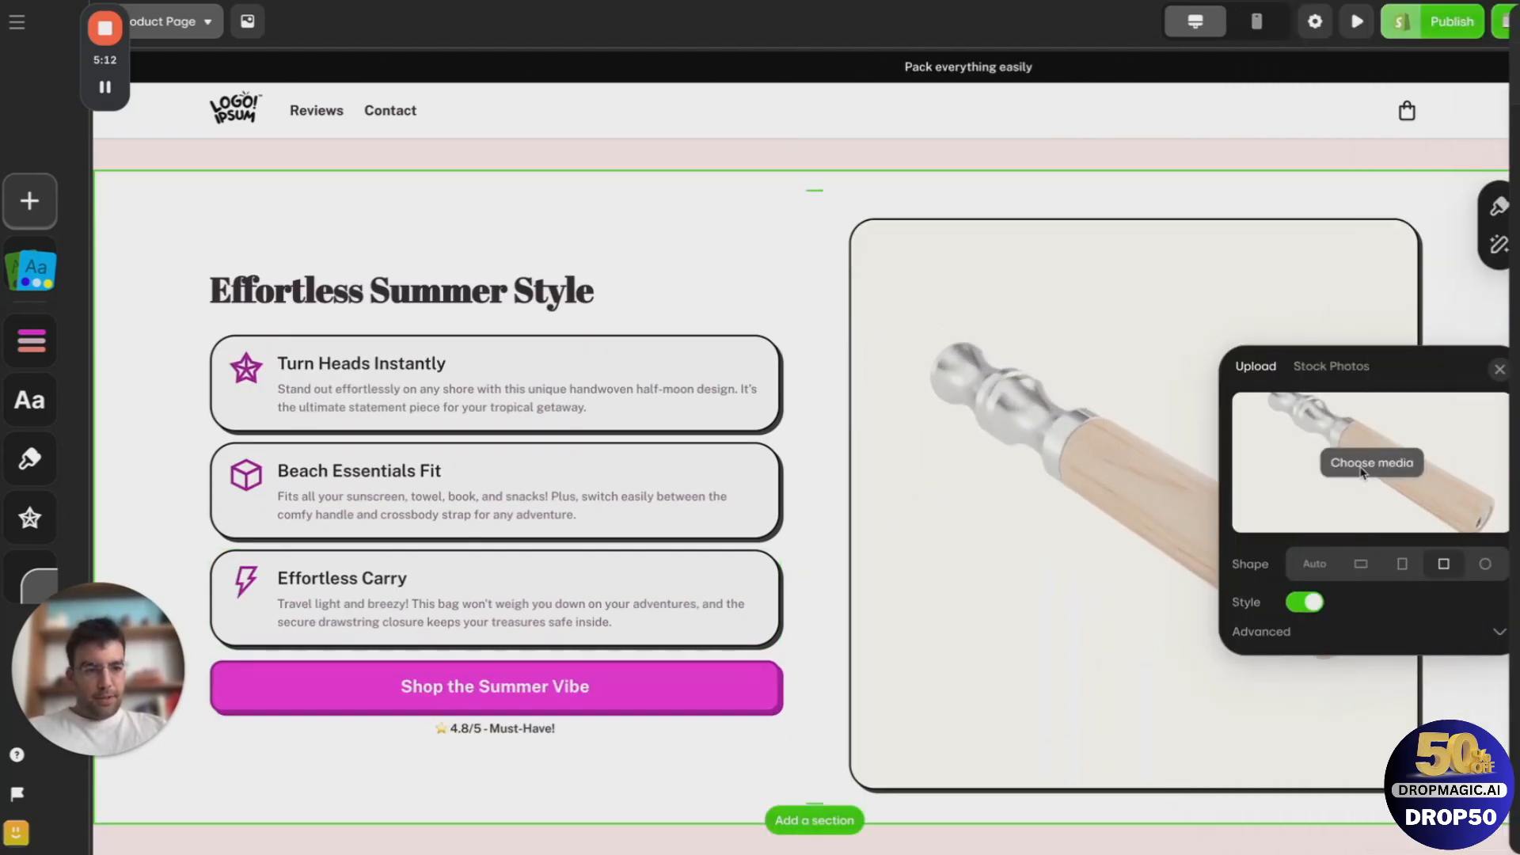
{"action": "left_click", "coordinate": [1357, 372]}
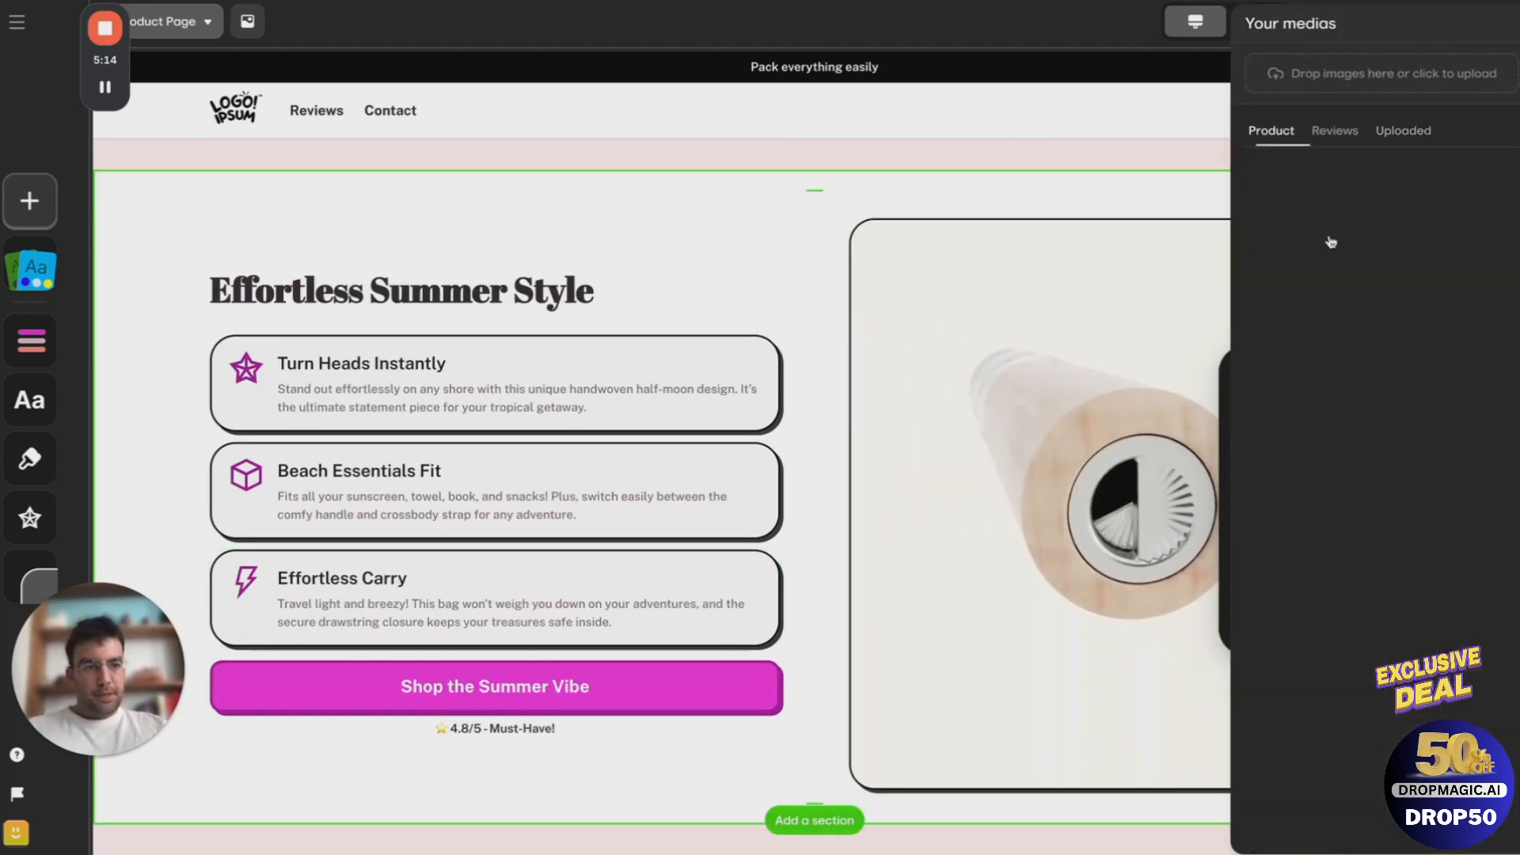
{"action": "left_click", "coordinate": [1315, 239]}
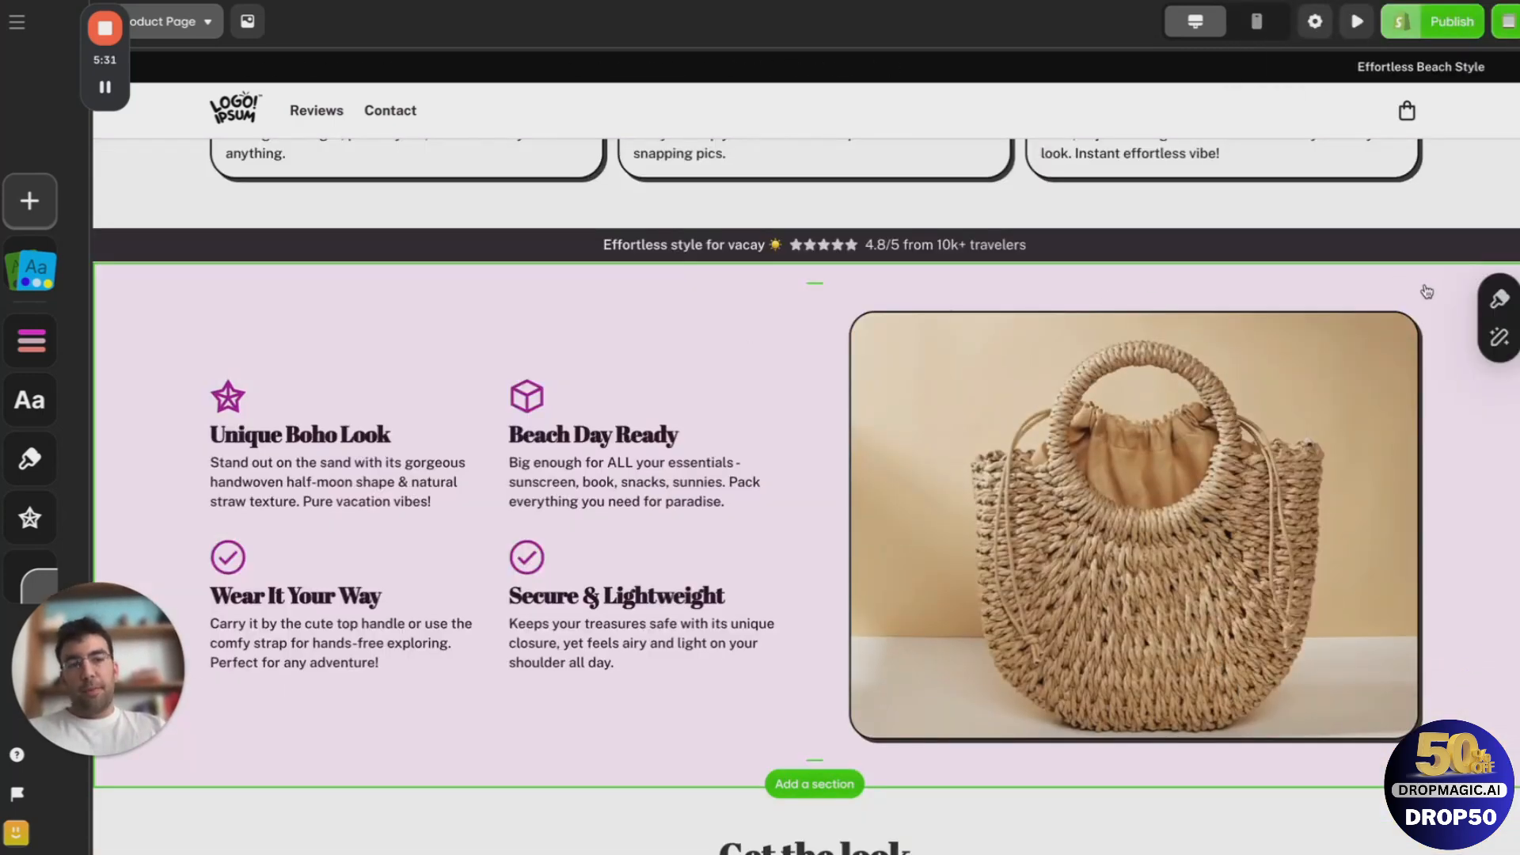
Step: Restyle the four-benefit Unique Boho Look section with the Magic brush, cycling the color schemes to the dark background with purple icons
{"action": "scroll", "coordinate": [1011, 321], "scroll_direction": "up", "scroll_amount": 5}
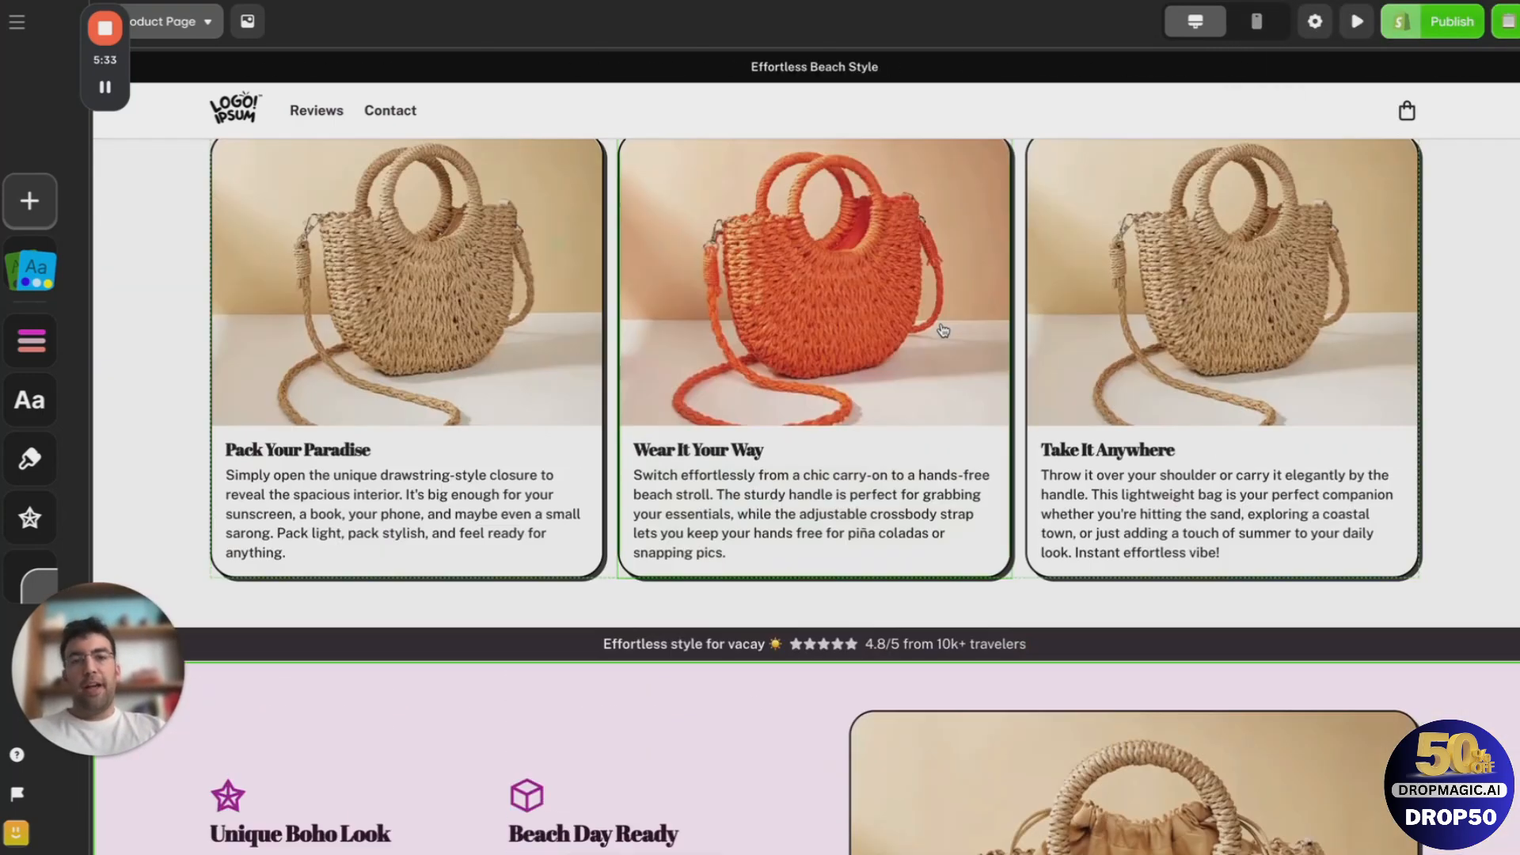
{"action": "scroll", "coordinate": [1177, 504], "scroll_direction": "down", "scroll_amount": 4}
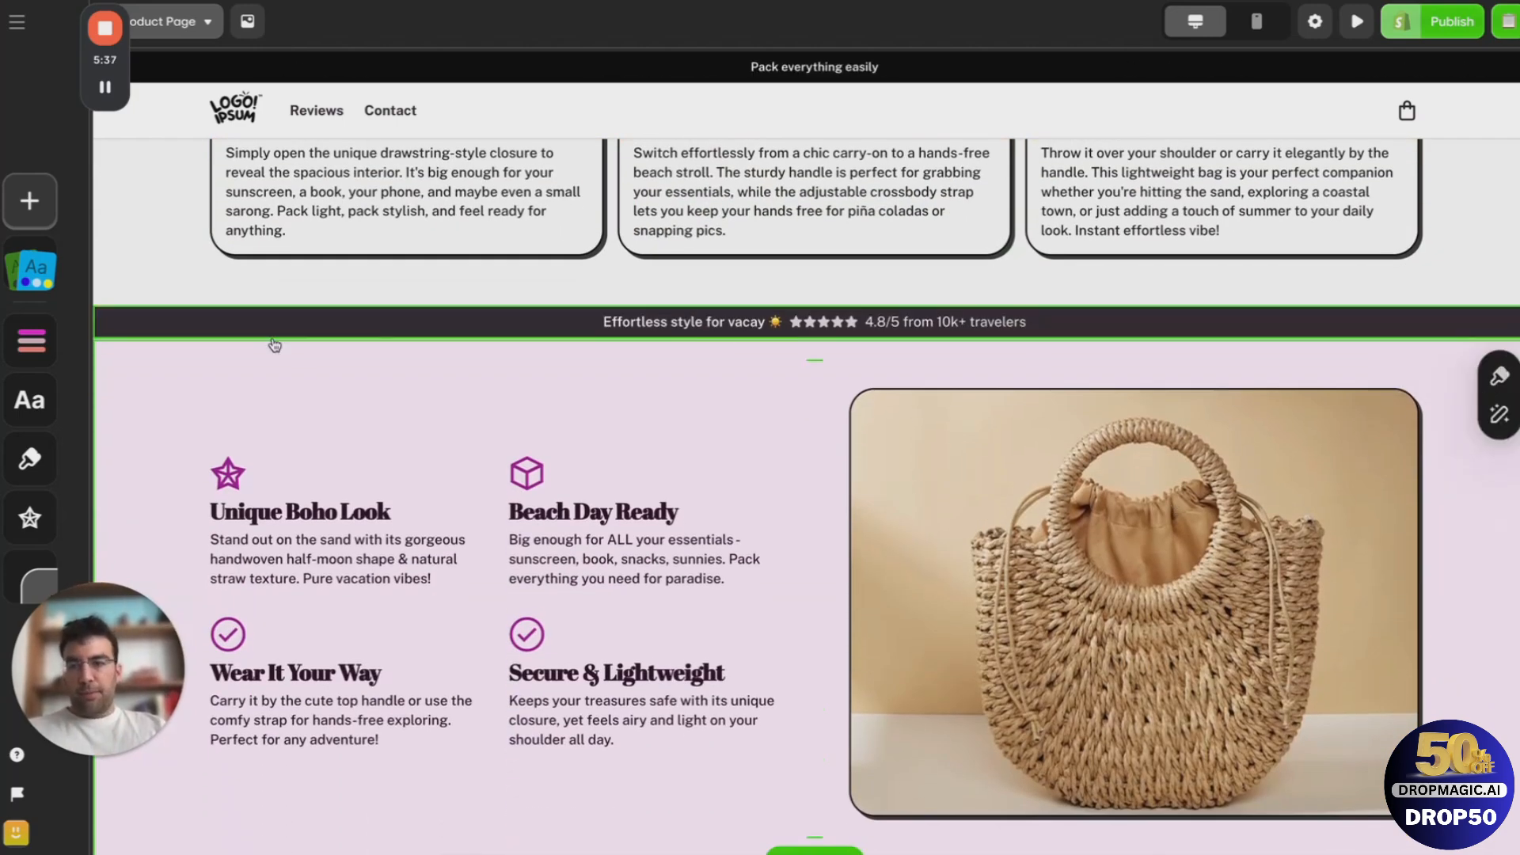
{"action": "left_click", "coordinate": [1499, 377]}
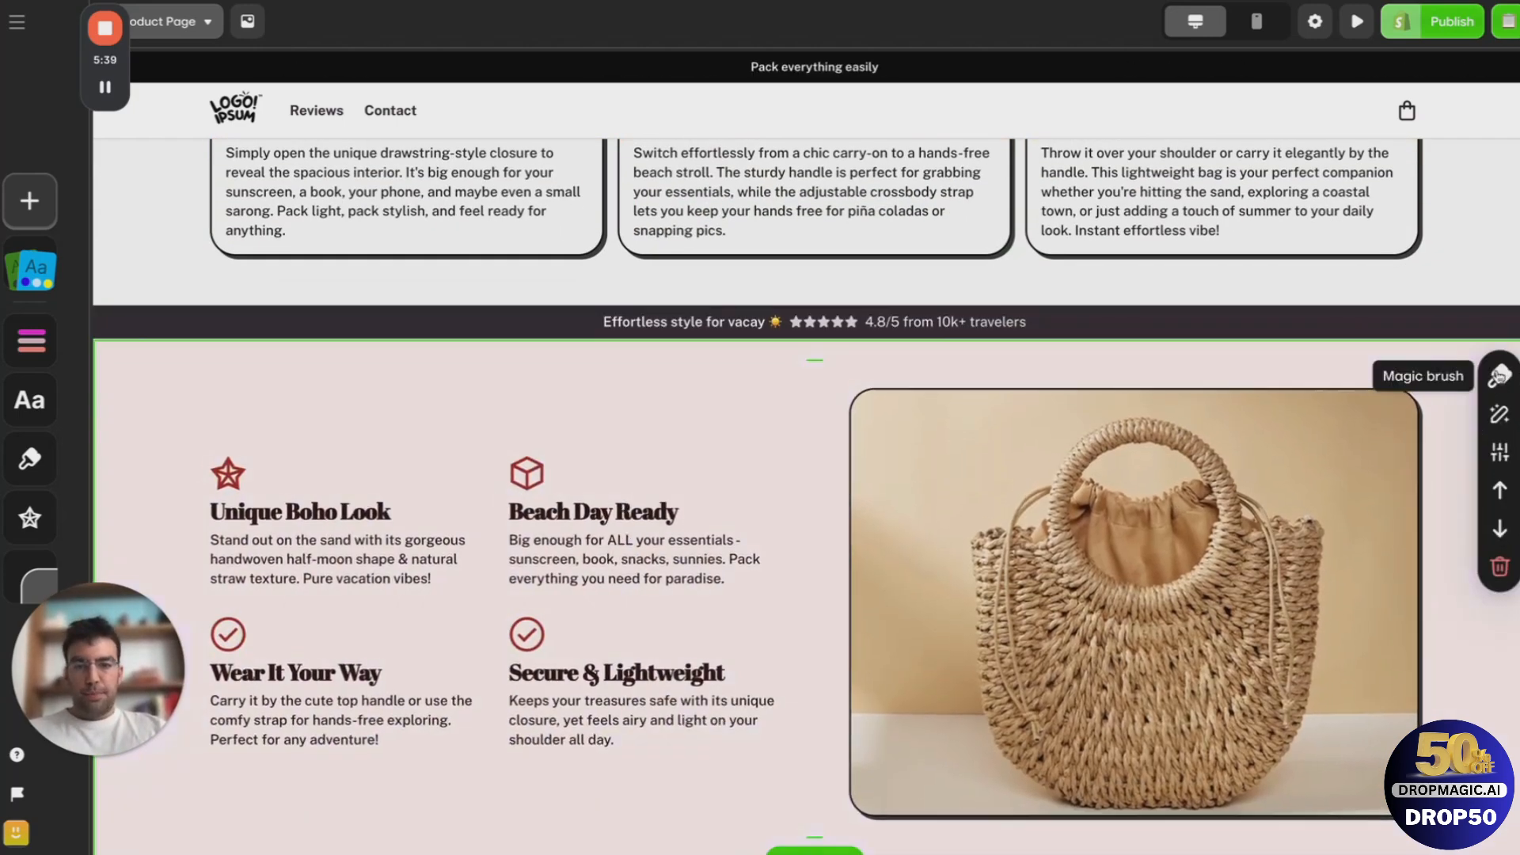
{"action": "scroll", "coordinate": [706, 393], "scroll_direction": "down", "scroll_amount": 1}
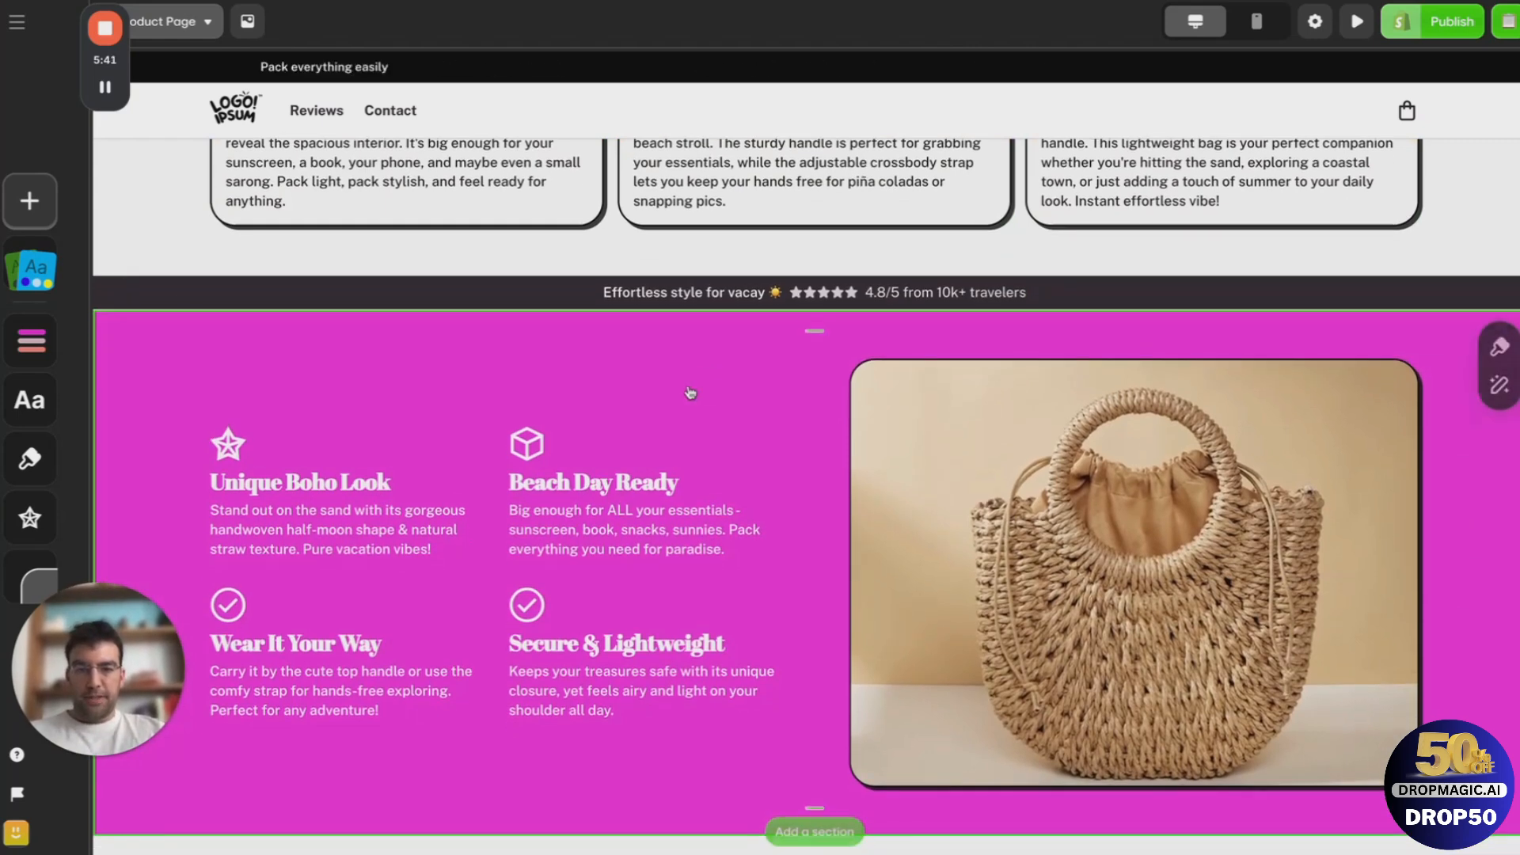
{"action": "left_click", "coordinate": [31, 341]}
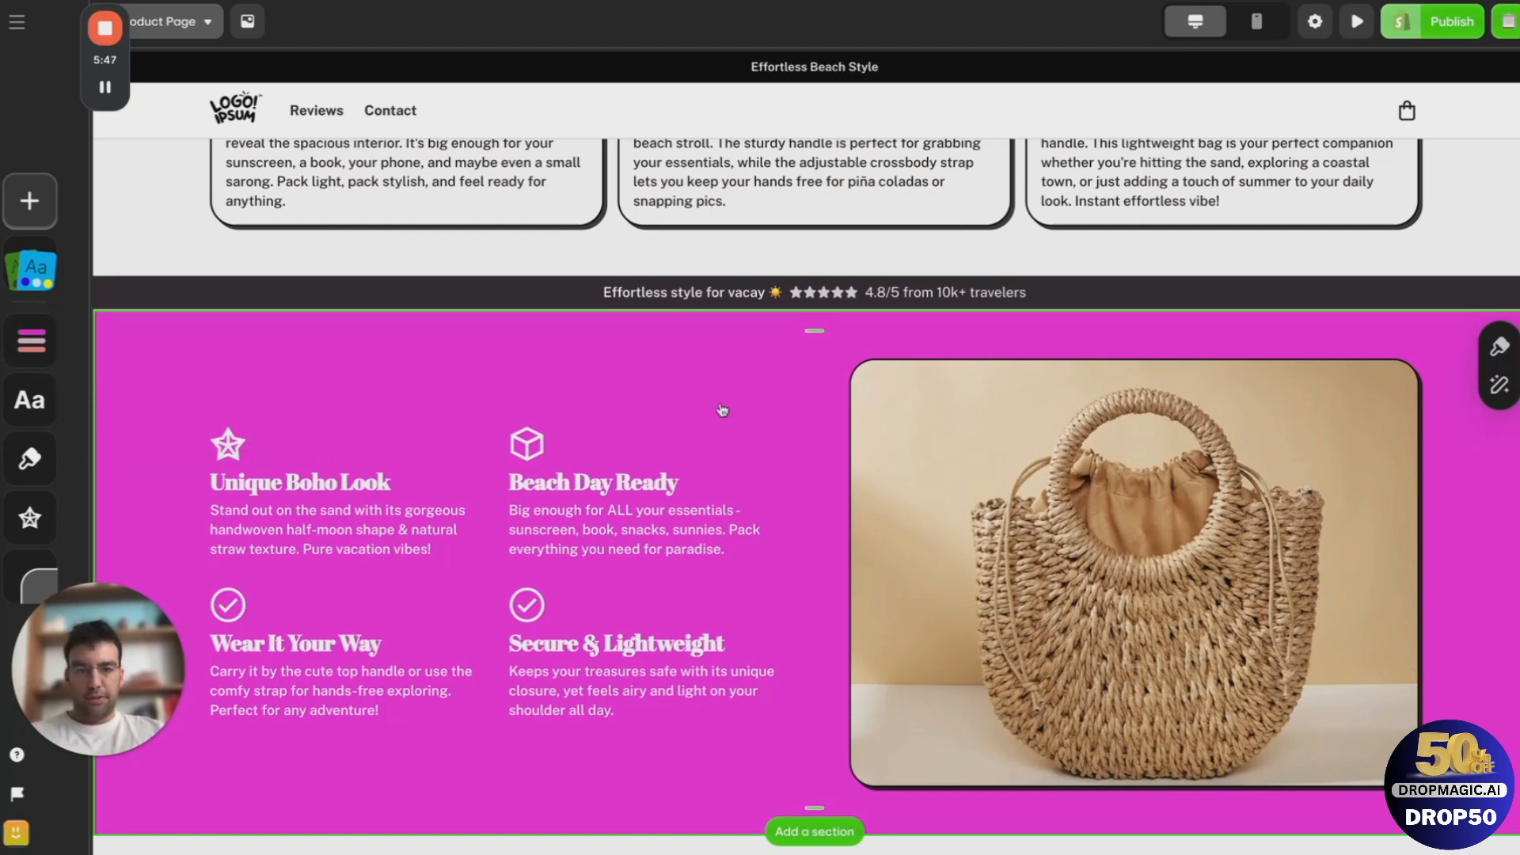
{"action": "left_click", "coordinate": [1499, 347]}
{"action": "left_click", "coordinate": [1500, 345]}
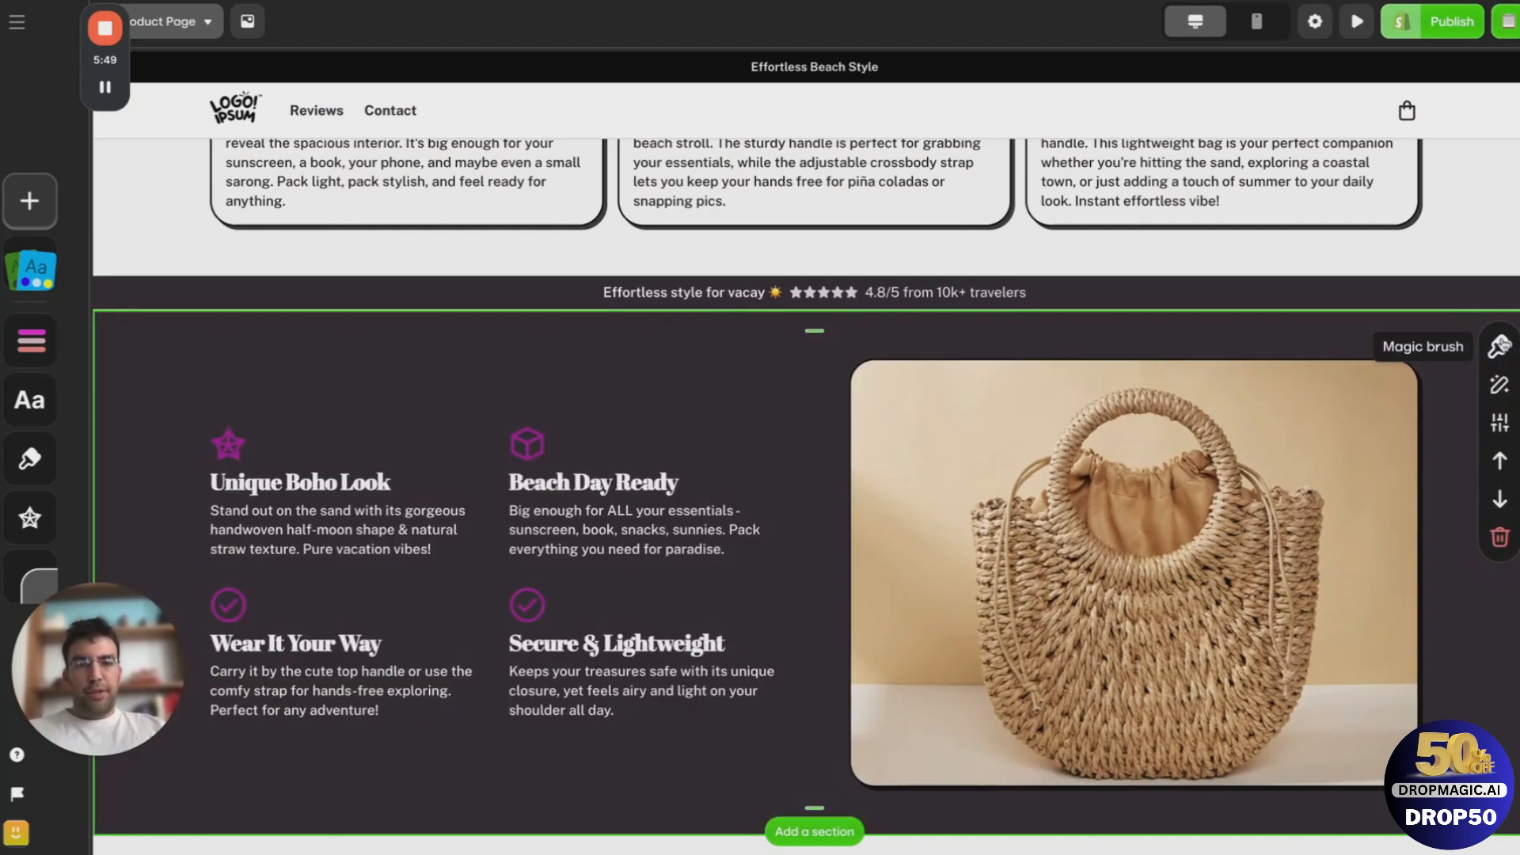
Step: Rewrite the four-benefit section's copy with the AI instruction "Make it more sales oriented"
{"action": "left_click", "coordinate": [1499, 385]}
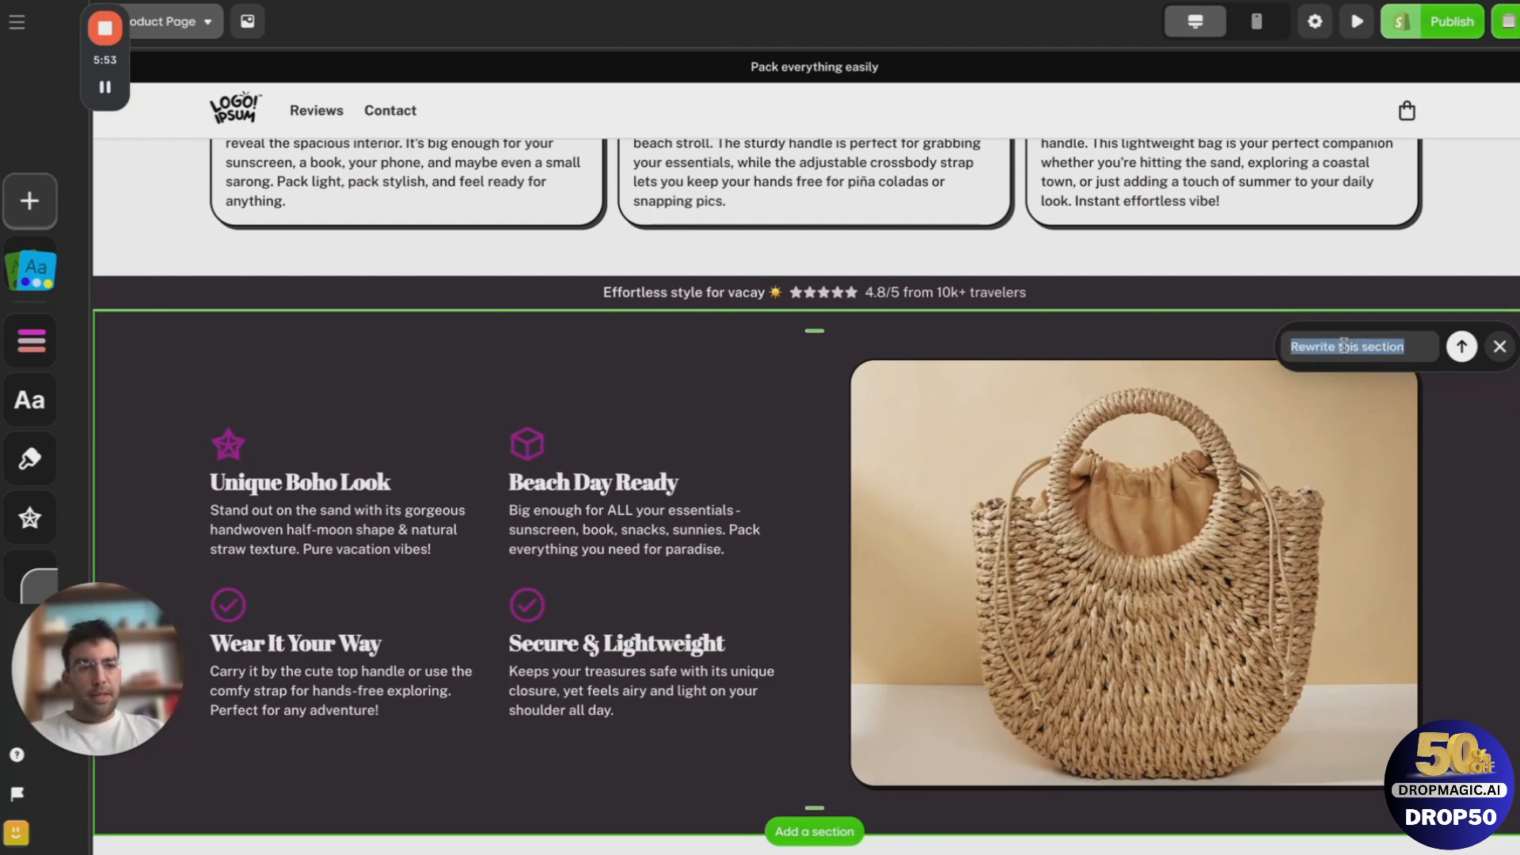
{"action": "type", "text": "Make it mor"}
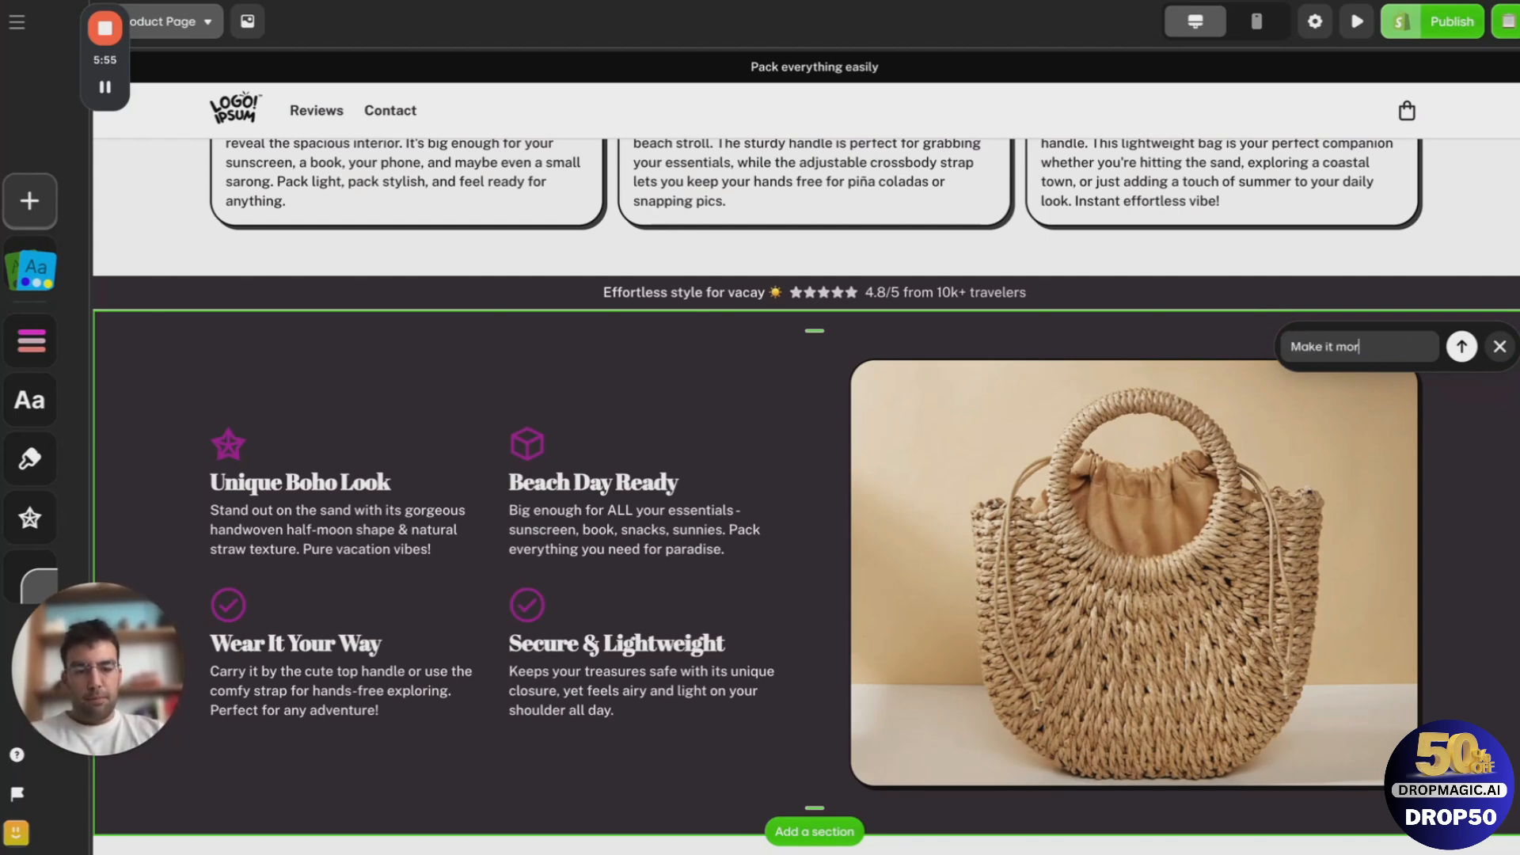
{"action": "type", "text": "e sla"}
{"action": "key", "text": "BackSpace"}
{"action": "key", "text": "BackSpace"}
{"action": "type", "text": "ales"}
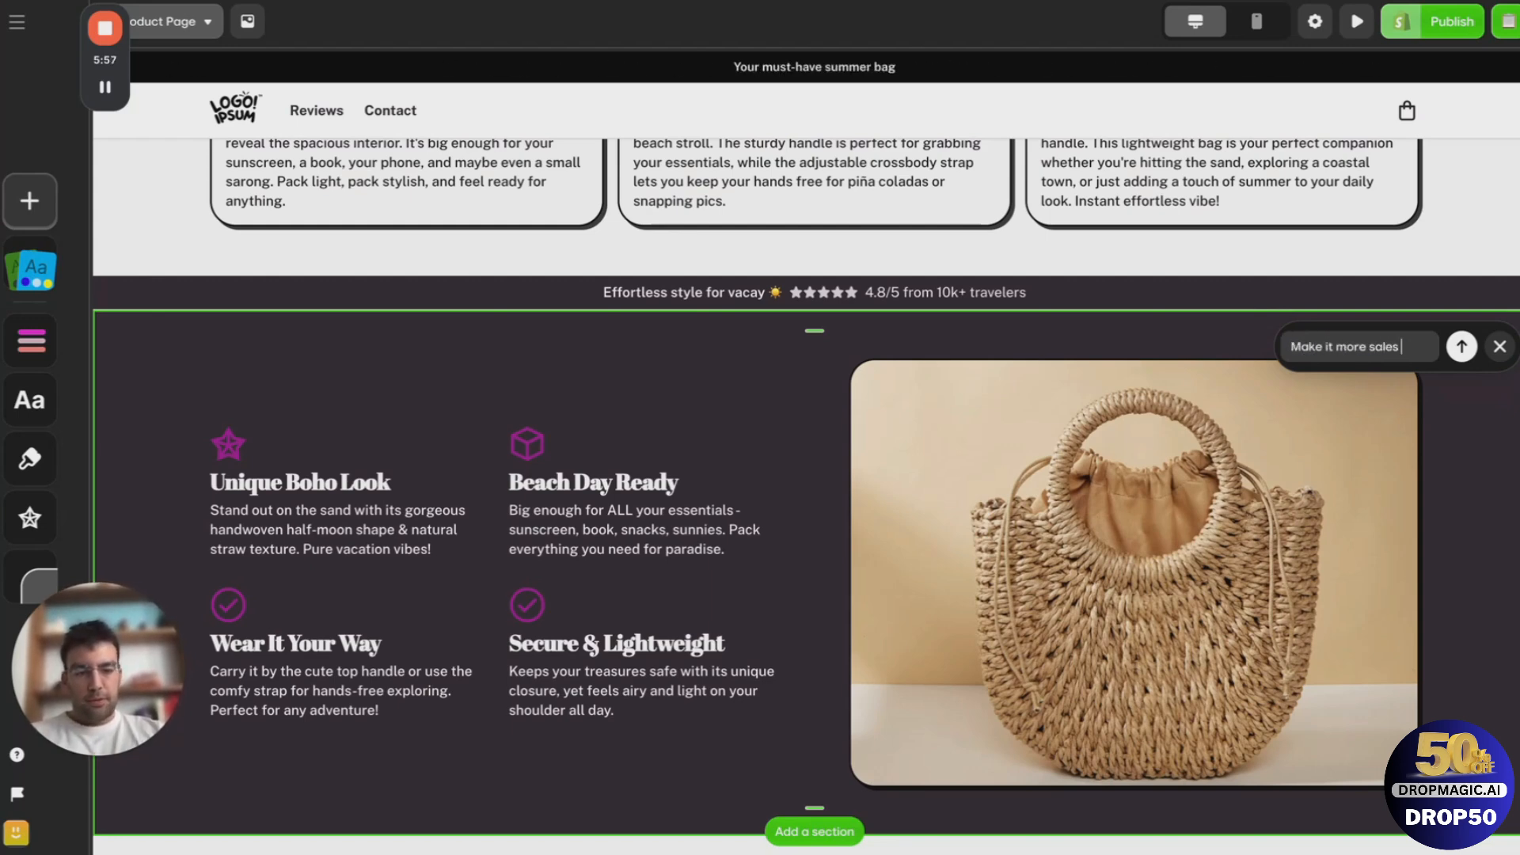
{"action": "type", "text": " oriented"}
{"action": "key", "text": "Return"}
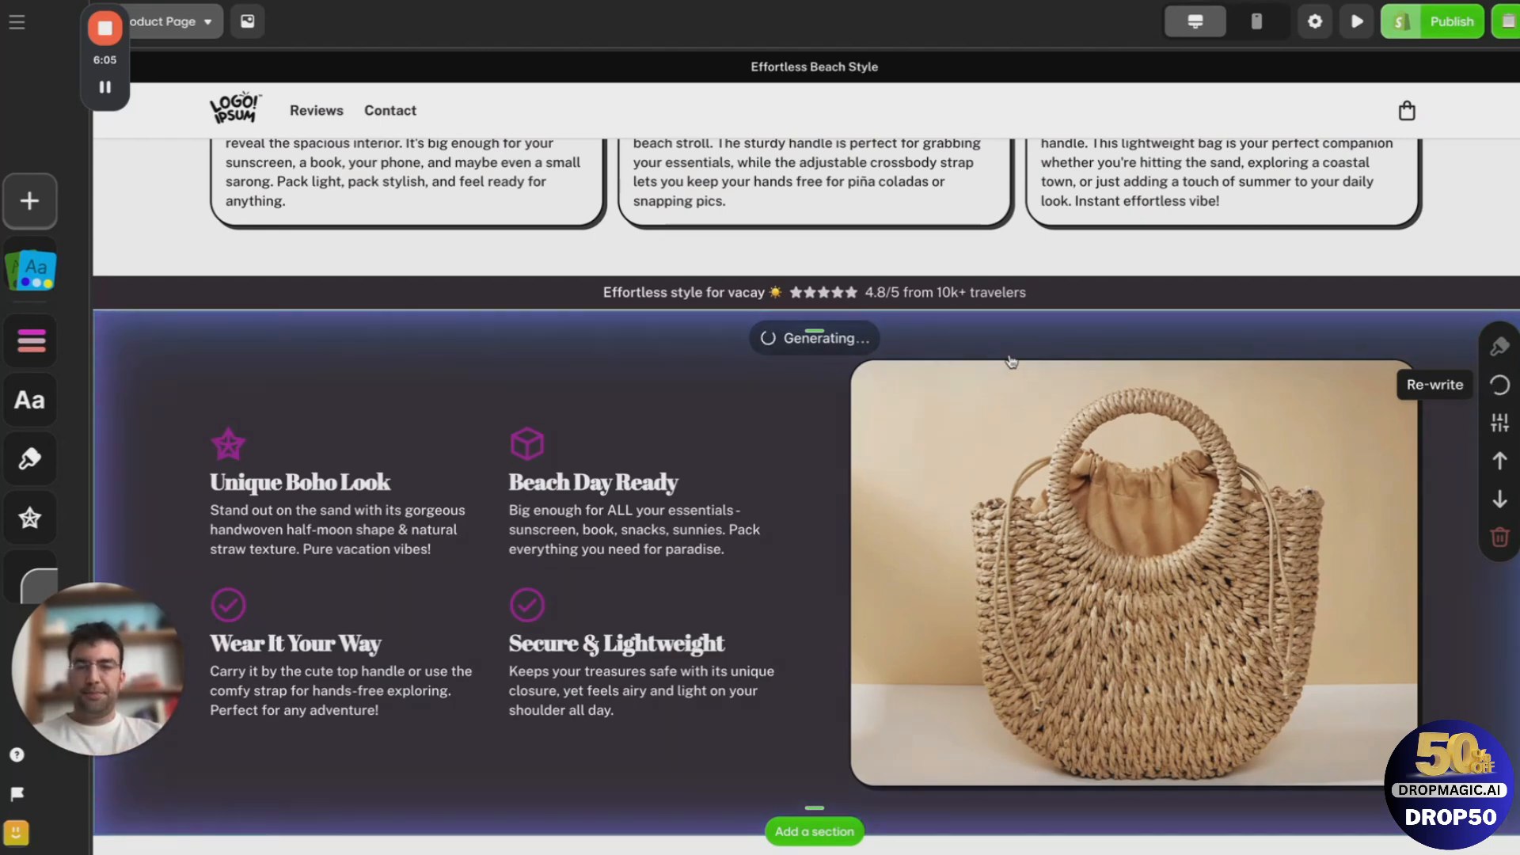
{"action": "scroll", "coordinate": [1011, 362], "scroll_direction": "down", "scroll_amount": 1}
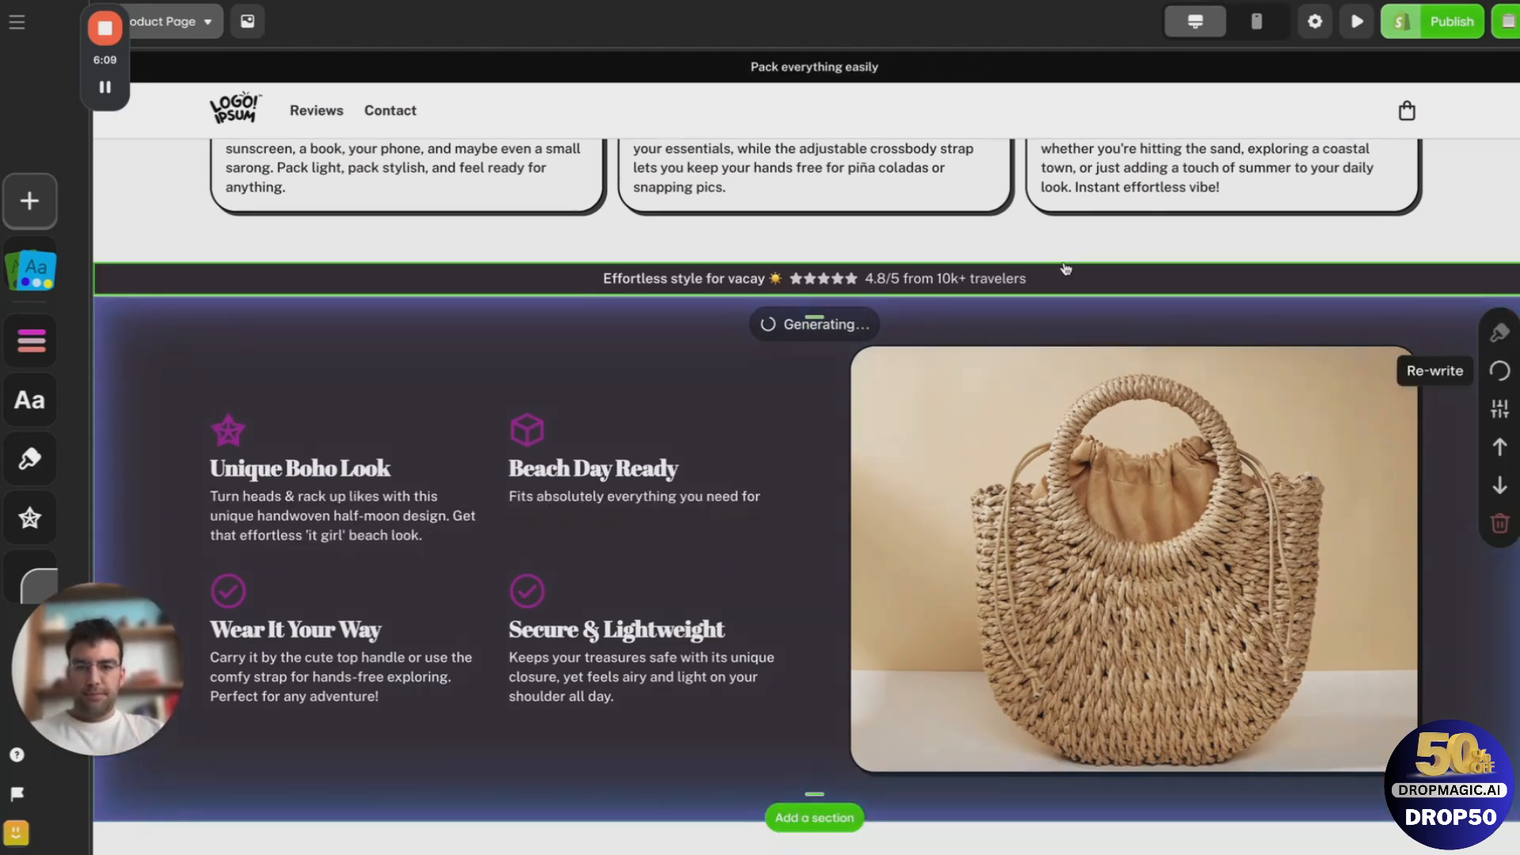
Step: Add a Payment Badge block beneath the customer review in the main product information area
{"action": "scroll", "coordinate": [1003, 298], "scroll_direction": "up", "scroll_amount": 3}
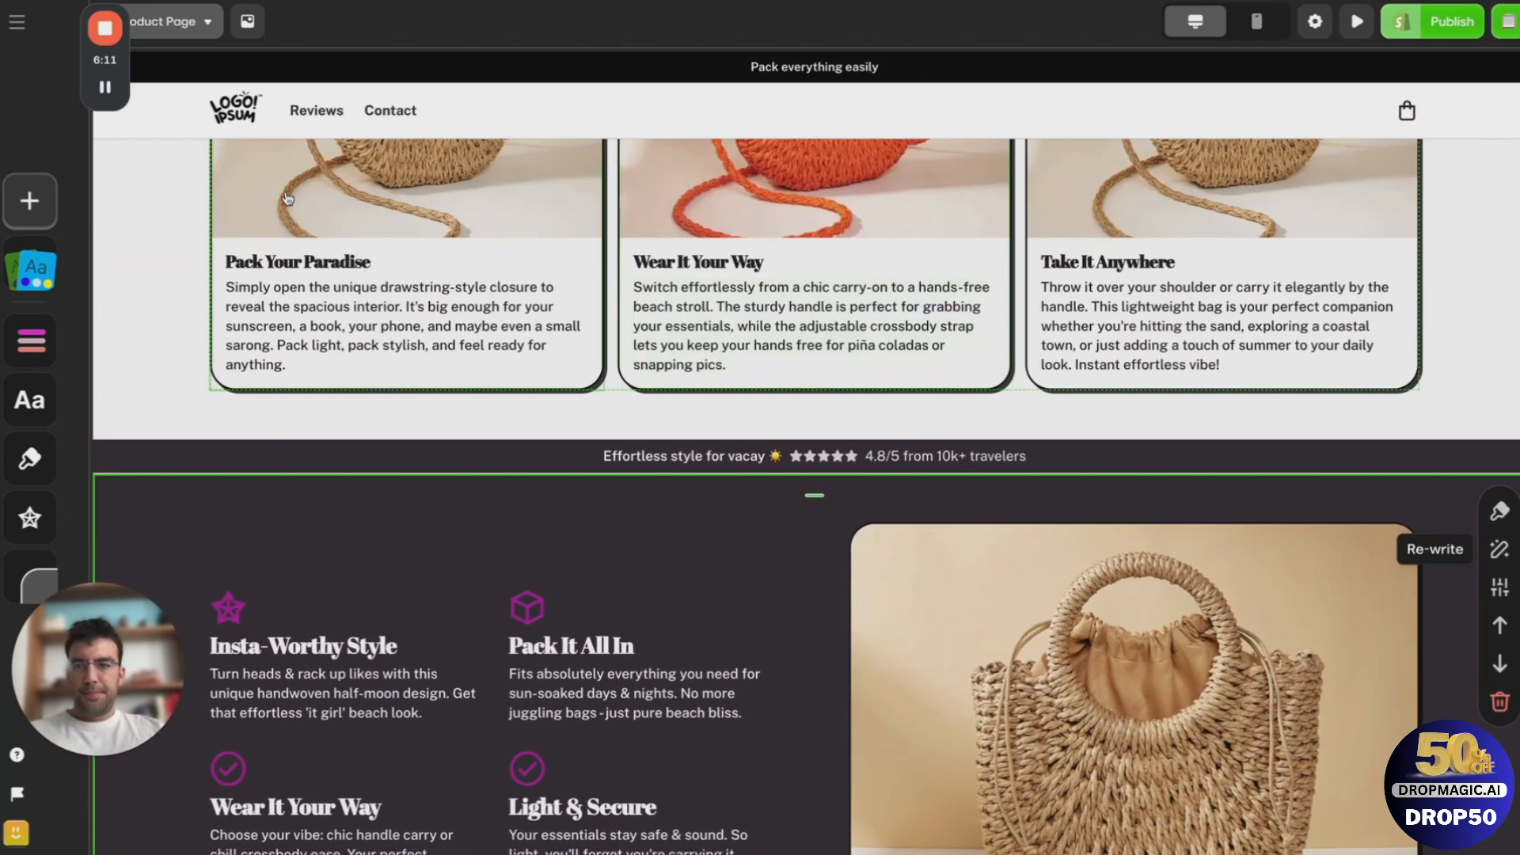
{"action": "scroll", "coordinate": [758, 345], "scroll_direction": "up", "scroll_amount": 10}
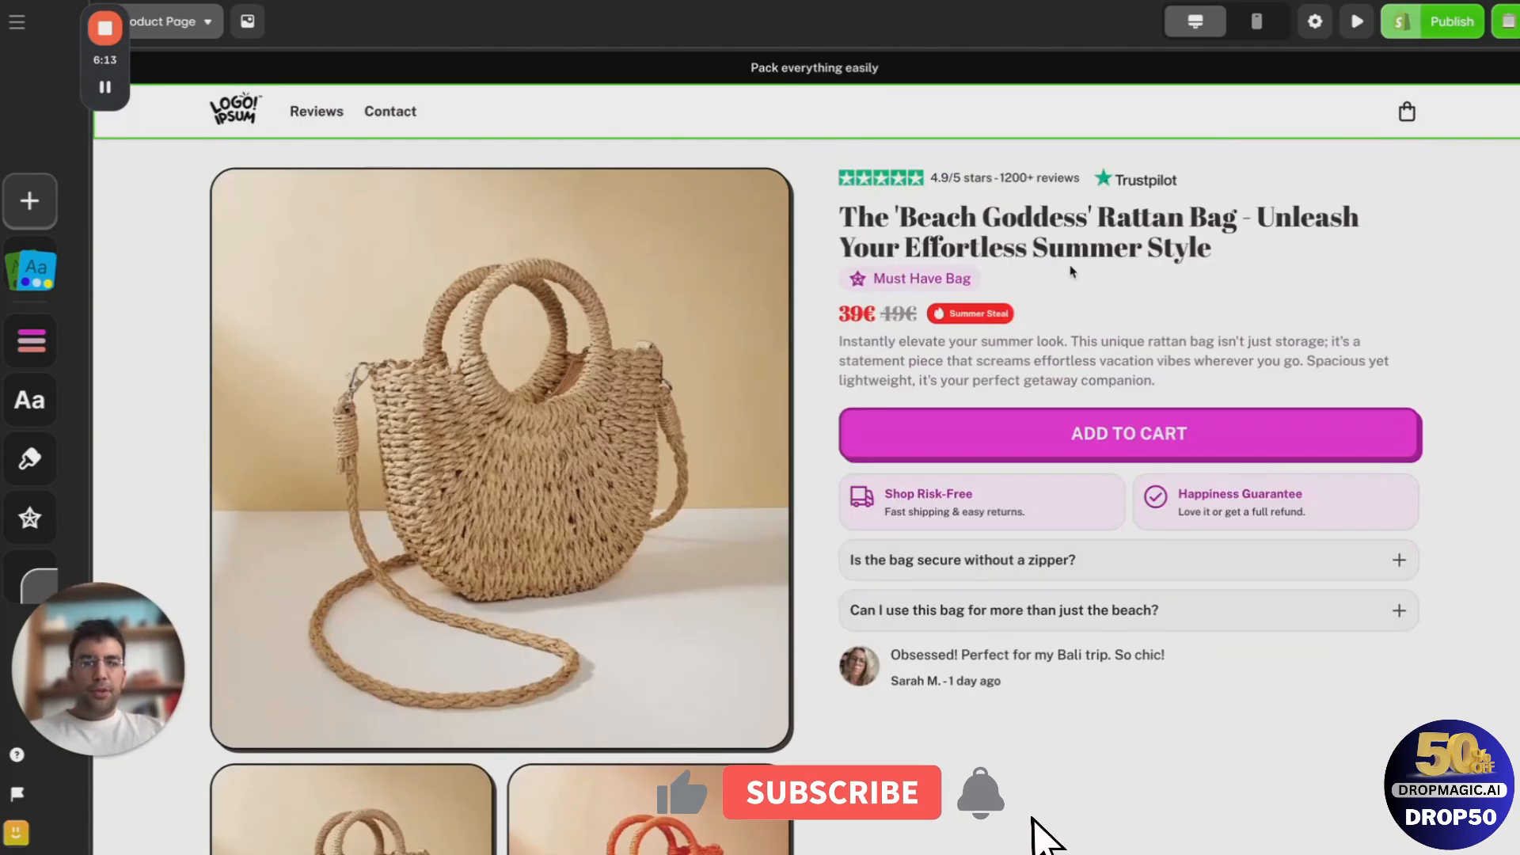
{"action": "scroll", "coordinate": [1072, 272], "scroll_direction": "down", "scroll_amount": 1}
{"action": "scroll", "coordinate": [1128, 681], "scroll_direction": "up", "scroll_amount": 1}
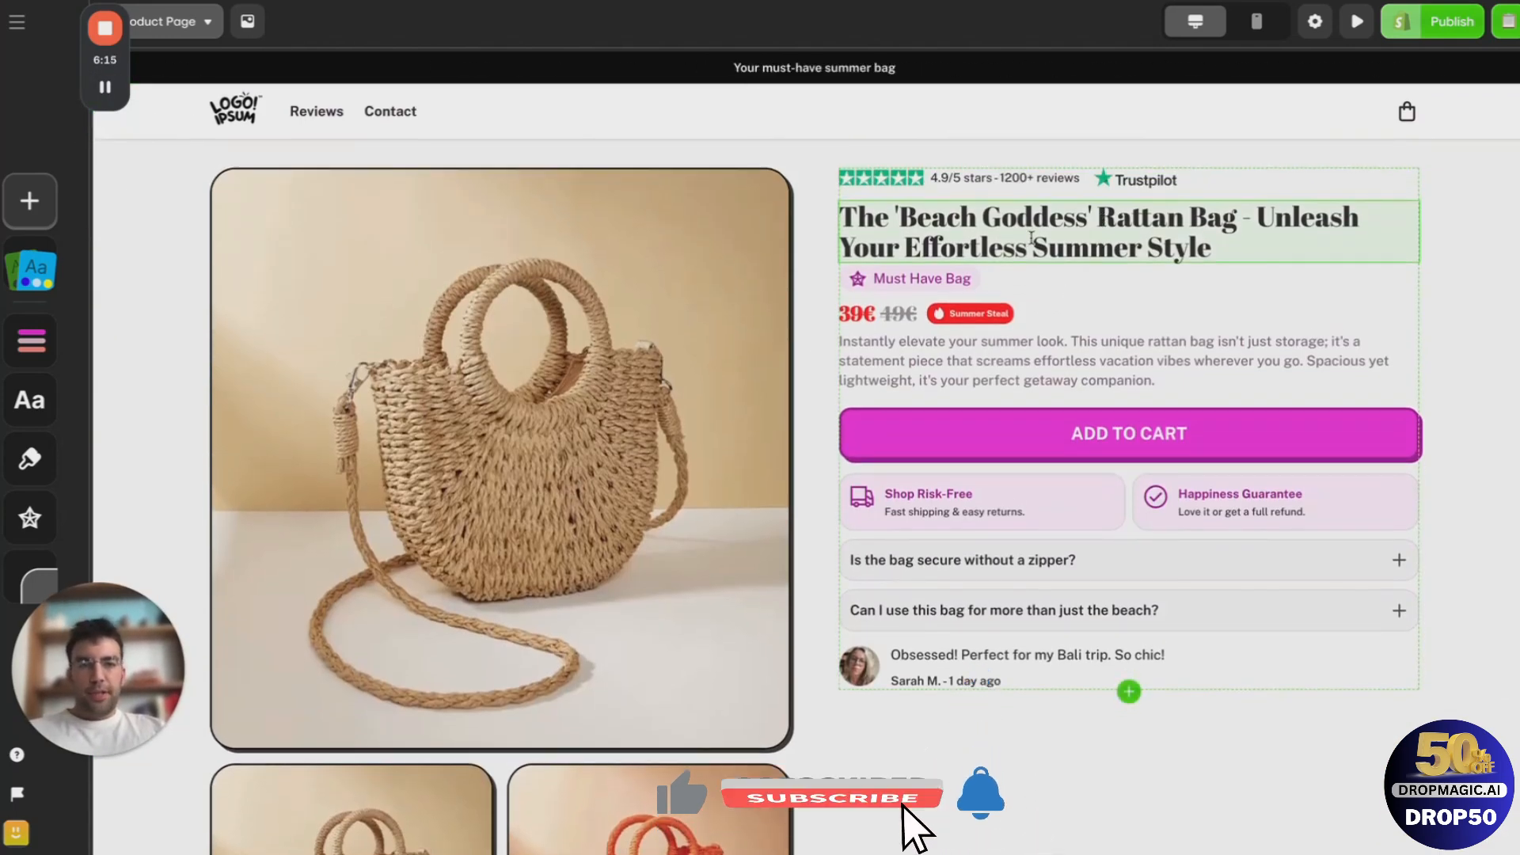
{"action": "left_click", "coordinate": [1128, 693]}
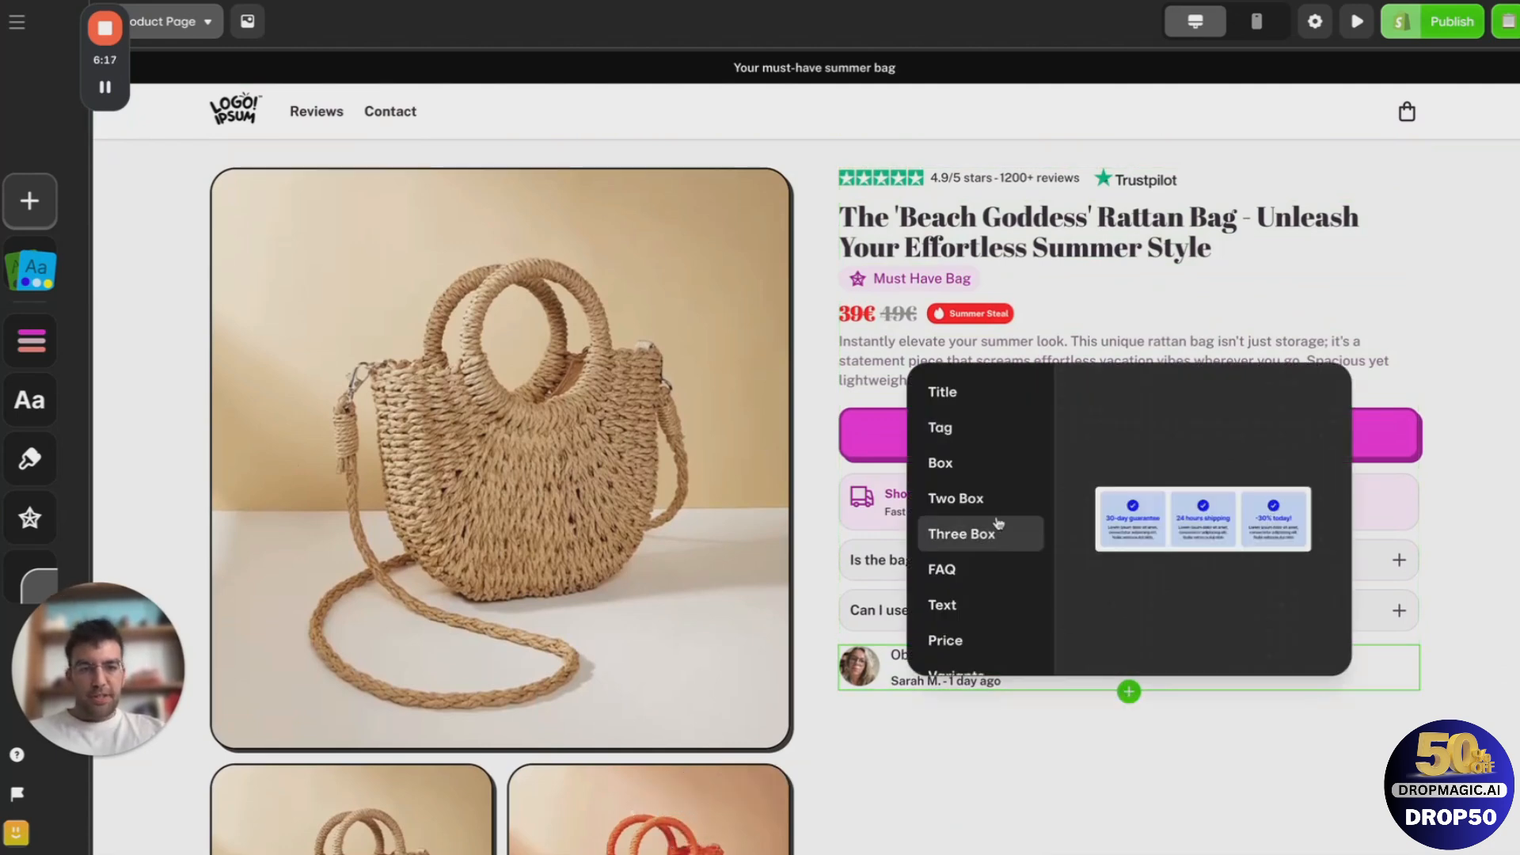
{"action": "scroll", "coordinate": [982, 531], "scroll_direction": "down", "scroll_amount": 3}
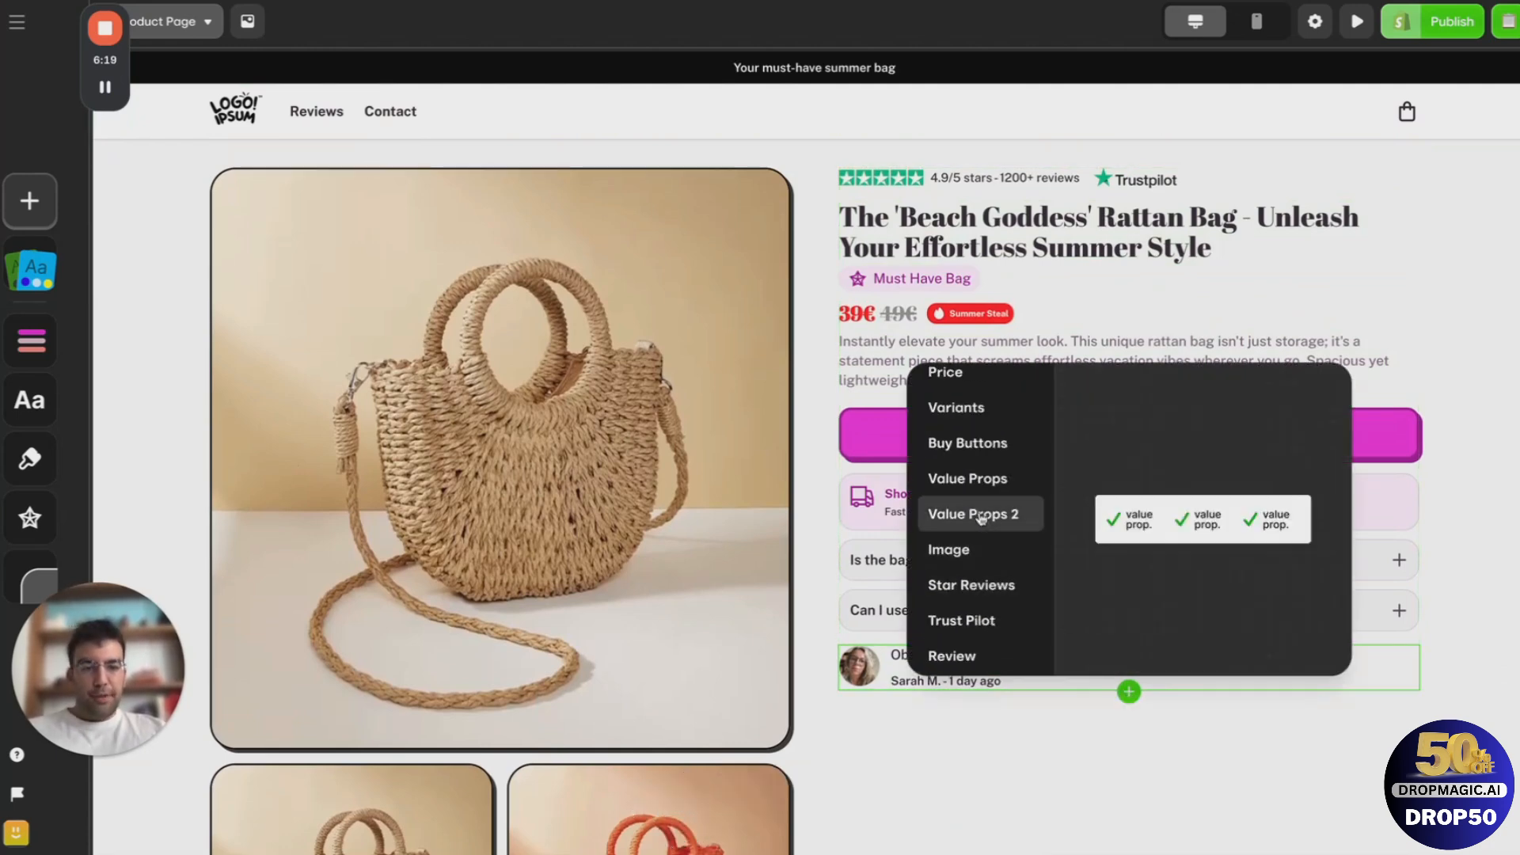
{"action": "scroll", "coordinate": [980, 526], "scroll_direction": "down", "scroll_amount": 2}
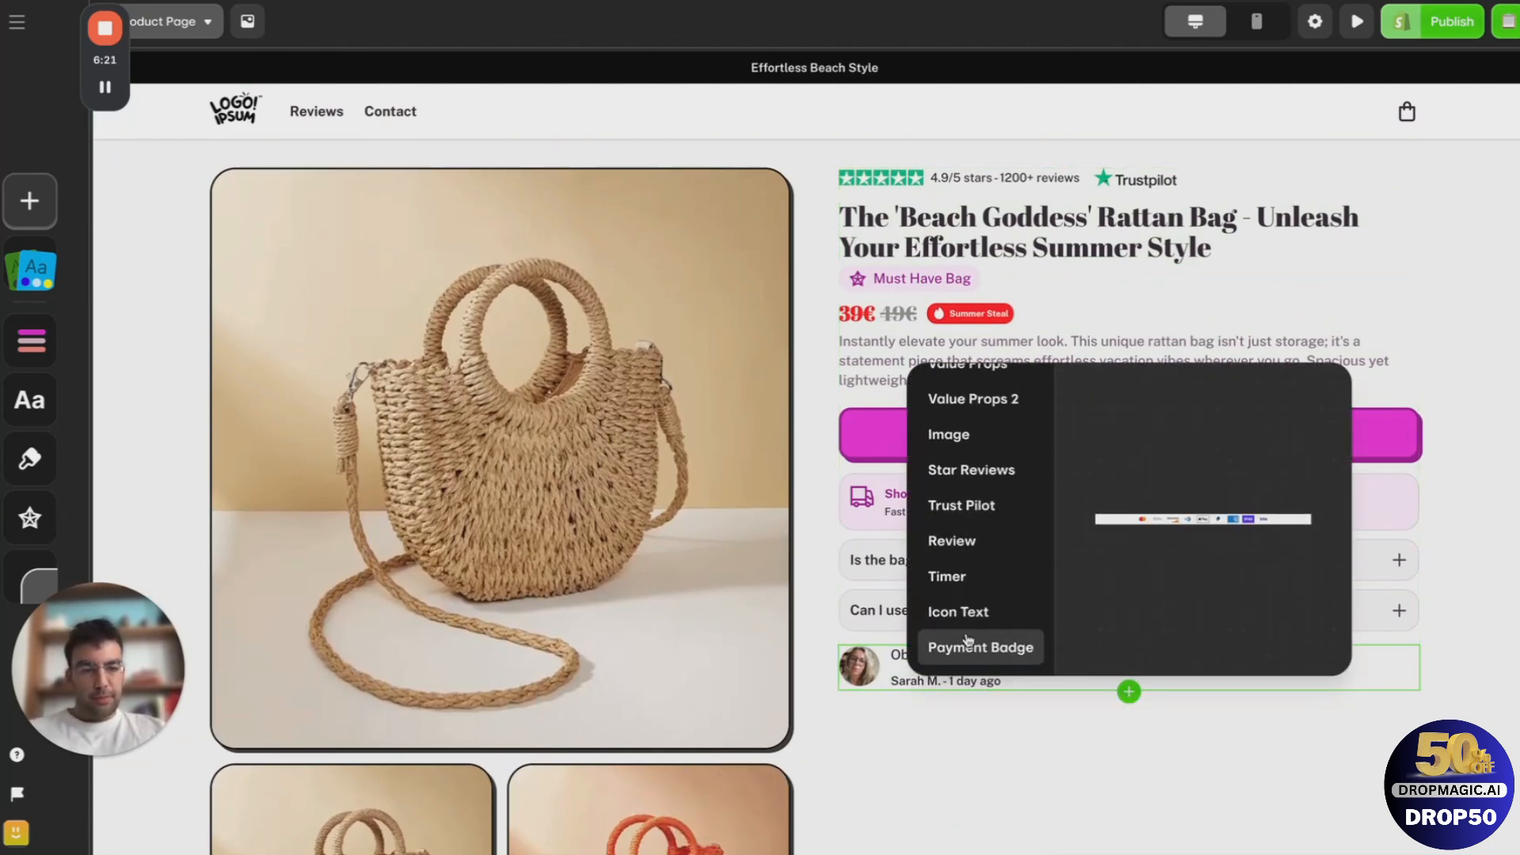
{"action": "left_click", "coordinate": [968, 643]}
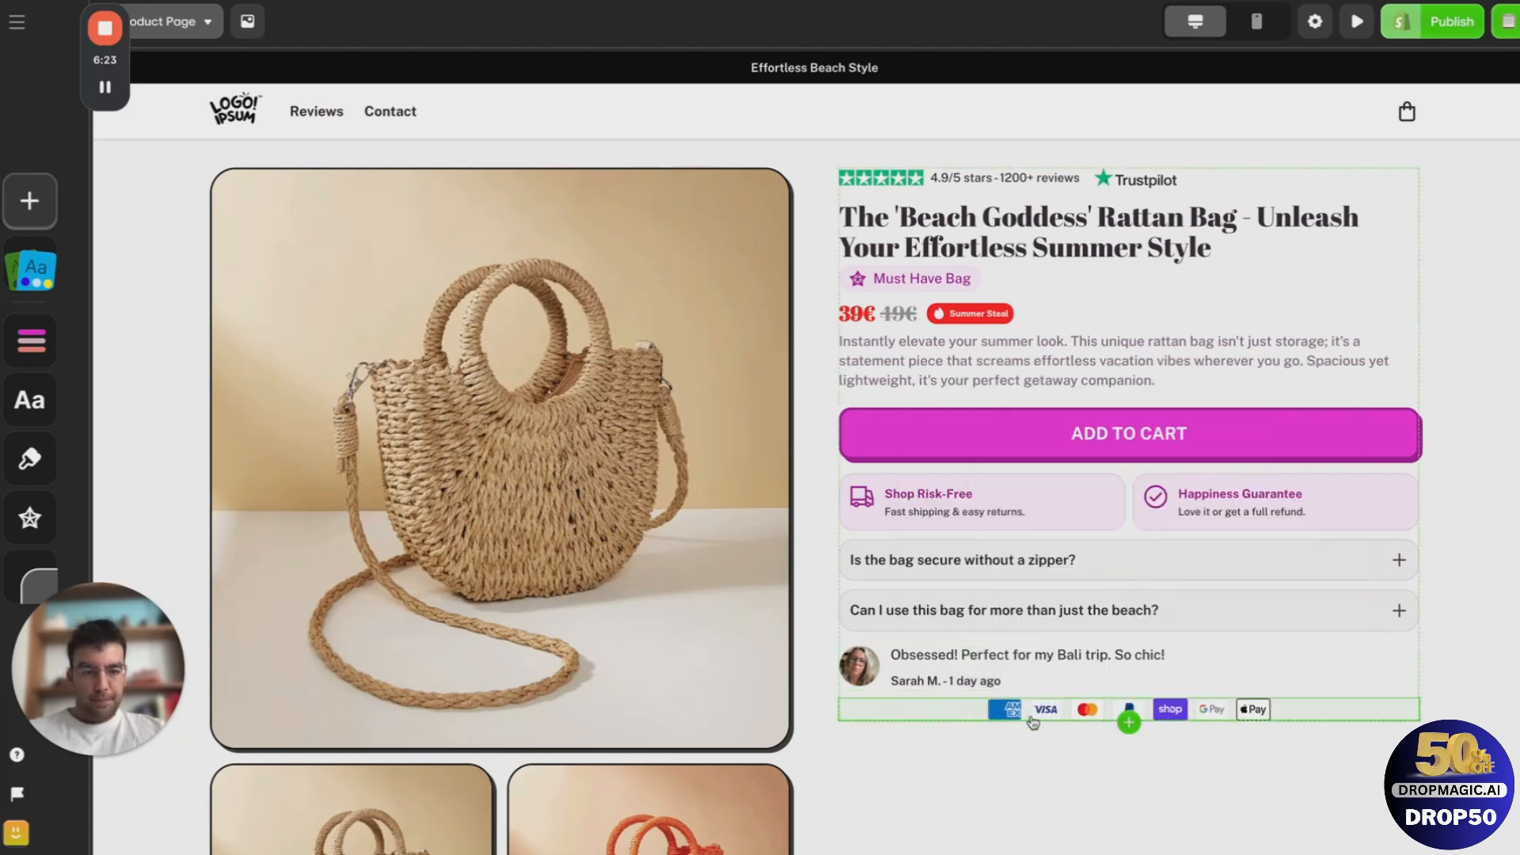
Step: Move the payment badges directly below the Add to Cart button and exclude Apple Pay from them
{"action": "left_click_drag", "start_coordinate": [977, 720], "coordinate": [1119, 496]}
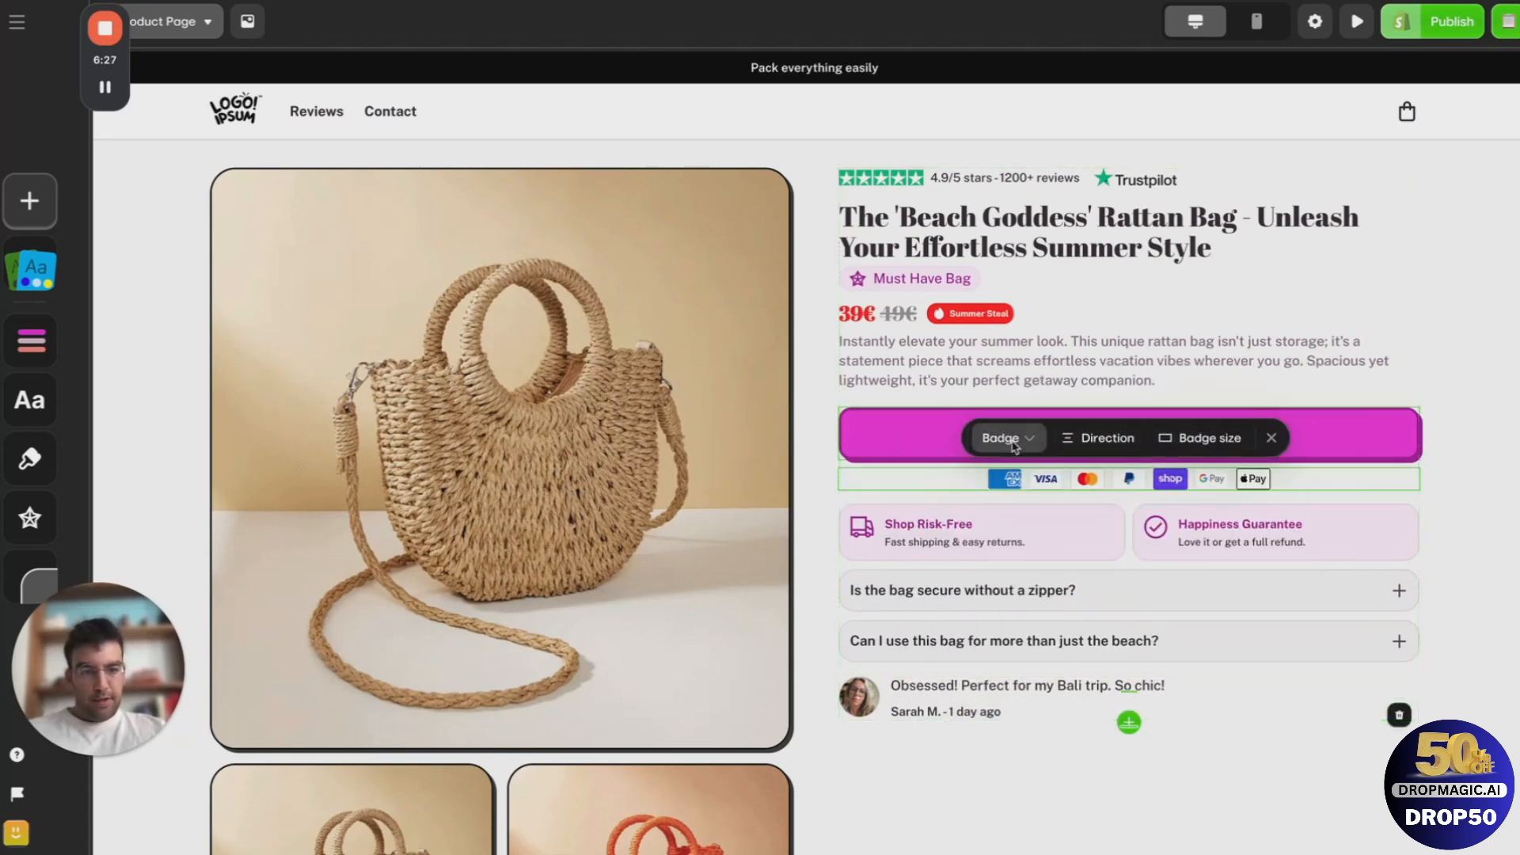
{"action": "left_click", "coordinate": [1002, 437]}
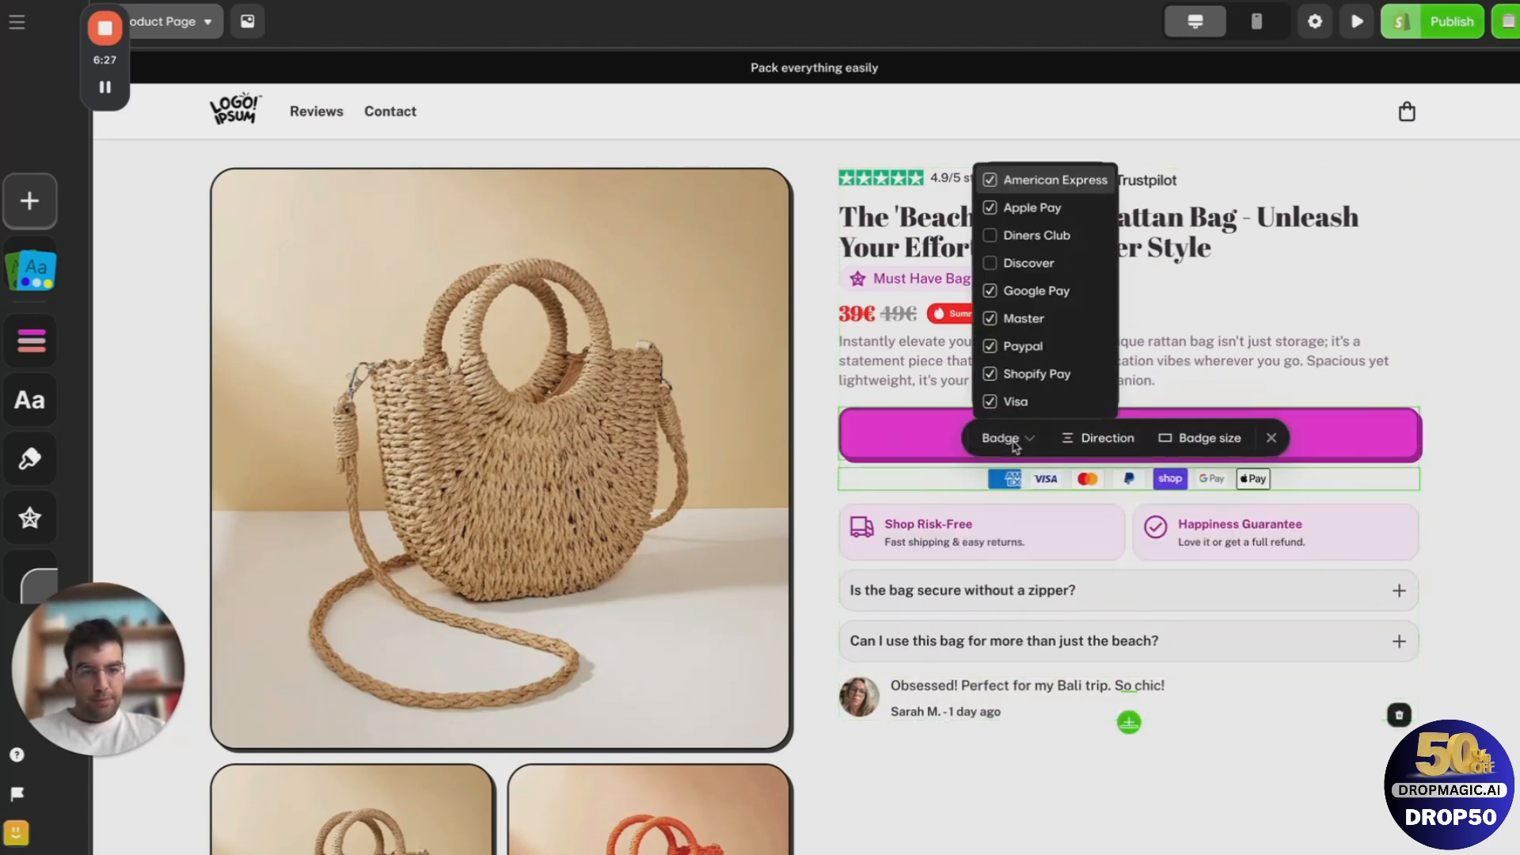
{"action": "left_click", "coordinate": [1034, 207]}
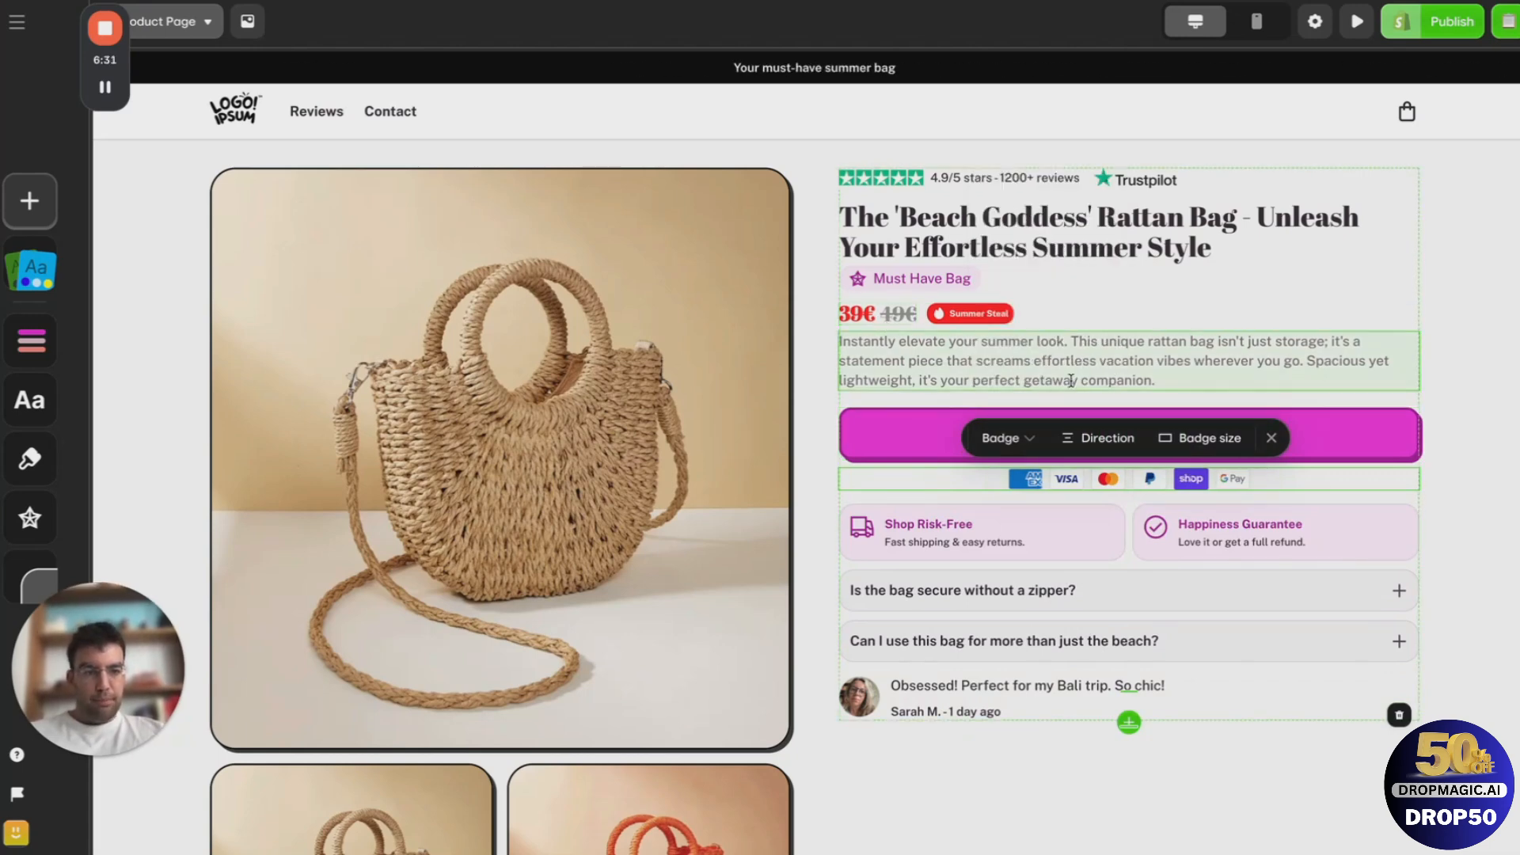
Step: Switch to the mobile layout, set the product description's text size to L, and return to the desktop layout
{"action": "left_click", "coordinate": [1256, 21]}
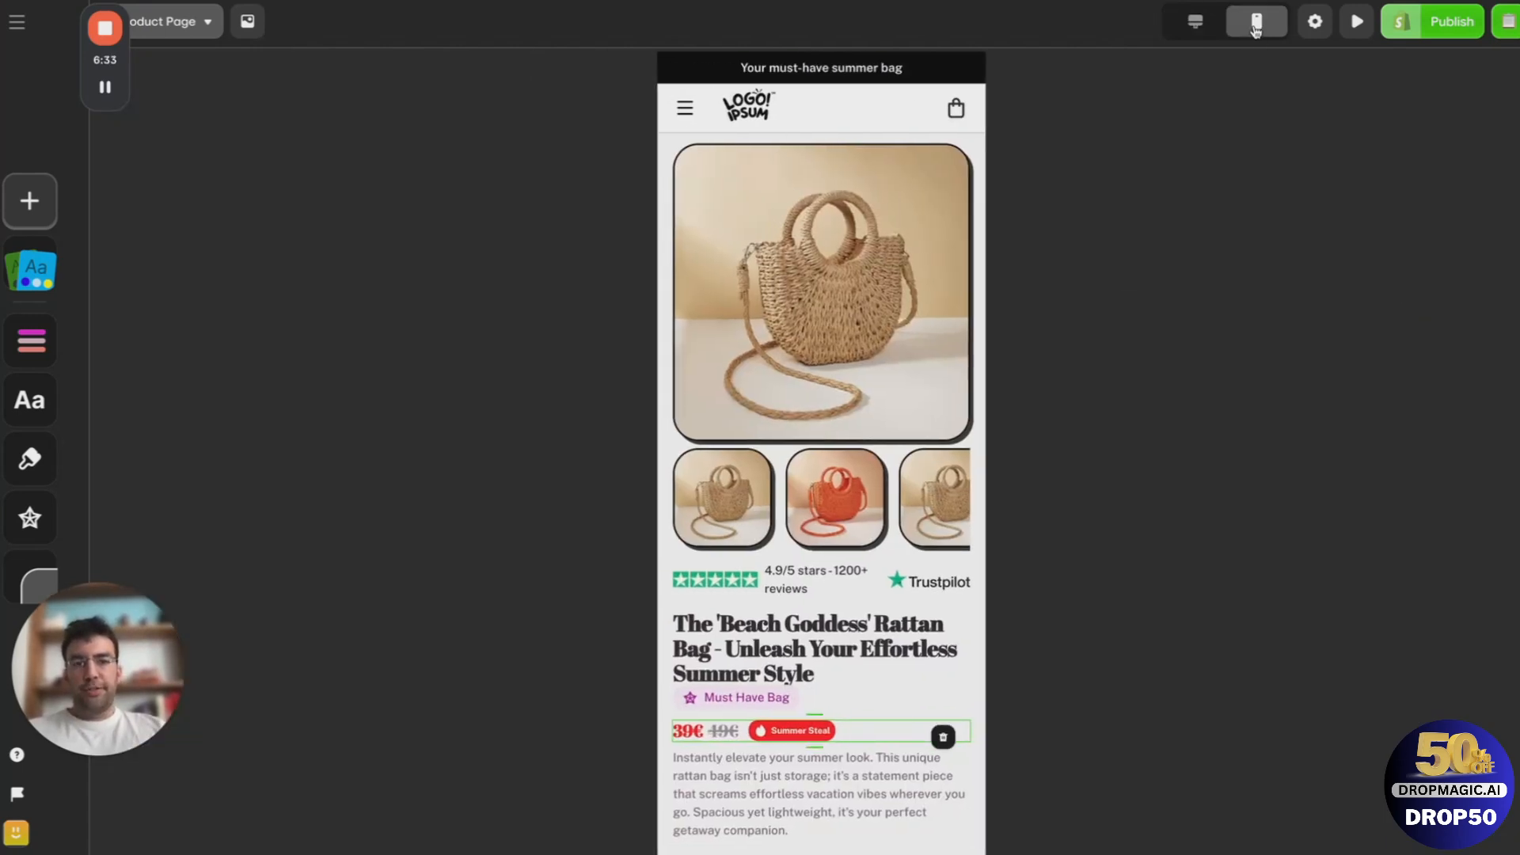
{"action": "scroll", "coordinate": [839, 470], "scroll_direction": "down", "scroll_amount": 3}
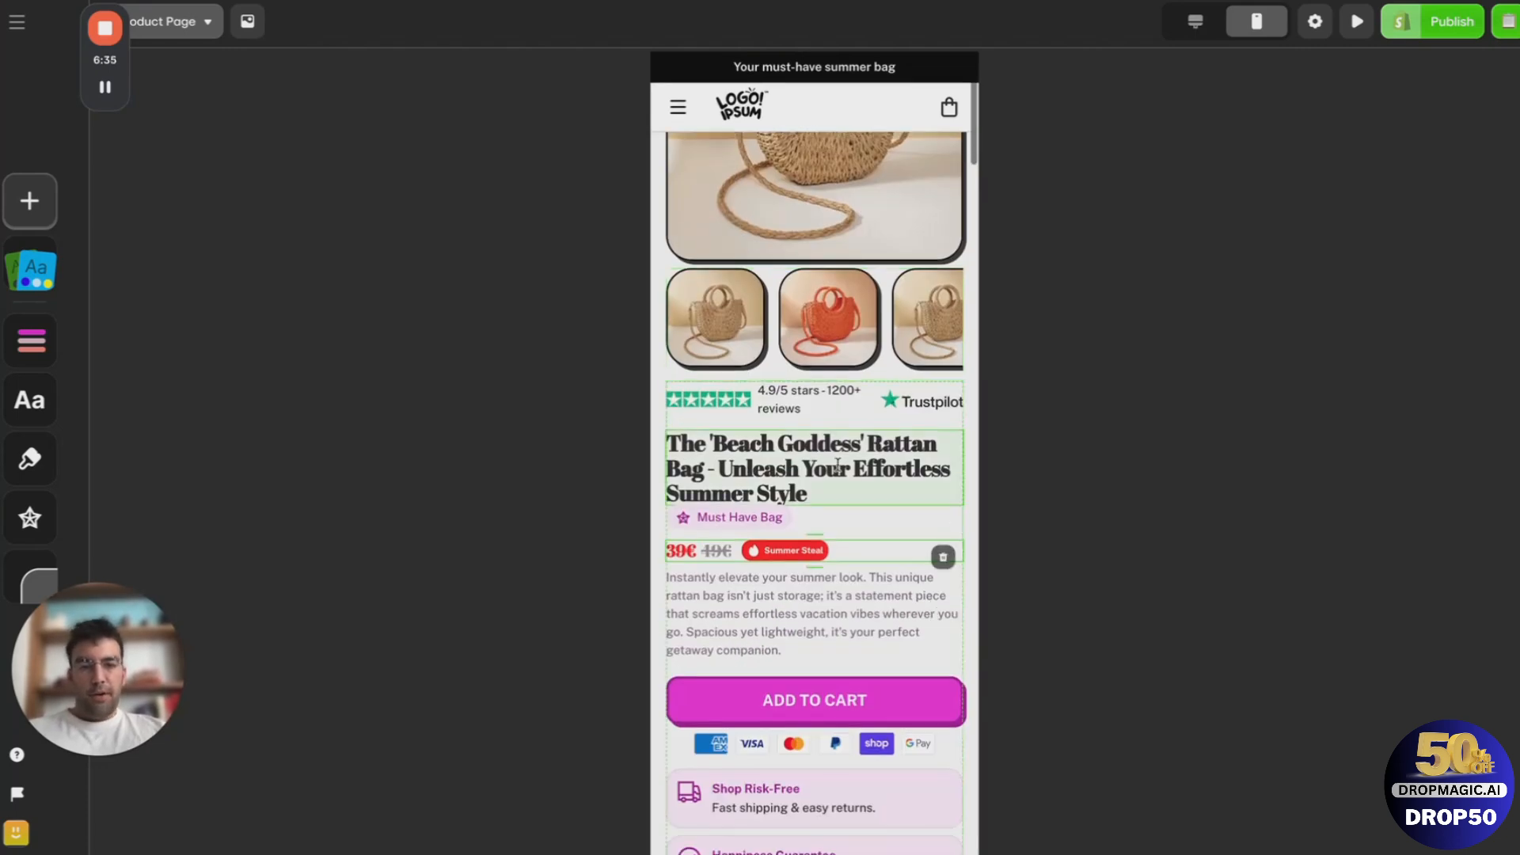
{"action": "left_click", "coordinate": [831, 471]}
{"action": "scroll", "coordinate": [831, 557], "scroll_direction": "down", "scroll_amount": 1}
{"action": "scroll", "coordinate": [832, 556], "scroll_direction": "down", "scroll_amount": 2}
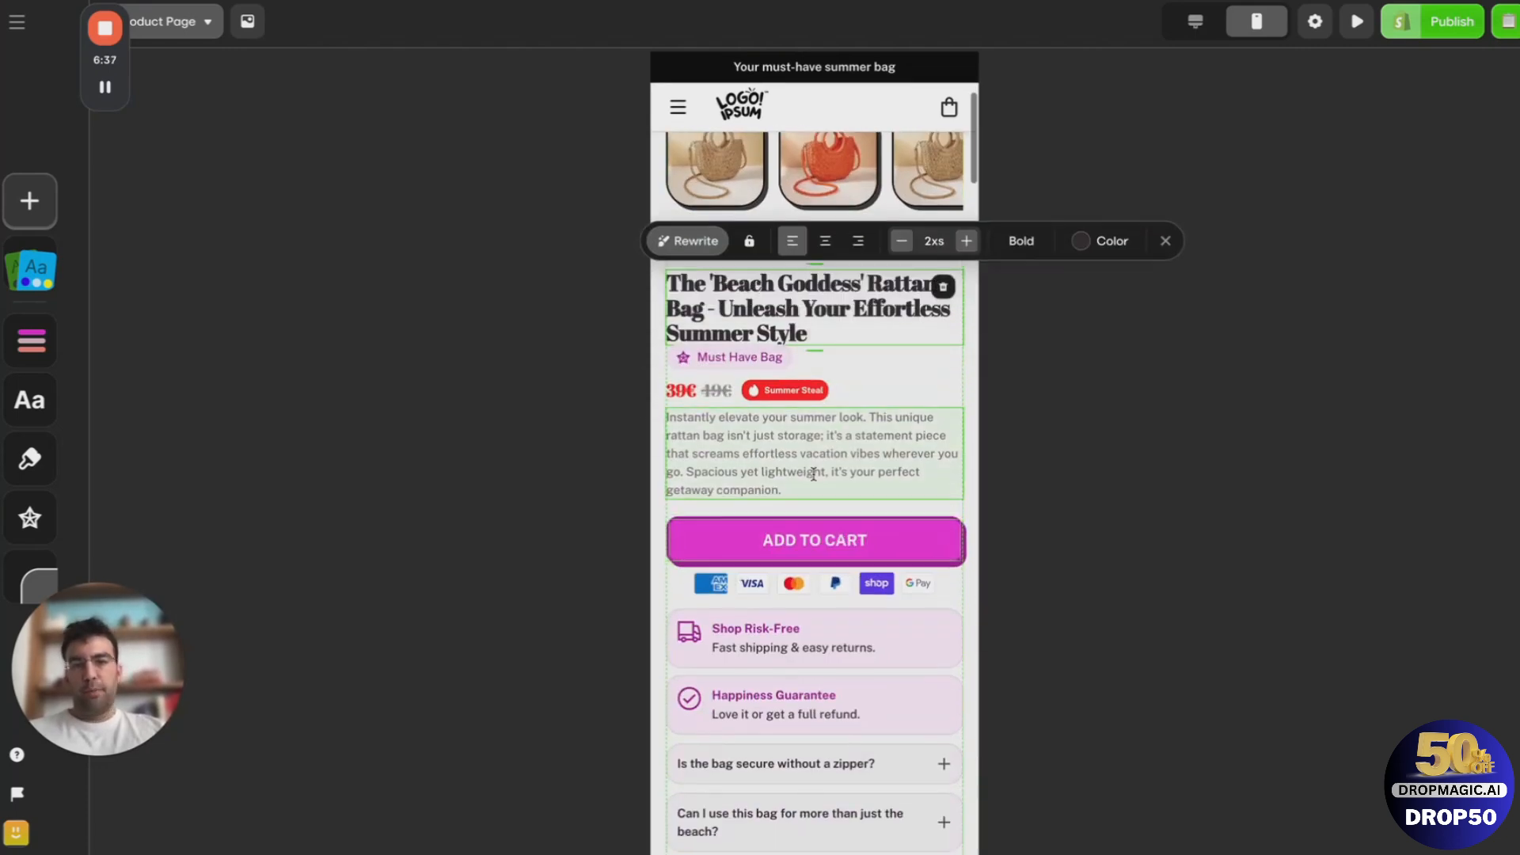
{"action": "left_click", "coordinate": [814, 472]}
{"action": "scroll", "coordinate": [806, 573], "scroll_direction": "down", "scroll_amount": 1}
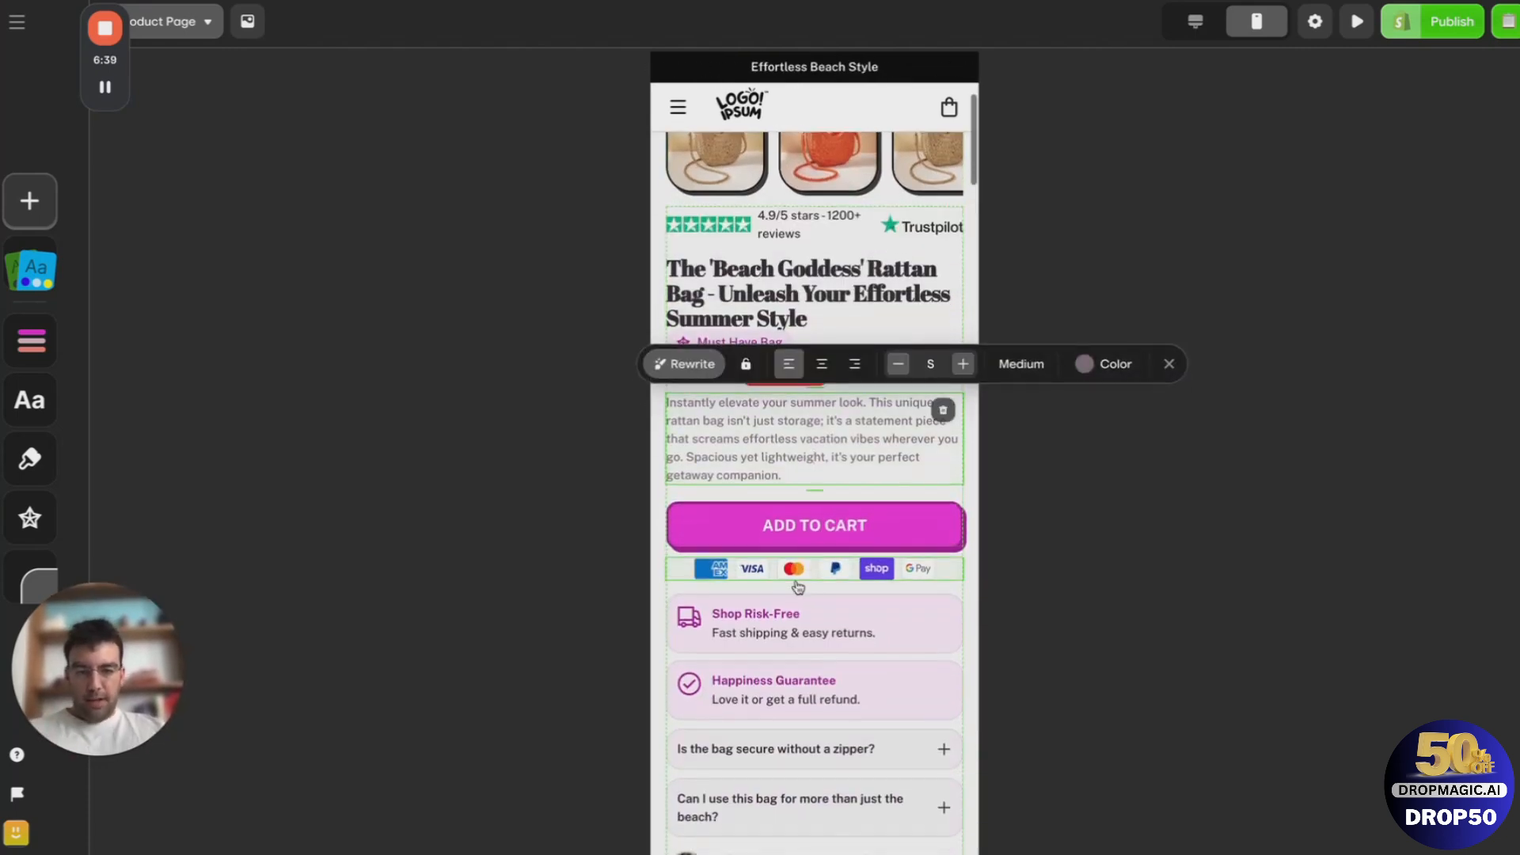
{"action": "left_click", "coordinate": [815, 527]}
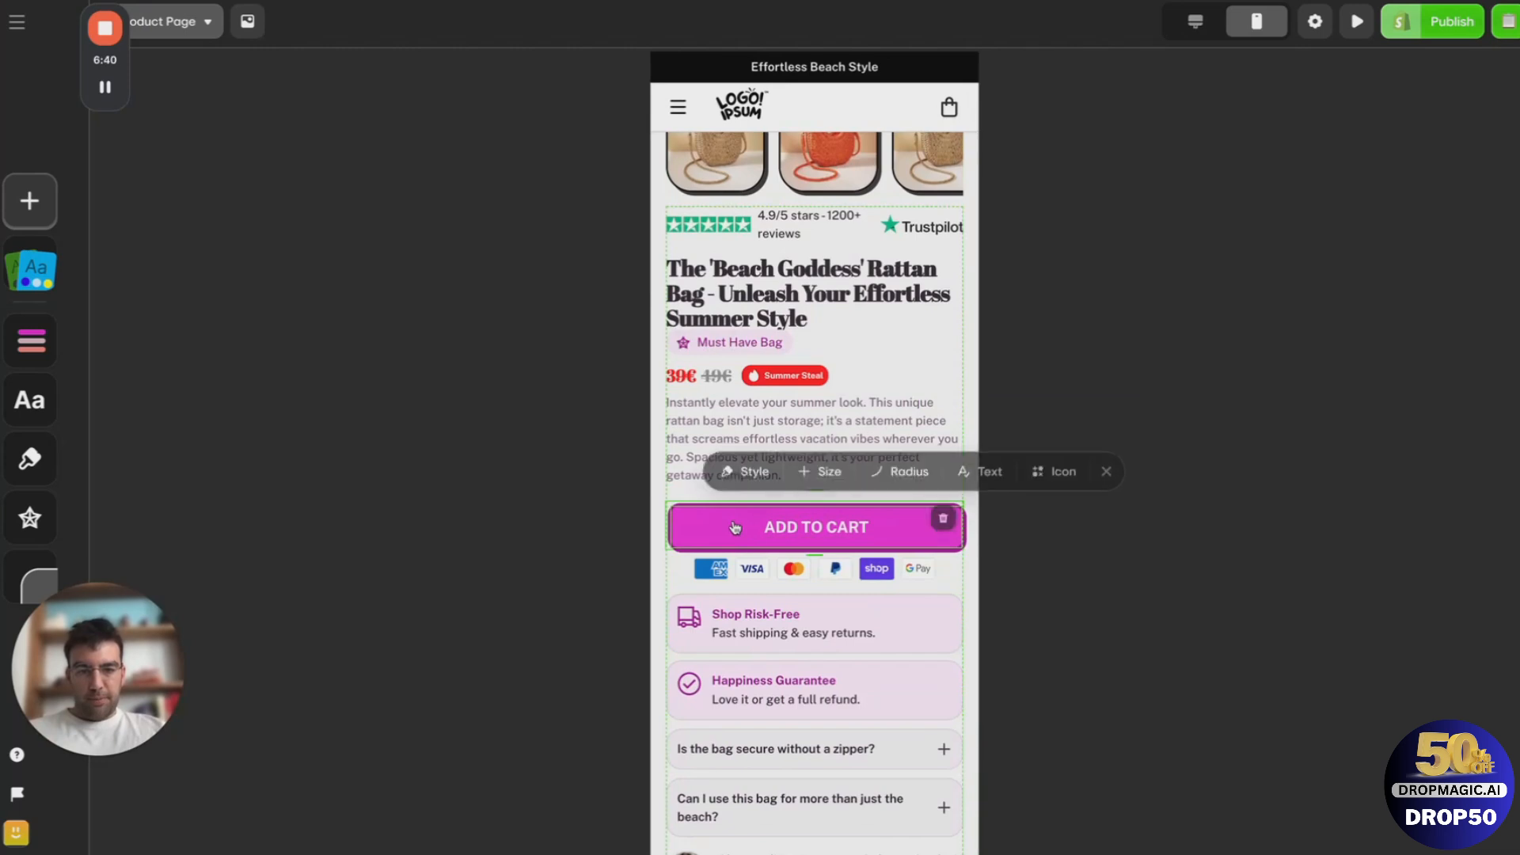
{"action": "left_click", "coordinate": [861, 424]}
{"action": "left_click", "coordinate": [963, 363]}
{"action": "left_click", "coordinate": [963, 364]}
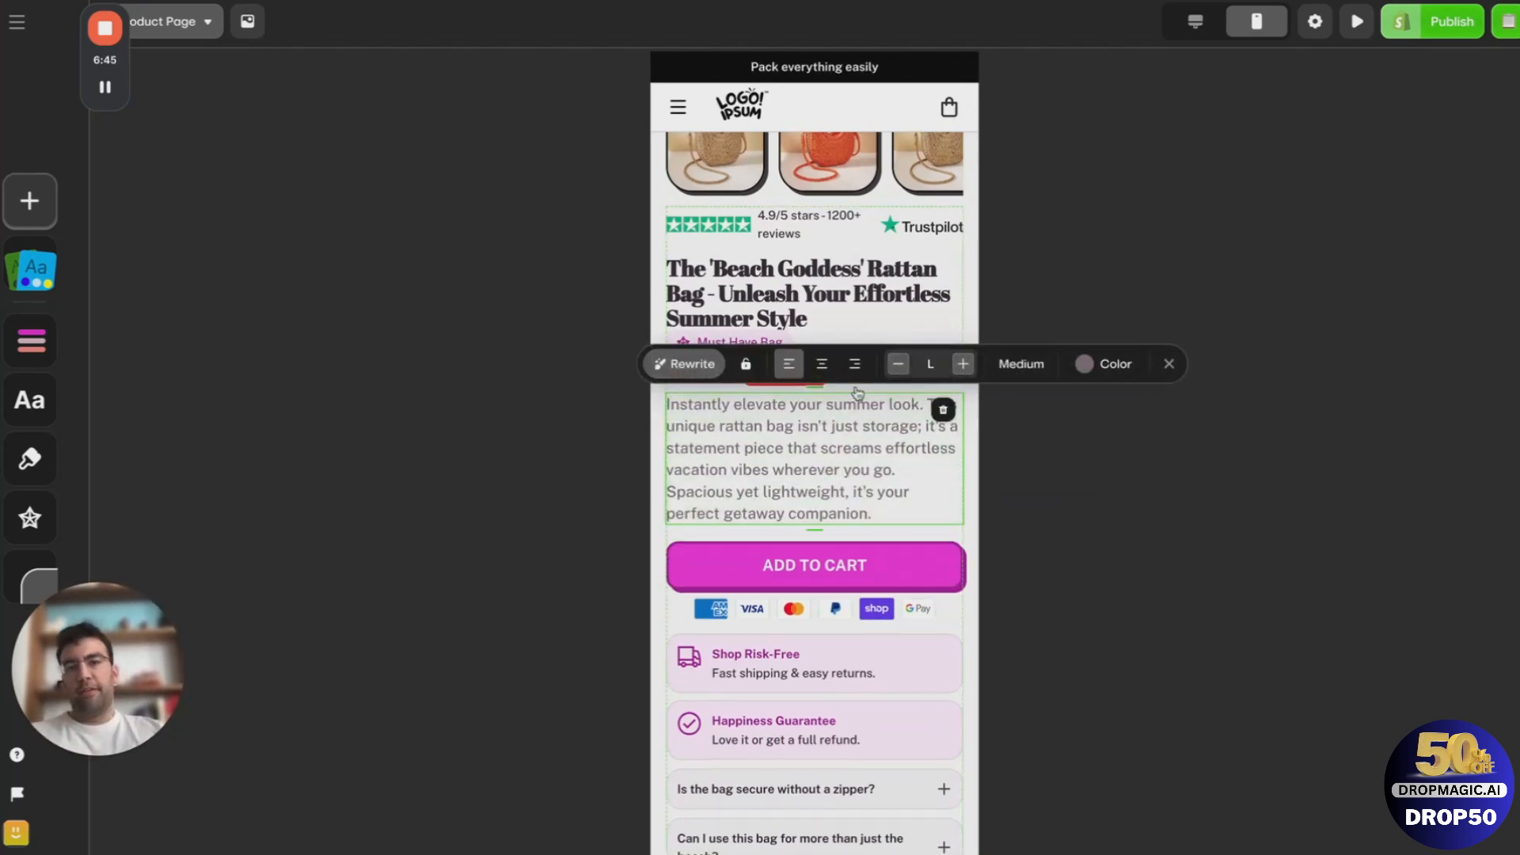
{"action": "left_click", "coordinate": [1197, 22]}
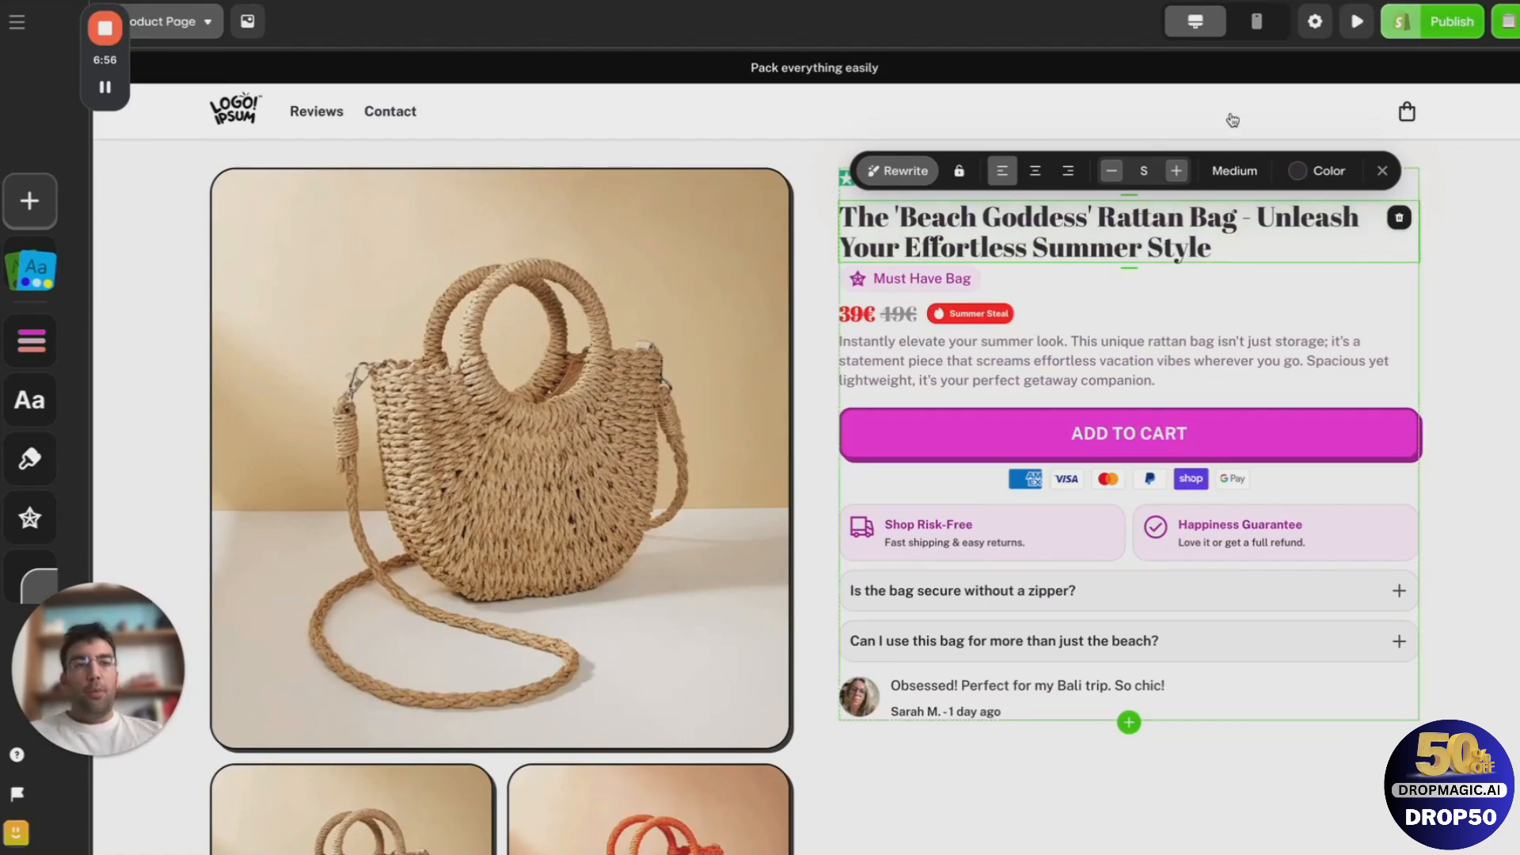
Step: Start publishing the store to view the new and existing Shopify account connection options, and close the dialog without choosing one
{"action": "left_click", "coordinate": [1435, 31]}
{"action": "left_click", "coordinate": [1379, 247]}
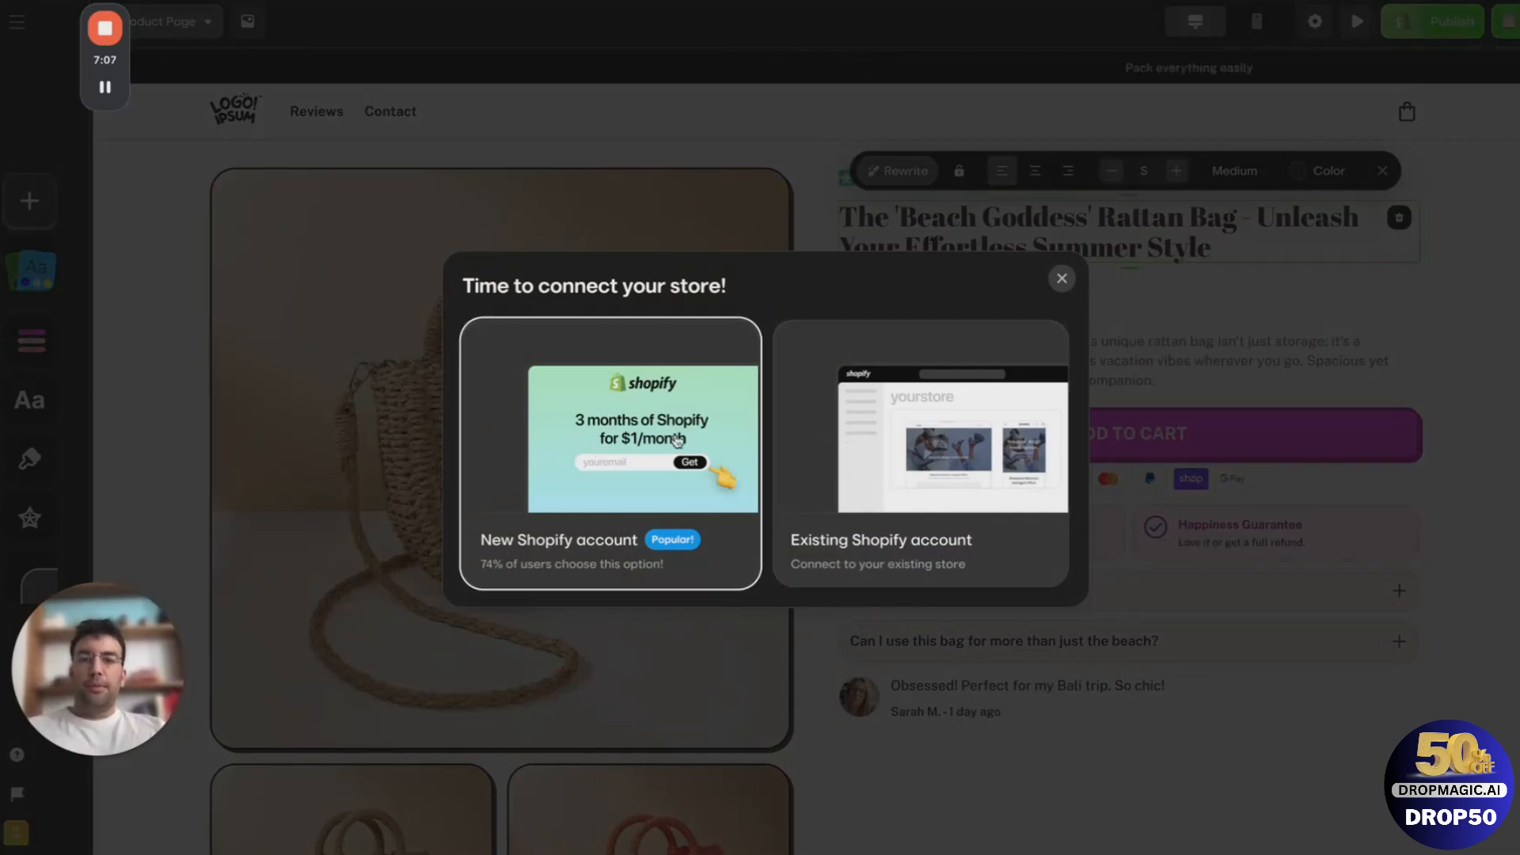
{"action": "left_click", "coordinate": [428, 193]}
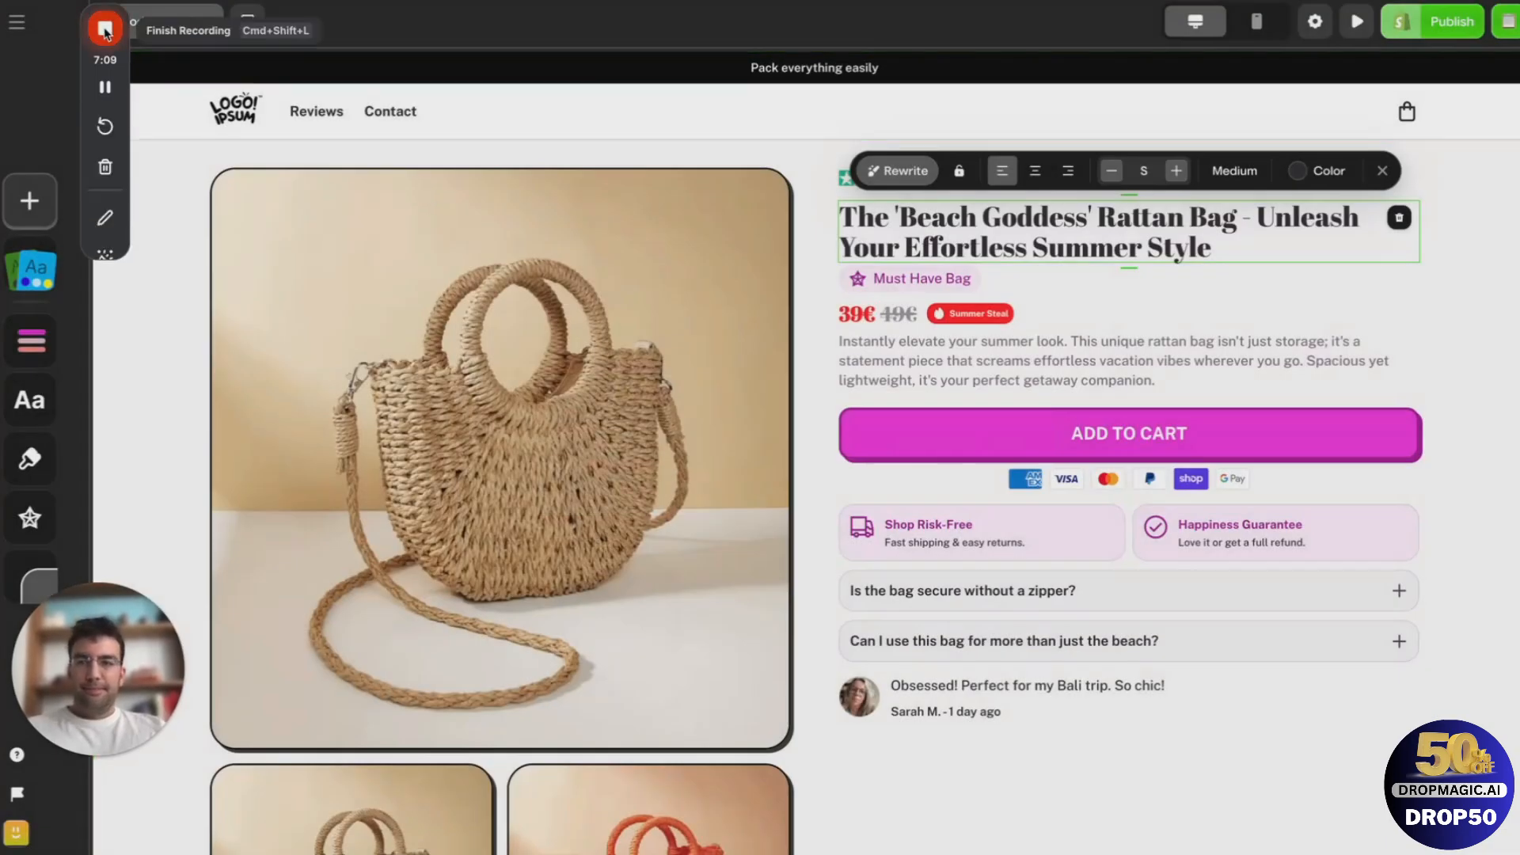